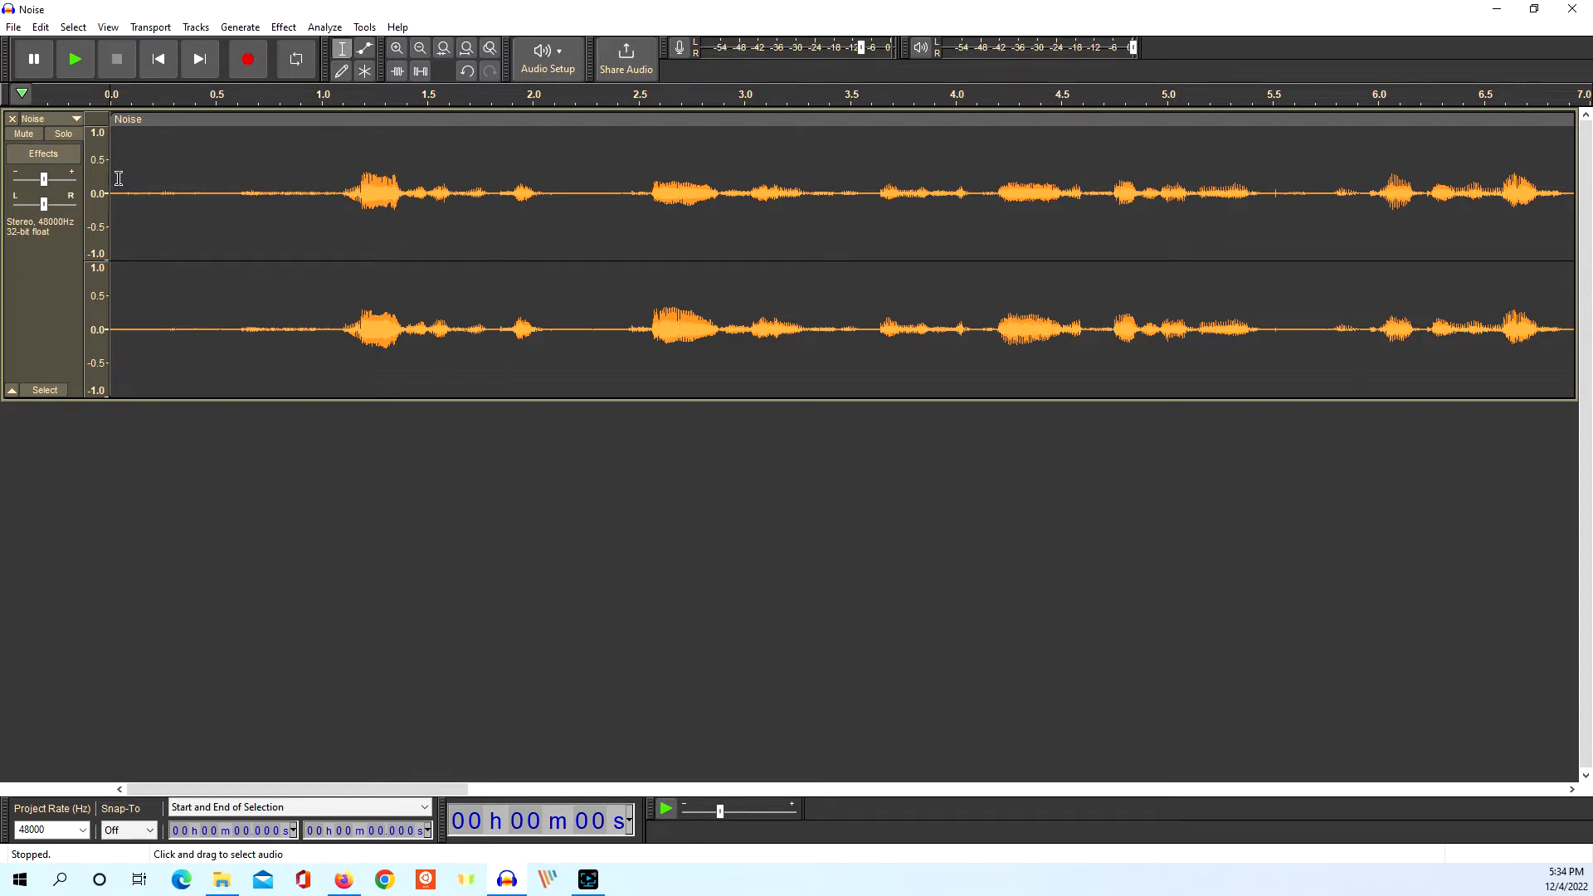
# Play the opening of the Noise track, and select and audition the noise-only stretch from about 0.04 to 0.57 s.
pyautogui.click(75, 58)
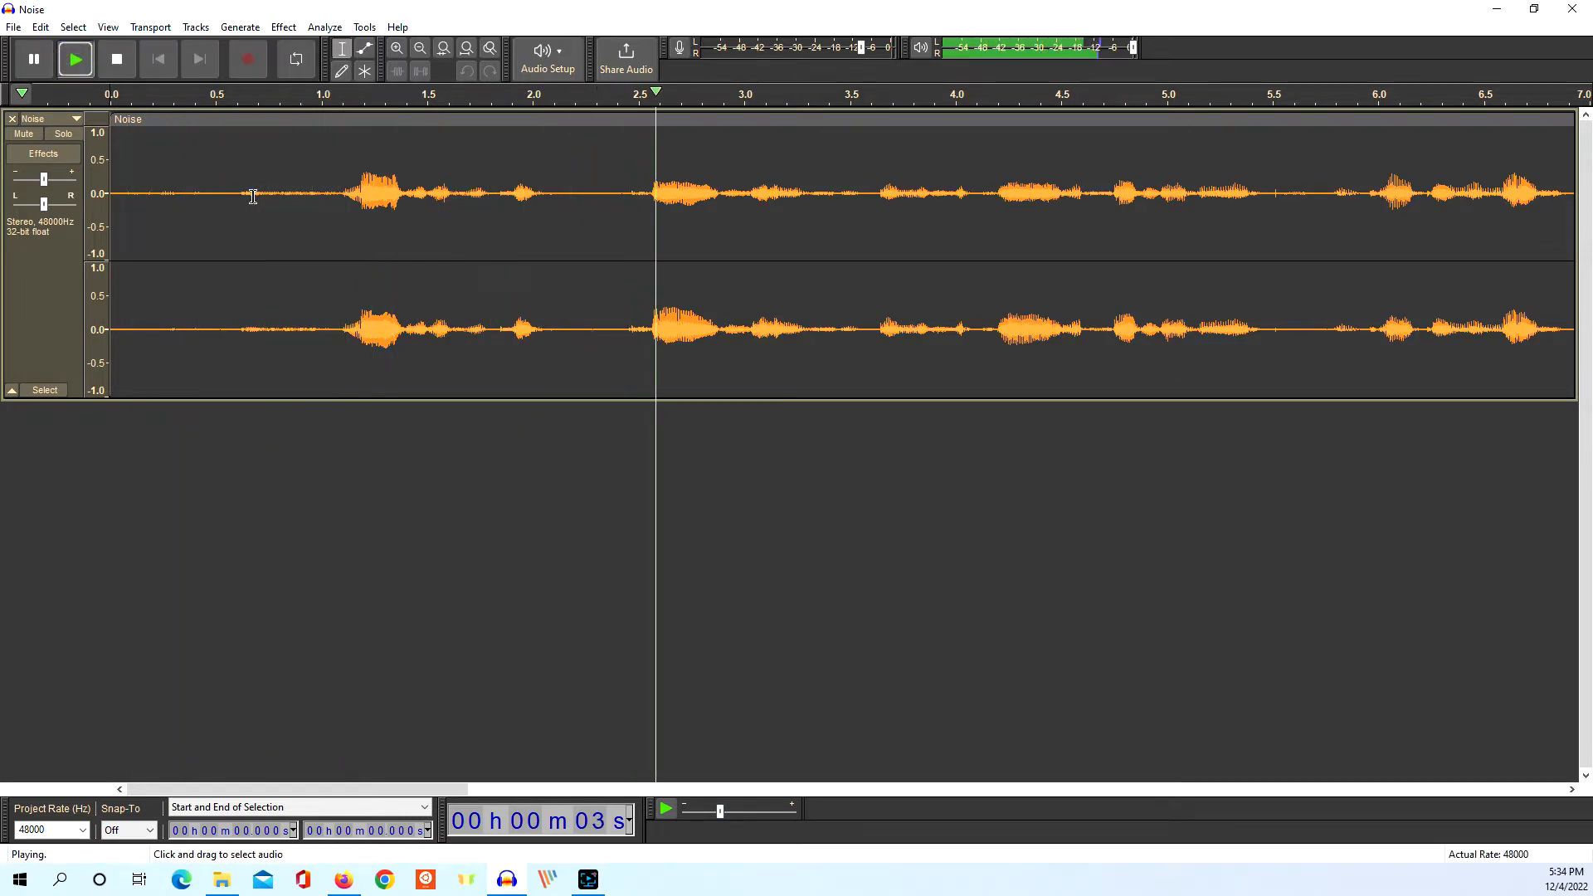
pyautogui.press('space')
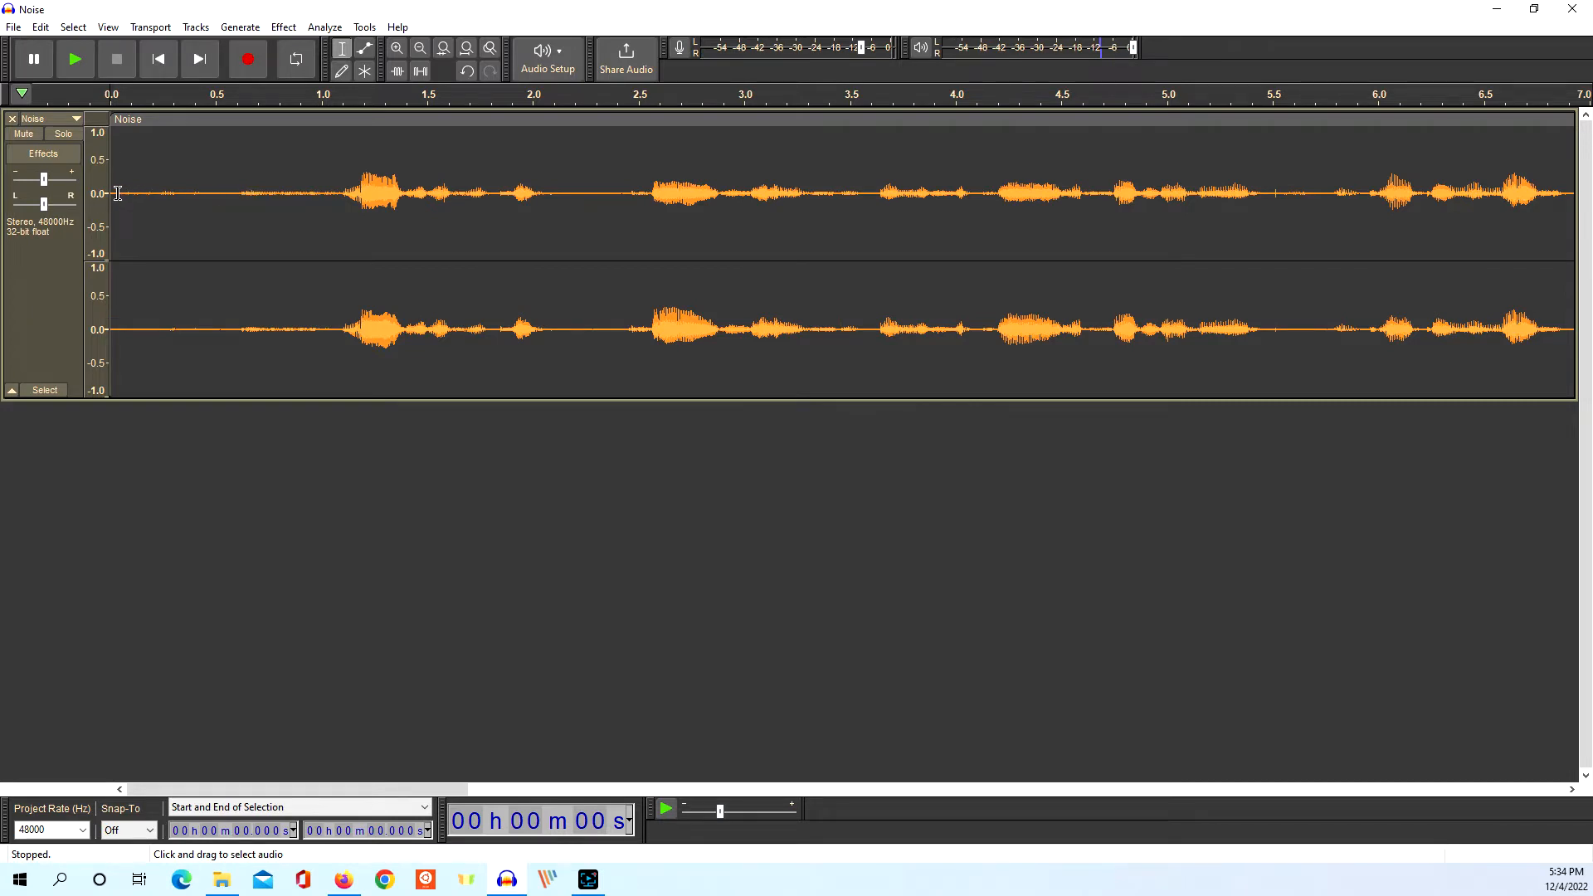
pyautogui.moveTo(117, 192); pyautogui.dragTo(230, 192)
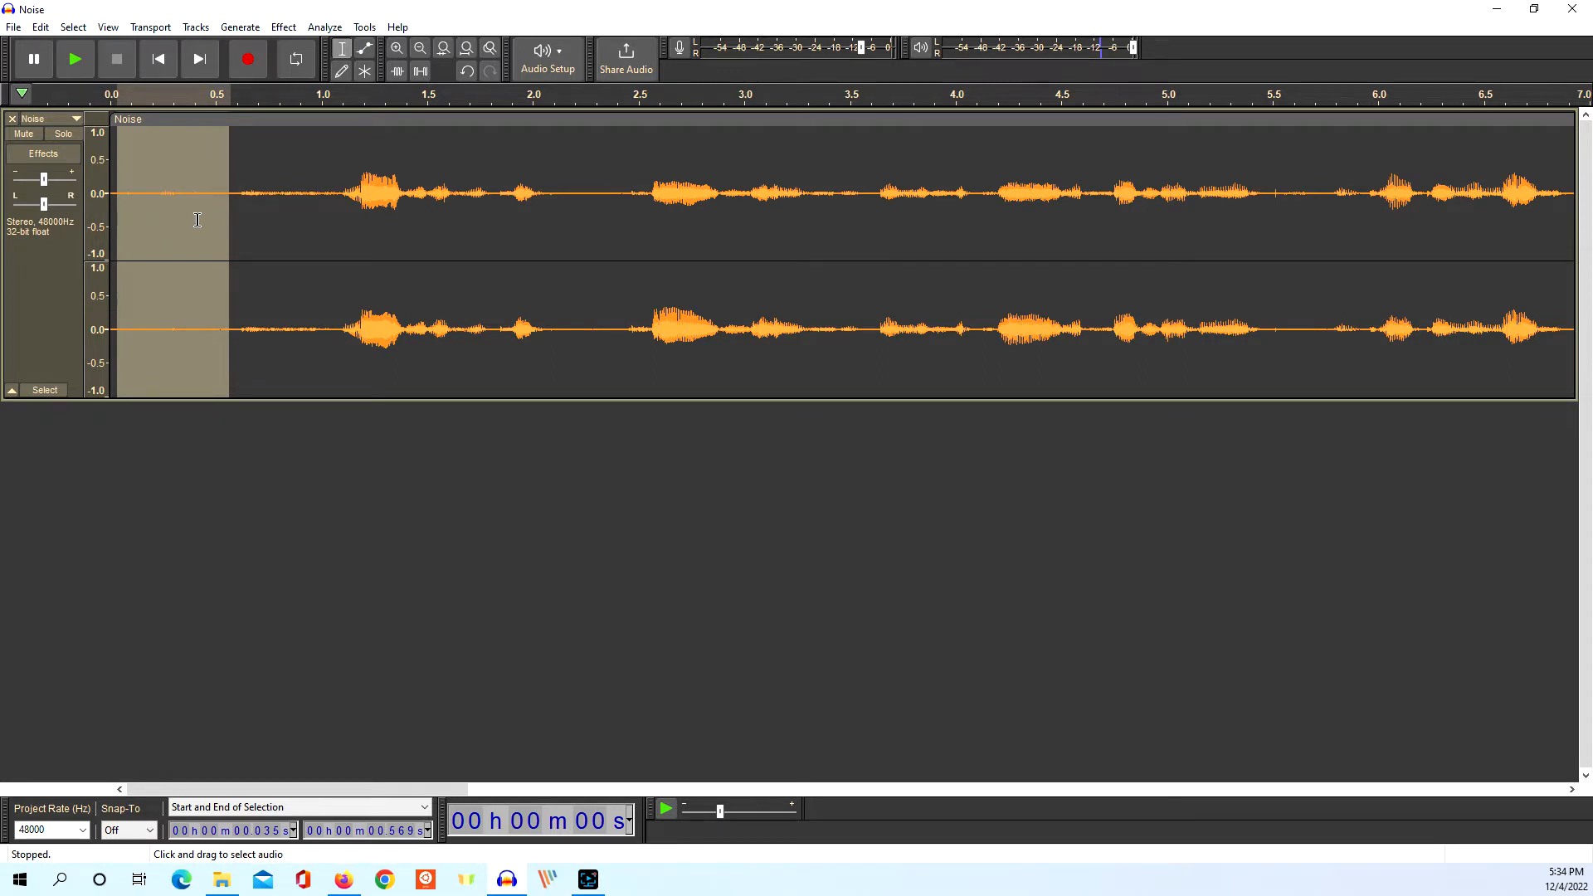
pyautogui.click(73, 60)
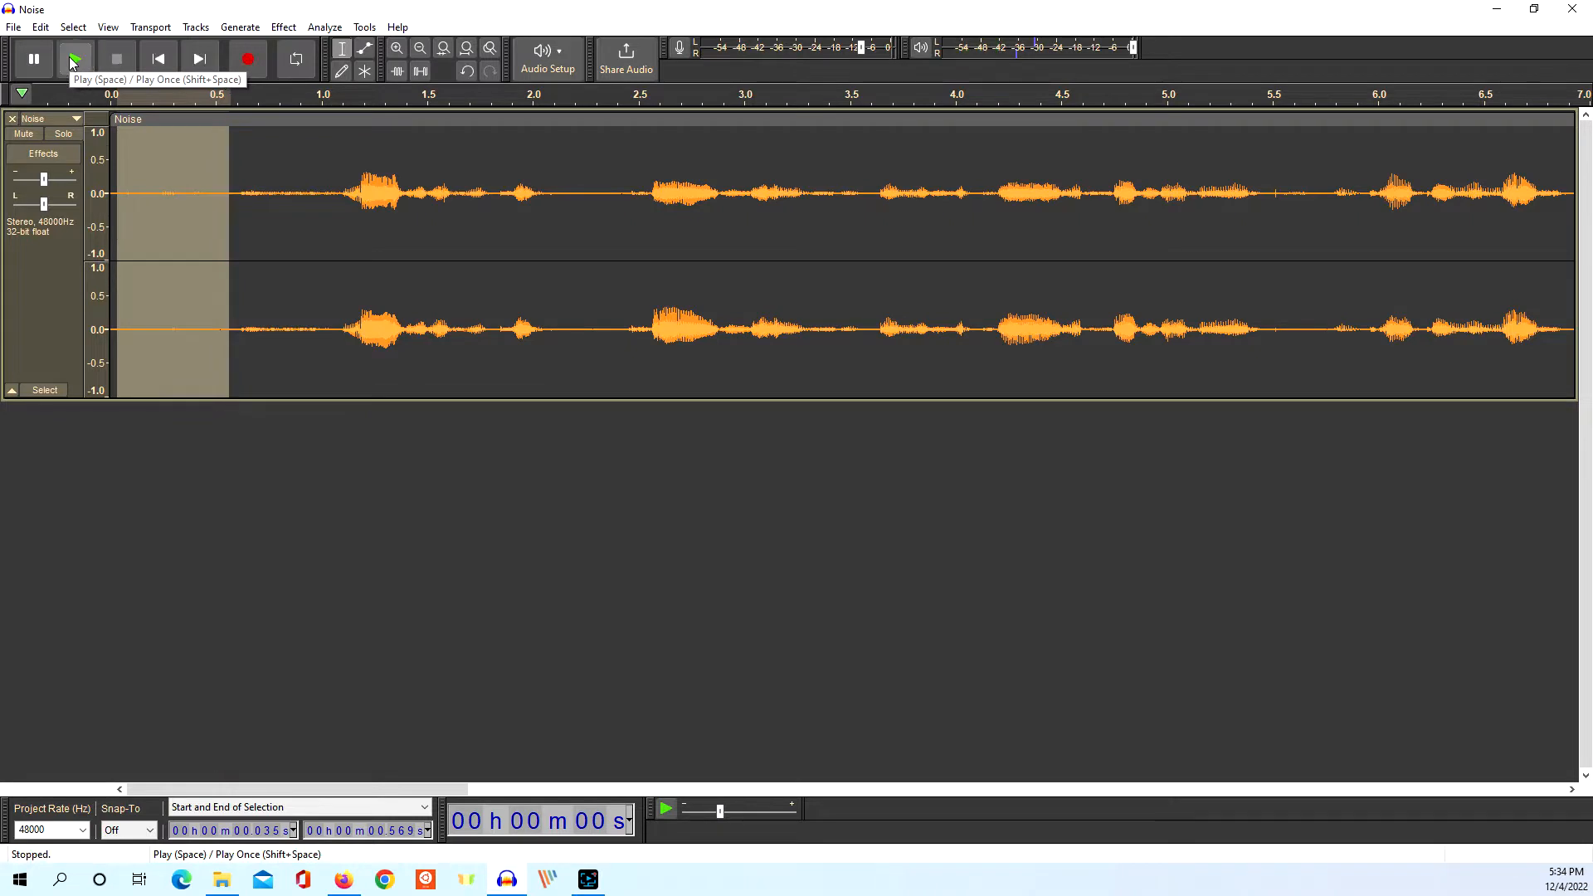
pyautogui.click(73, 59)
pyautogui.click(73, 61)
pyautogui.click(73, 61)
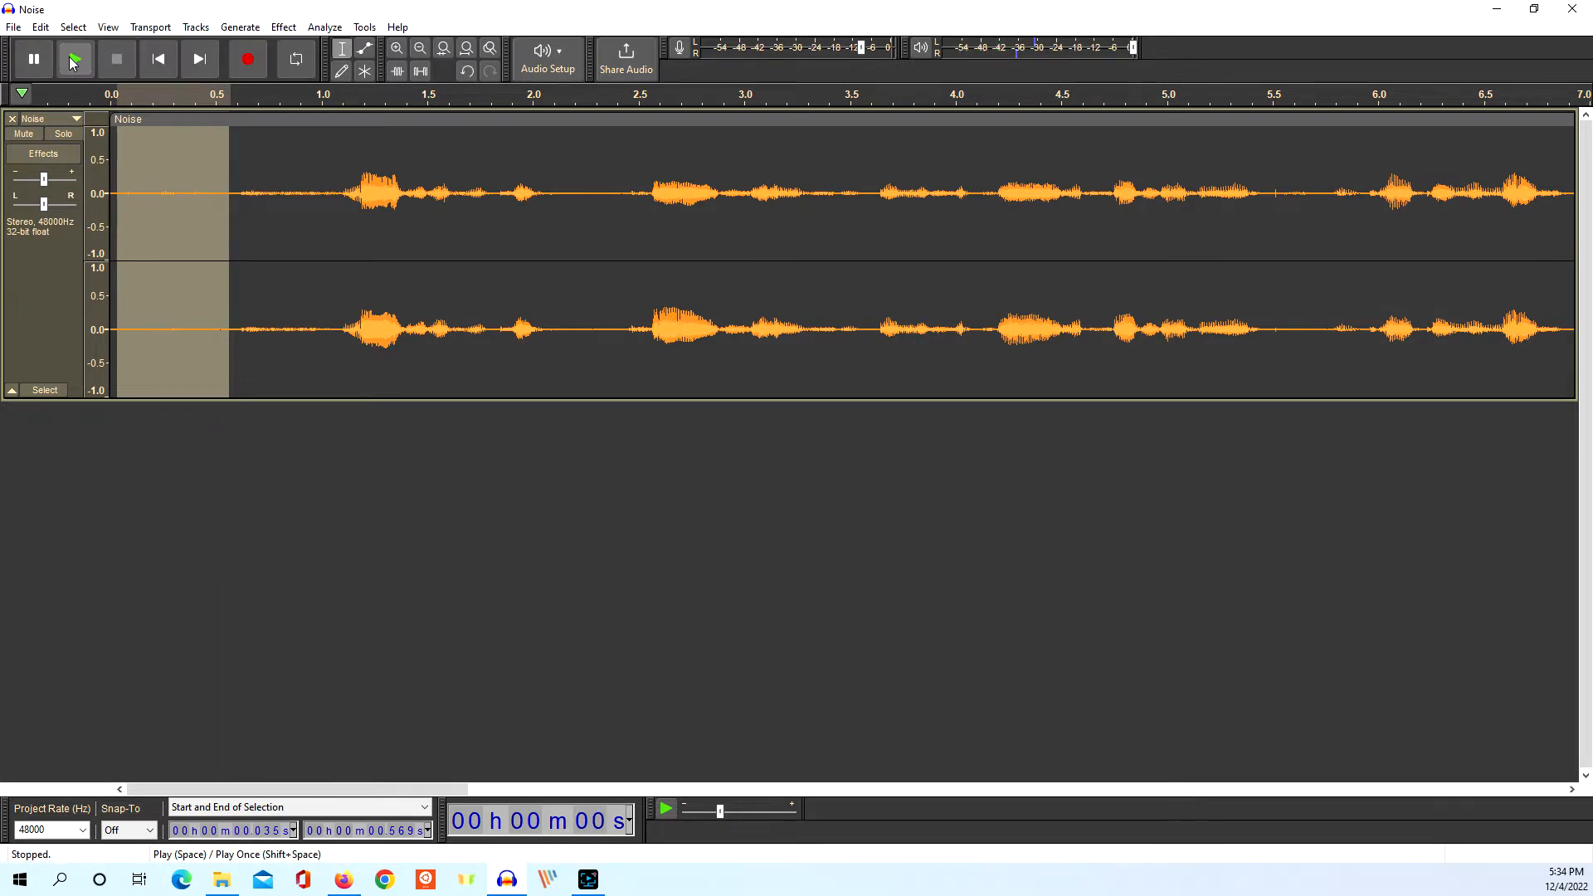
pyautogui.click(73, 61)
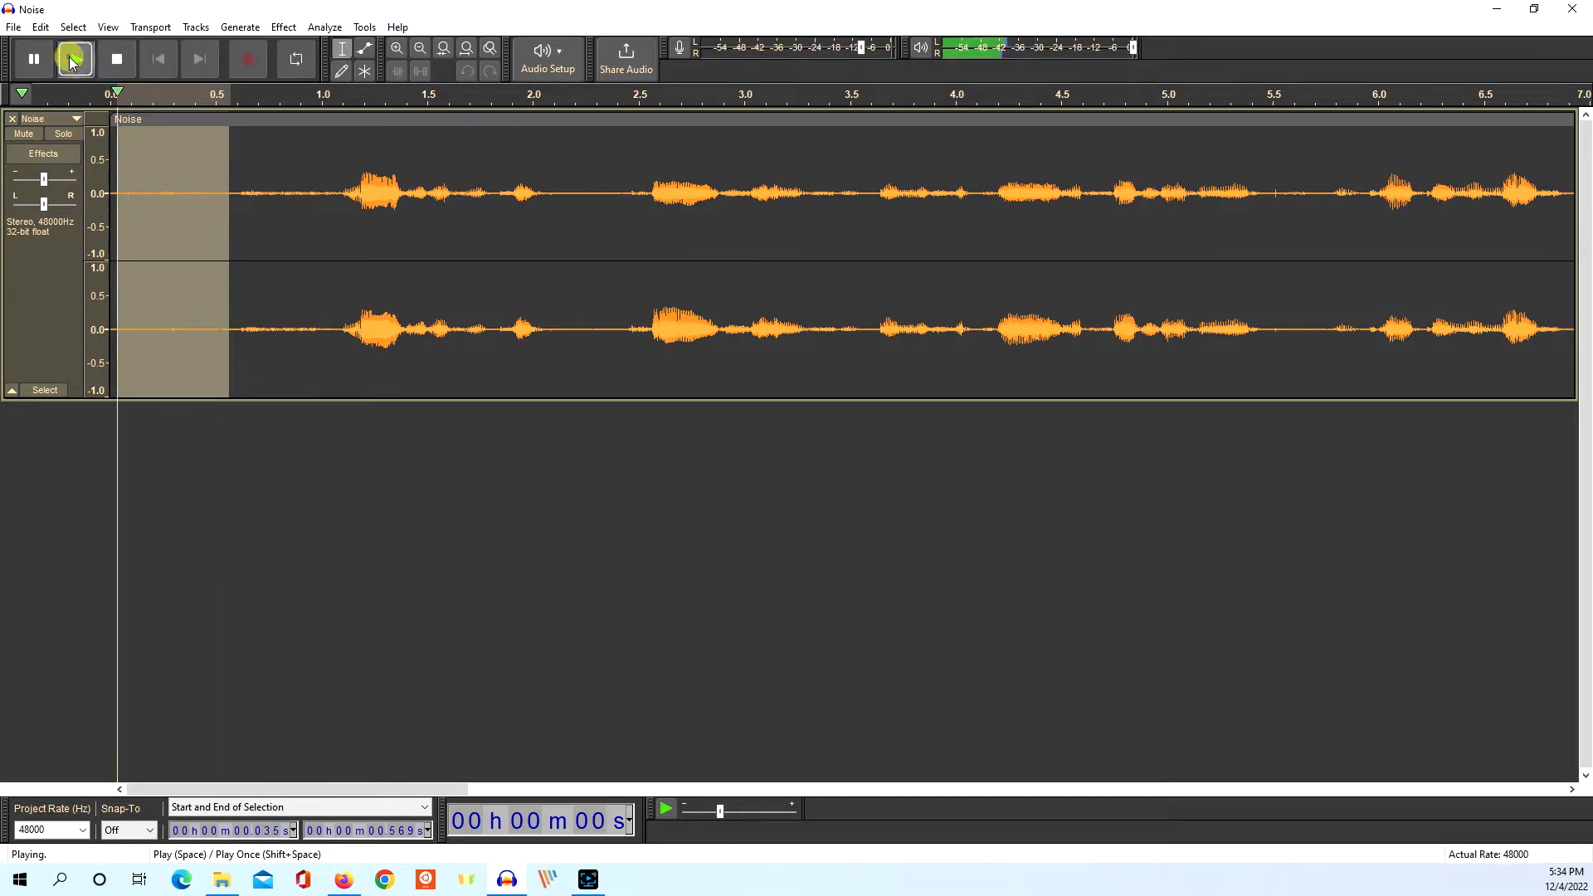
pyautogui.click(73, 61)
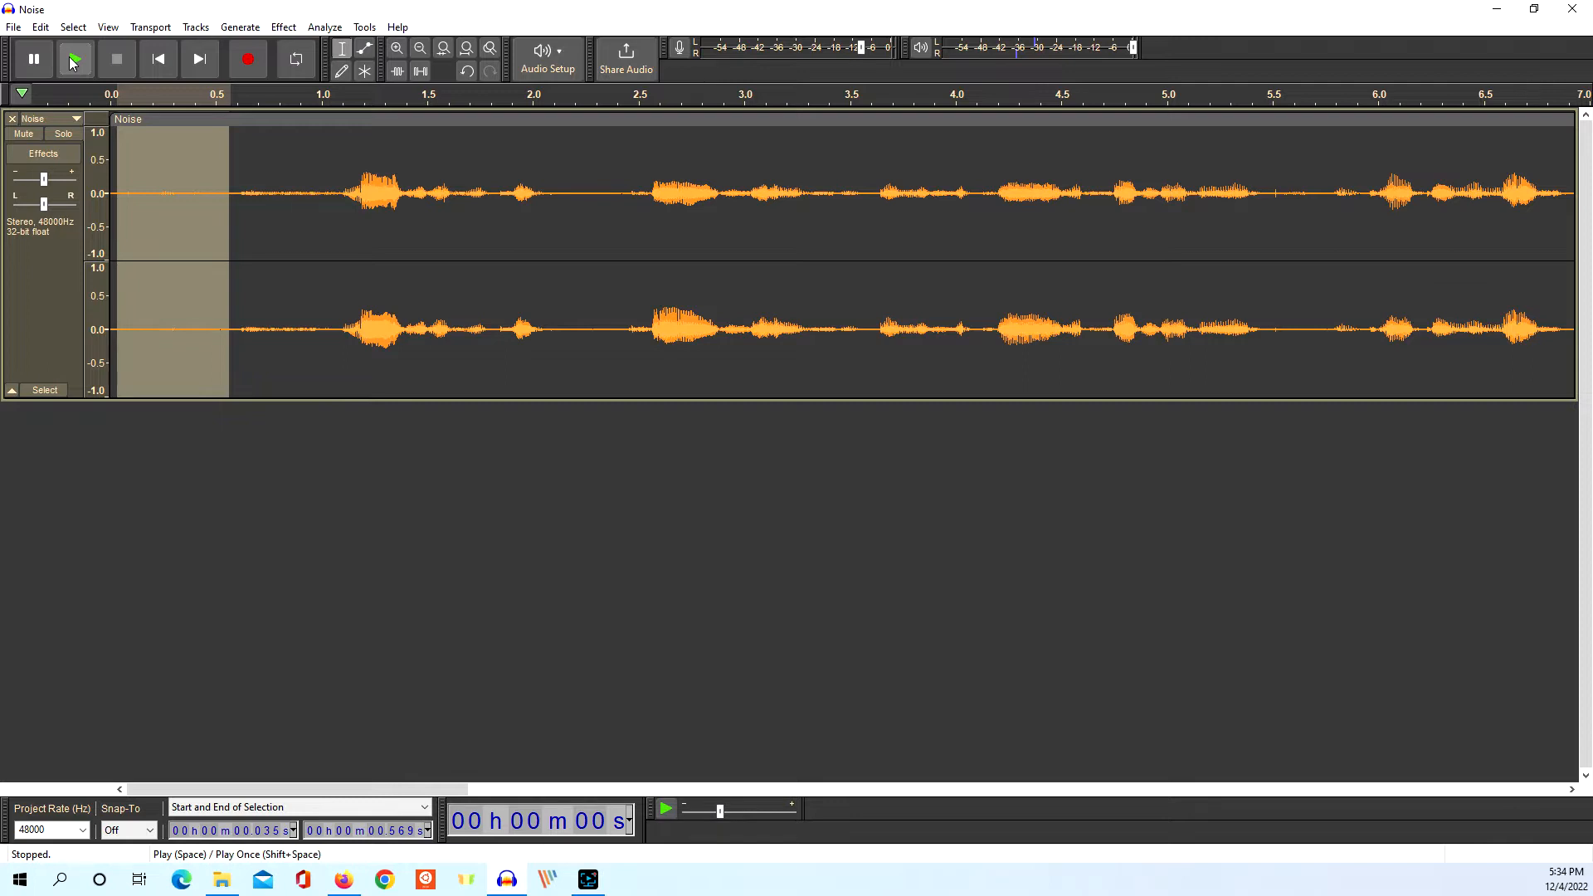
# Capture a noise profile from the selected stretch with the Noise Reduction effect.
pyautogui.click(285, 28)
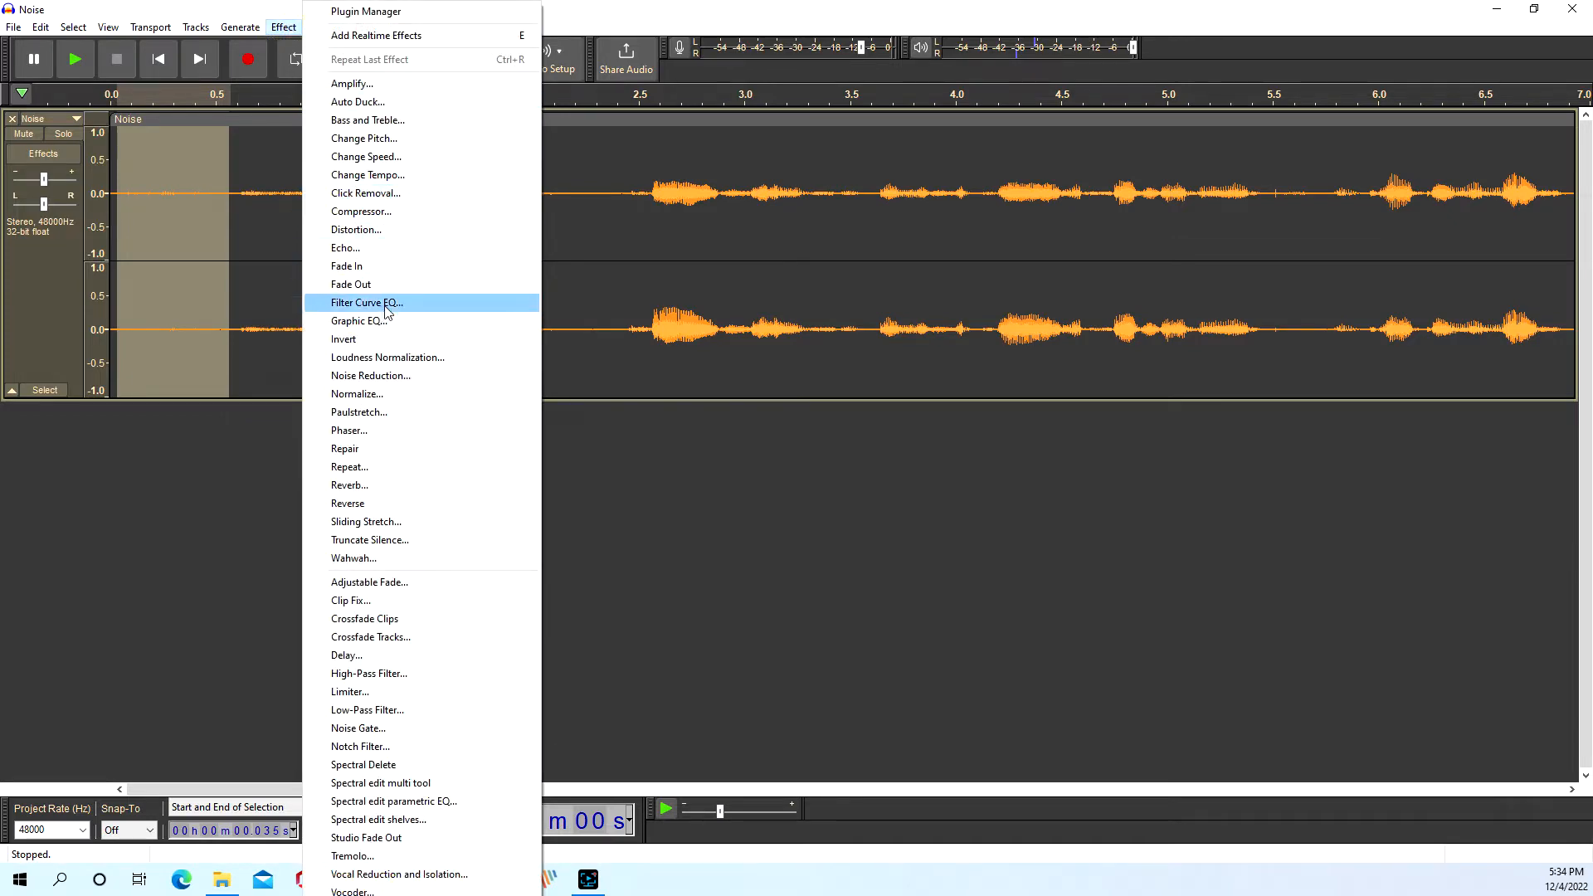
pyautogui.click(386, 378)
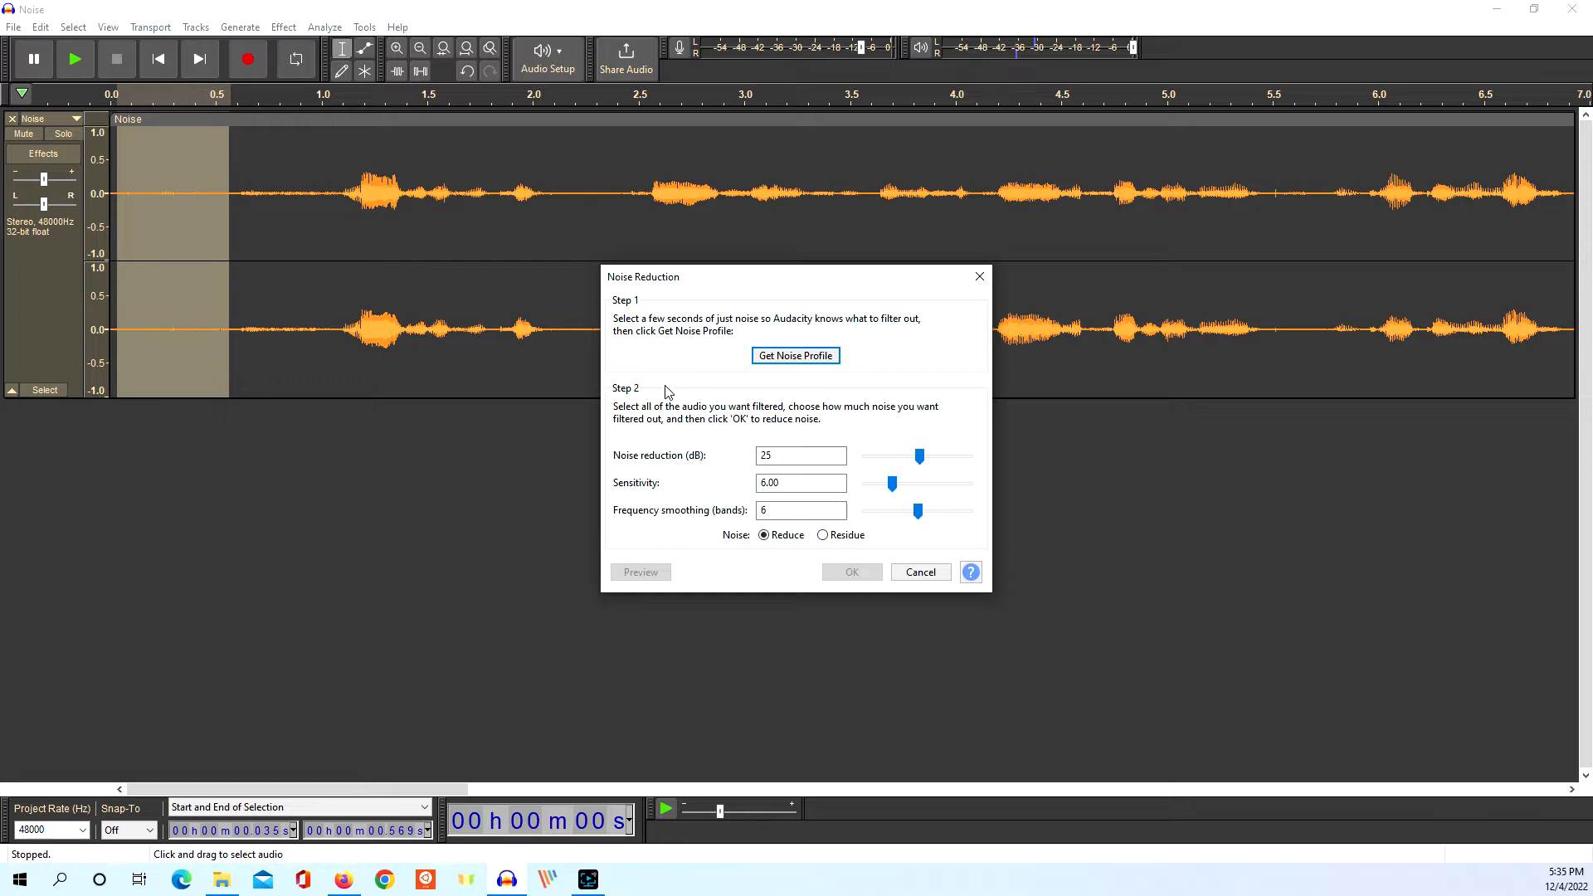
pyautogui.click(801, 357)
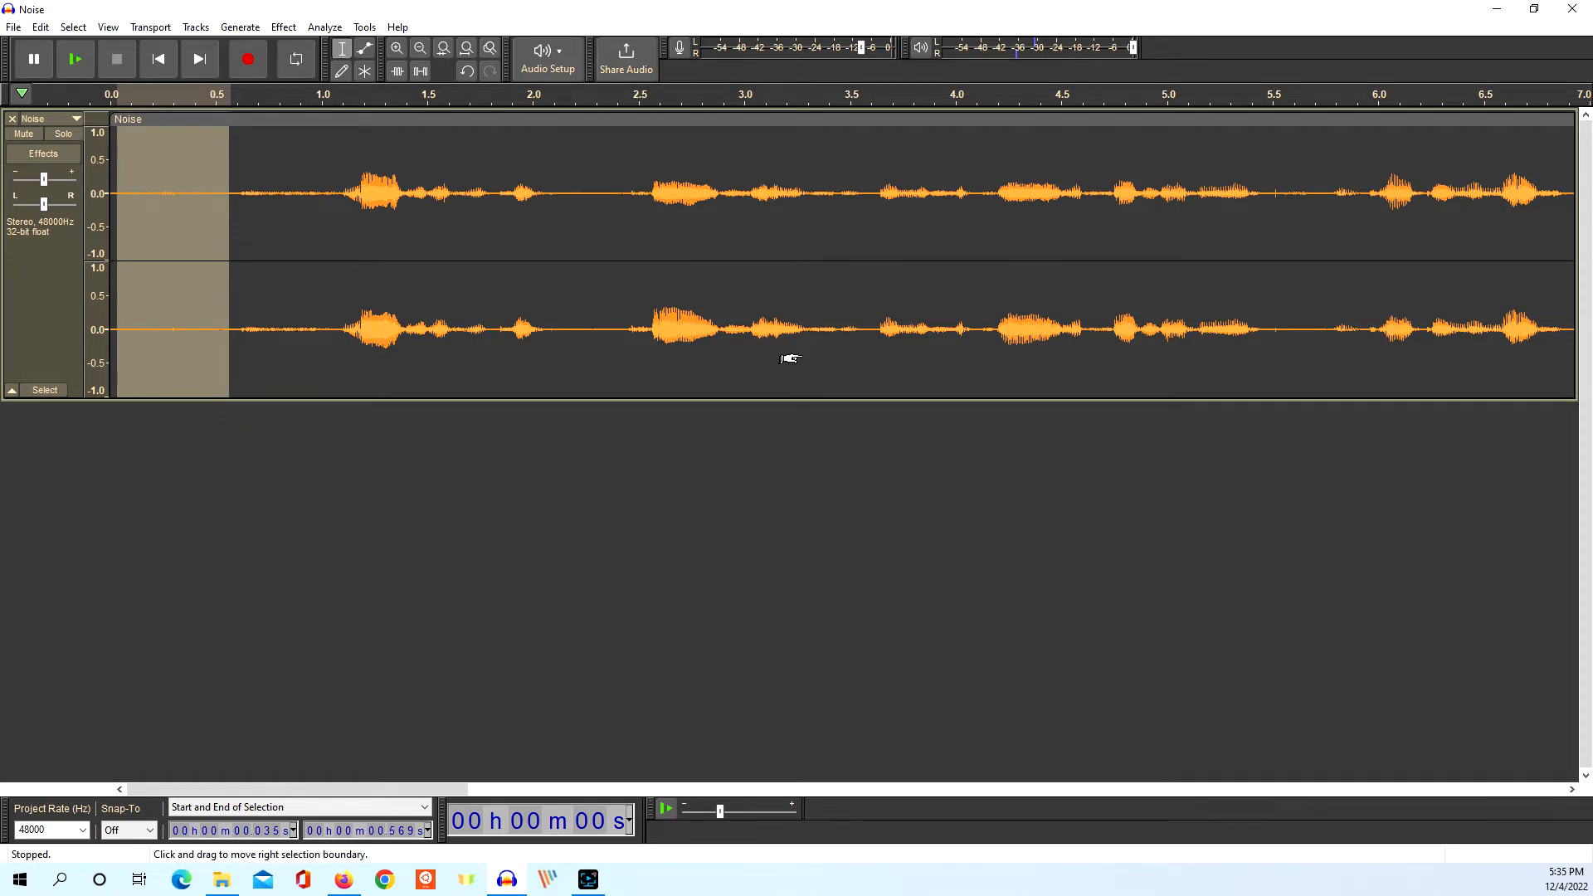
# Select the entire track and open the Noise Reduction settings for it.
pyautogui.hotkey('ctrl', 'a')
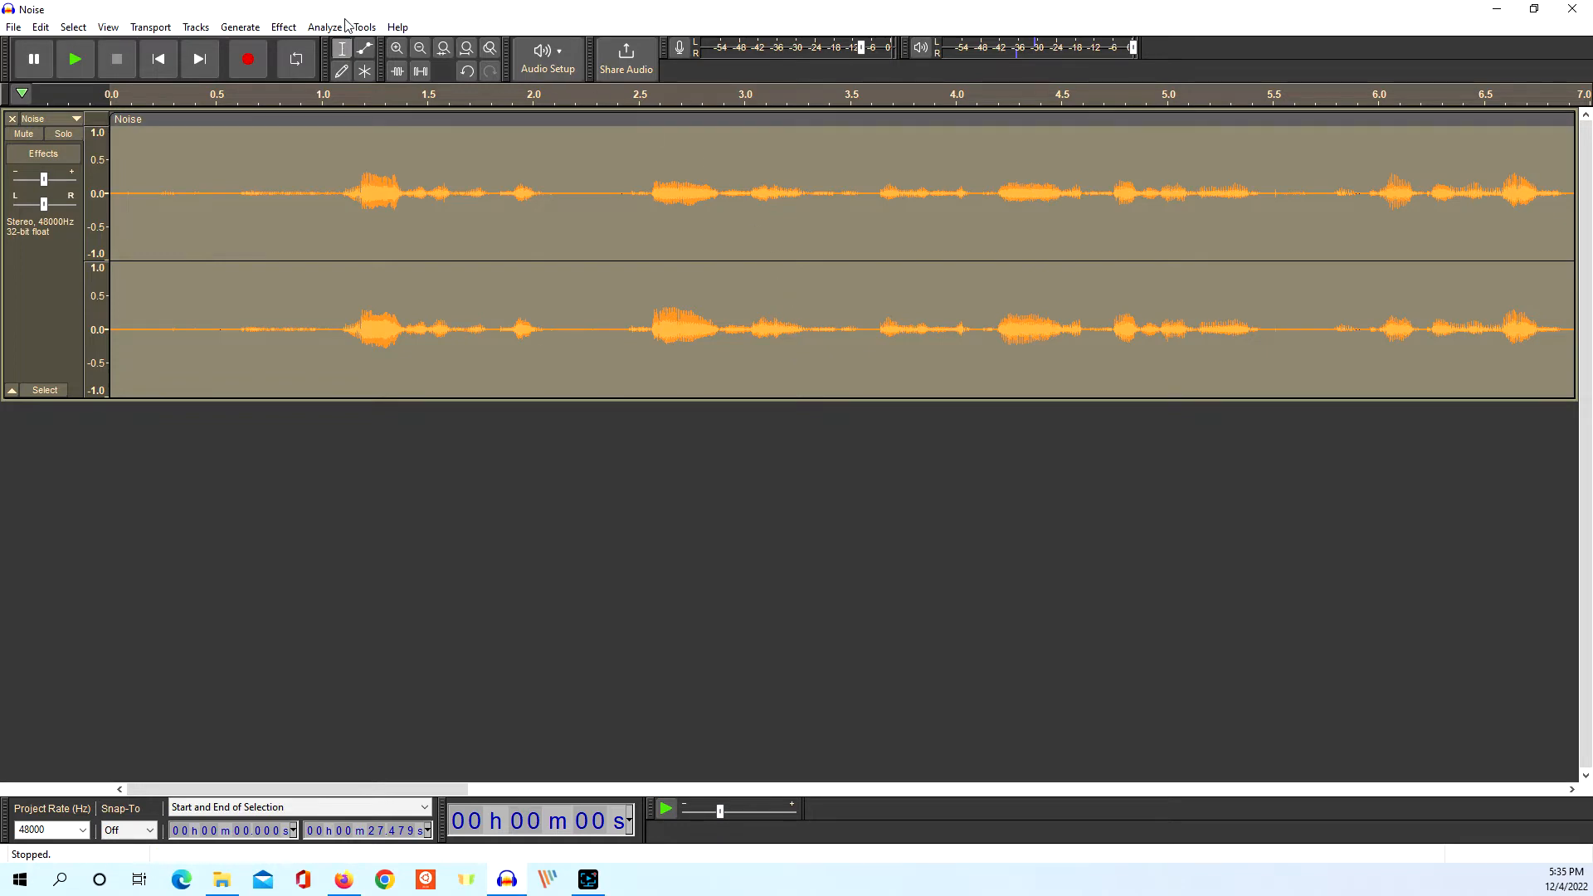
pyautogui.click(281, 27)
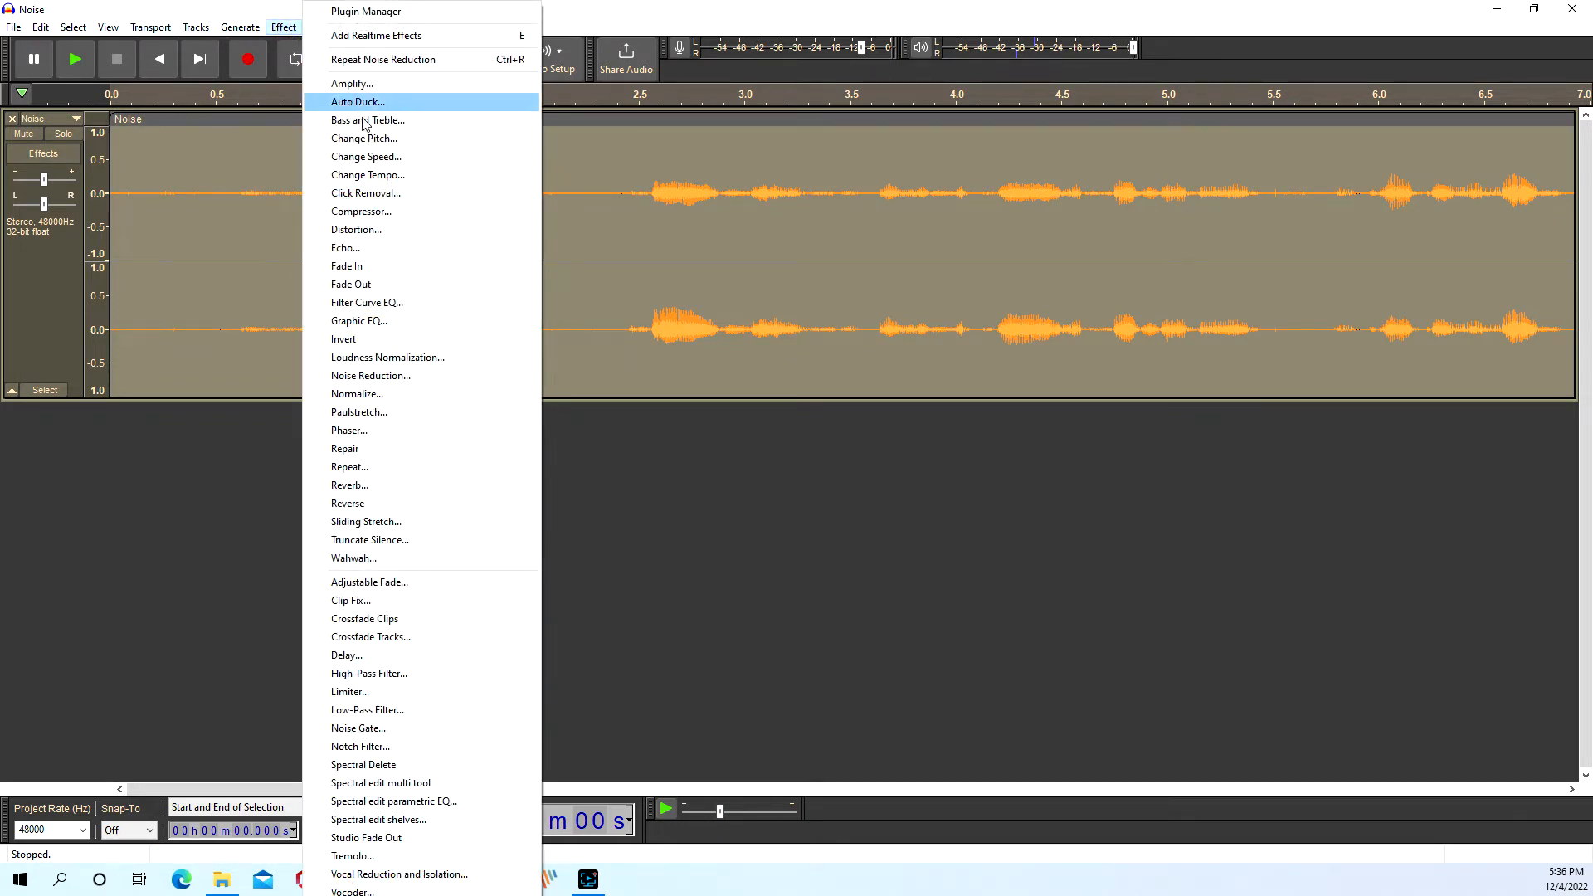
pyautogui.click(380, 378)
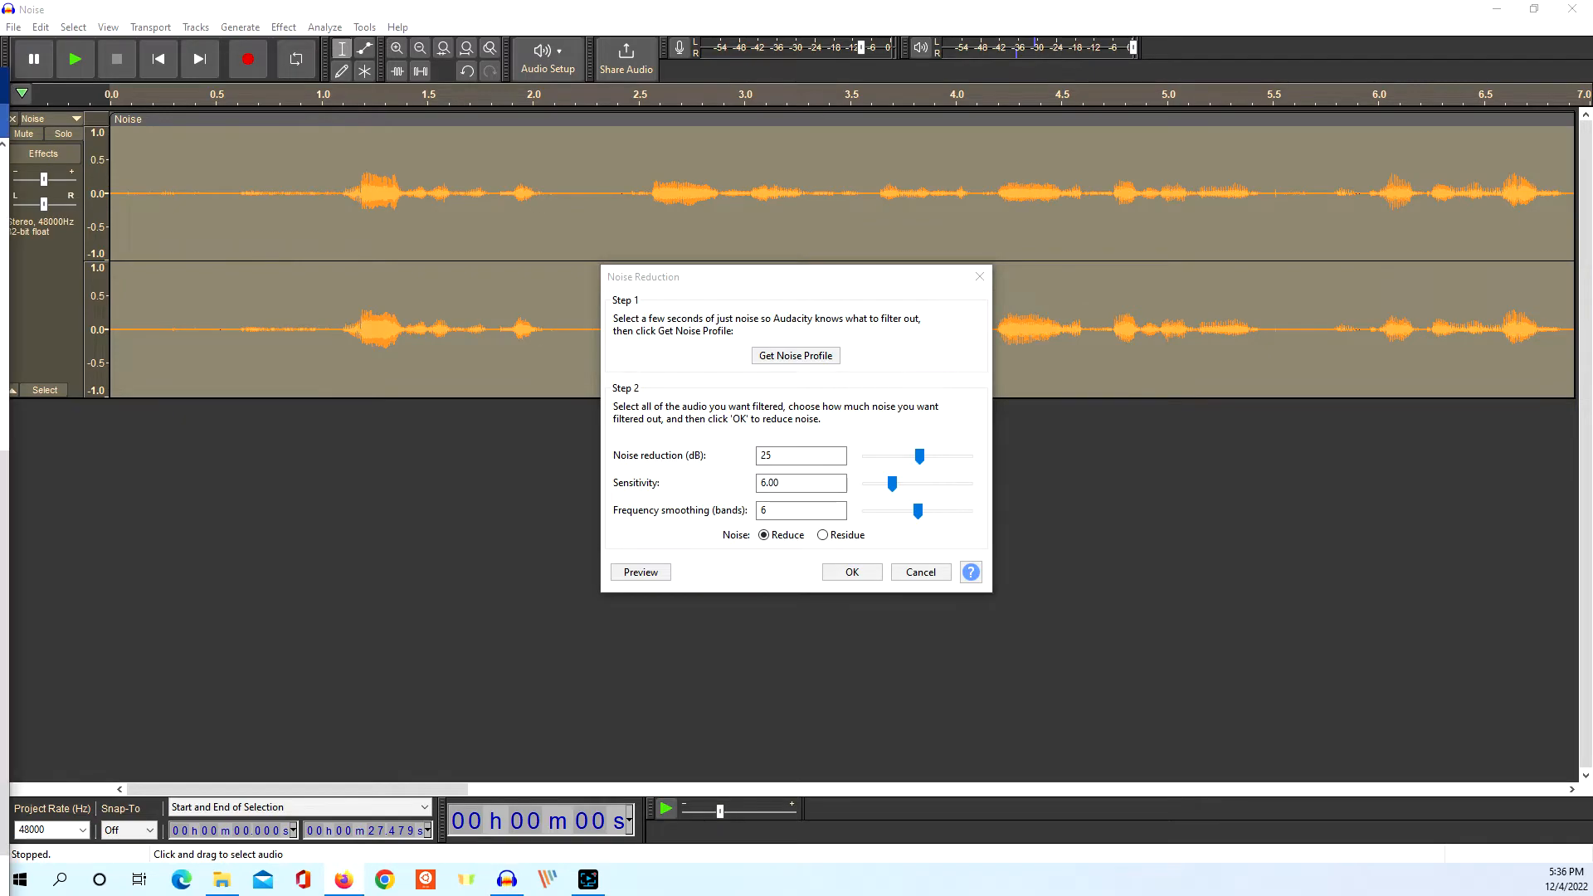
# Switch to Firefox and review the recommended spoken-word settings on the Audacity manual's Noise Reduction page.
pyautogui.moveTo(0, 95); pyautogui.dragTo(574, 36)
pyautogui.click(1478, 25)
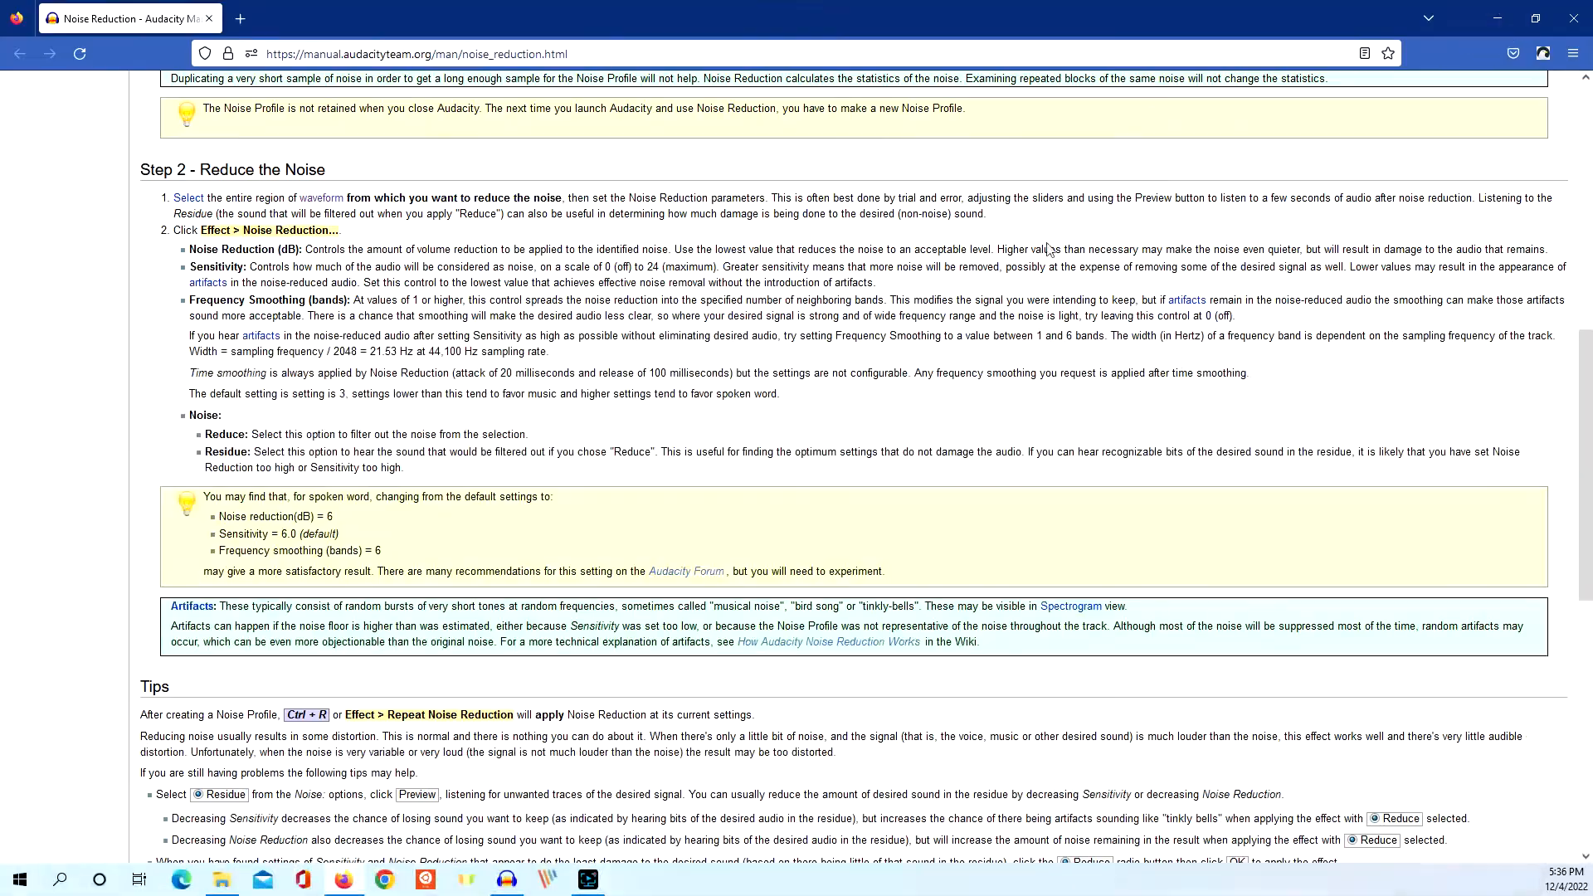
pyautogui.scroll(-1, 635, 282)
pyautogui.scroll(4, 647, 294)
pyautogui.scroll(-4, 662, 307)
pyautogui.scroll(-2, 662, 307)
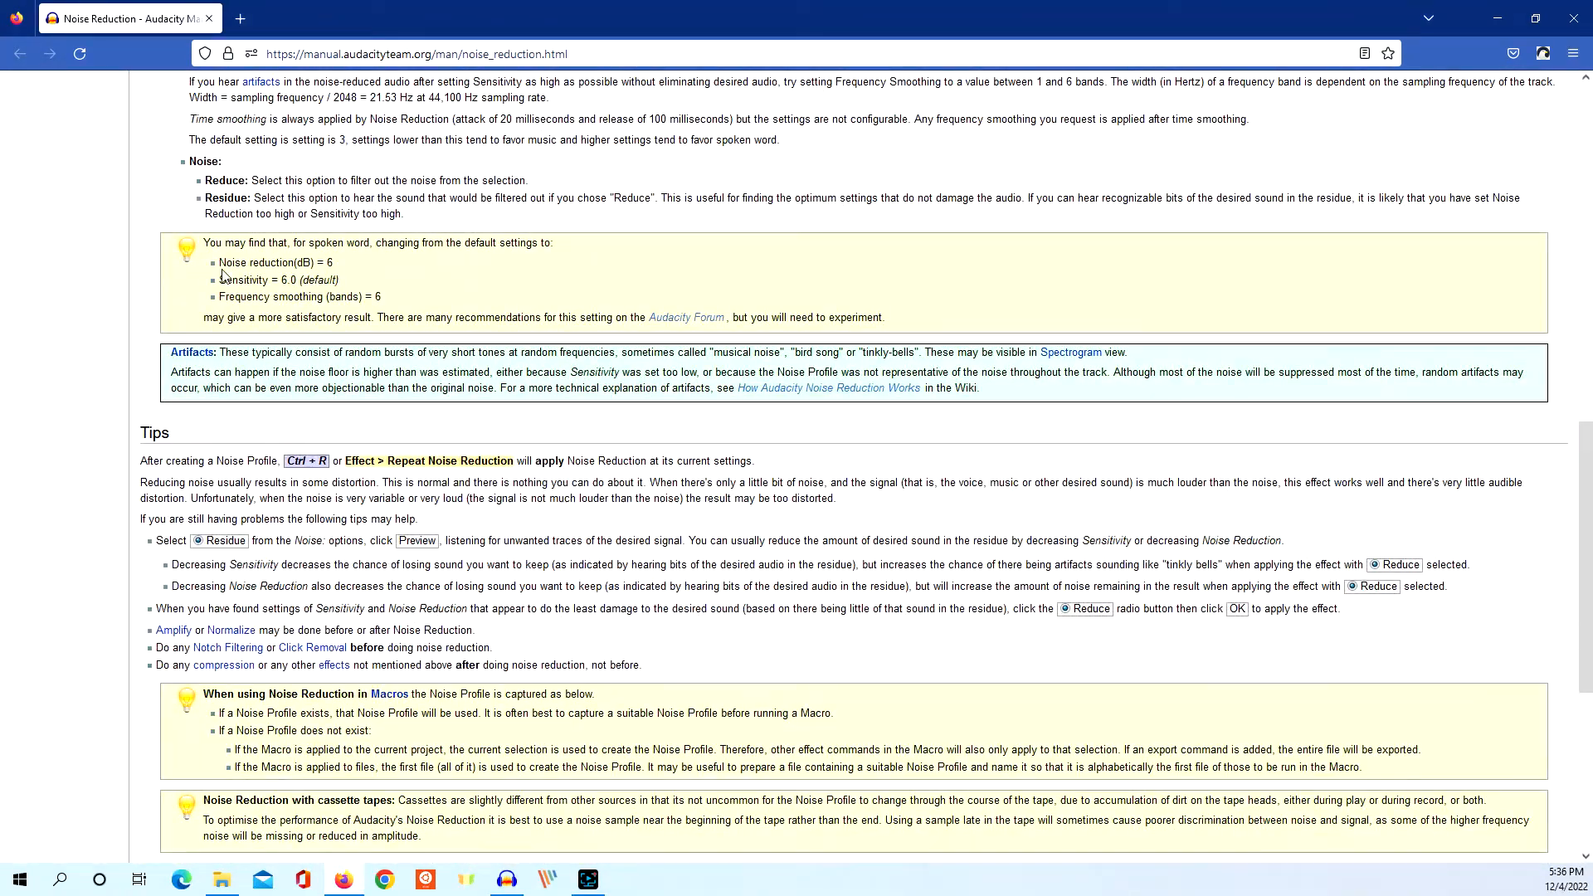
pyautogui.moveTo(220, 263); pyautogui.dragTo(444, 300)
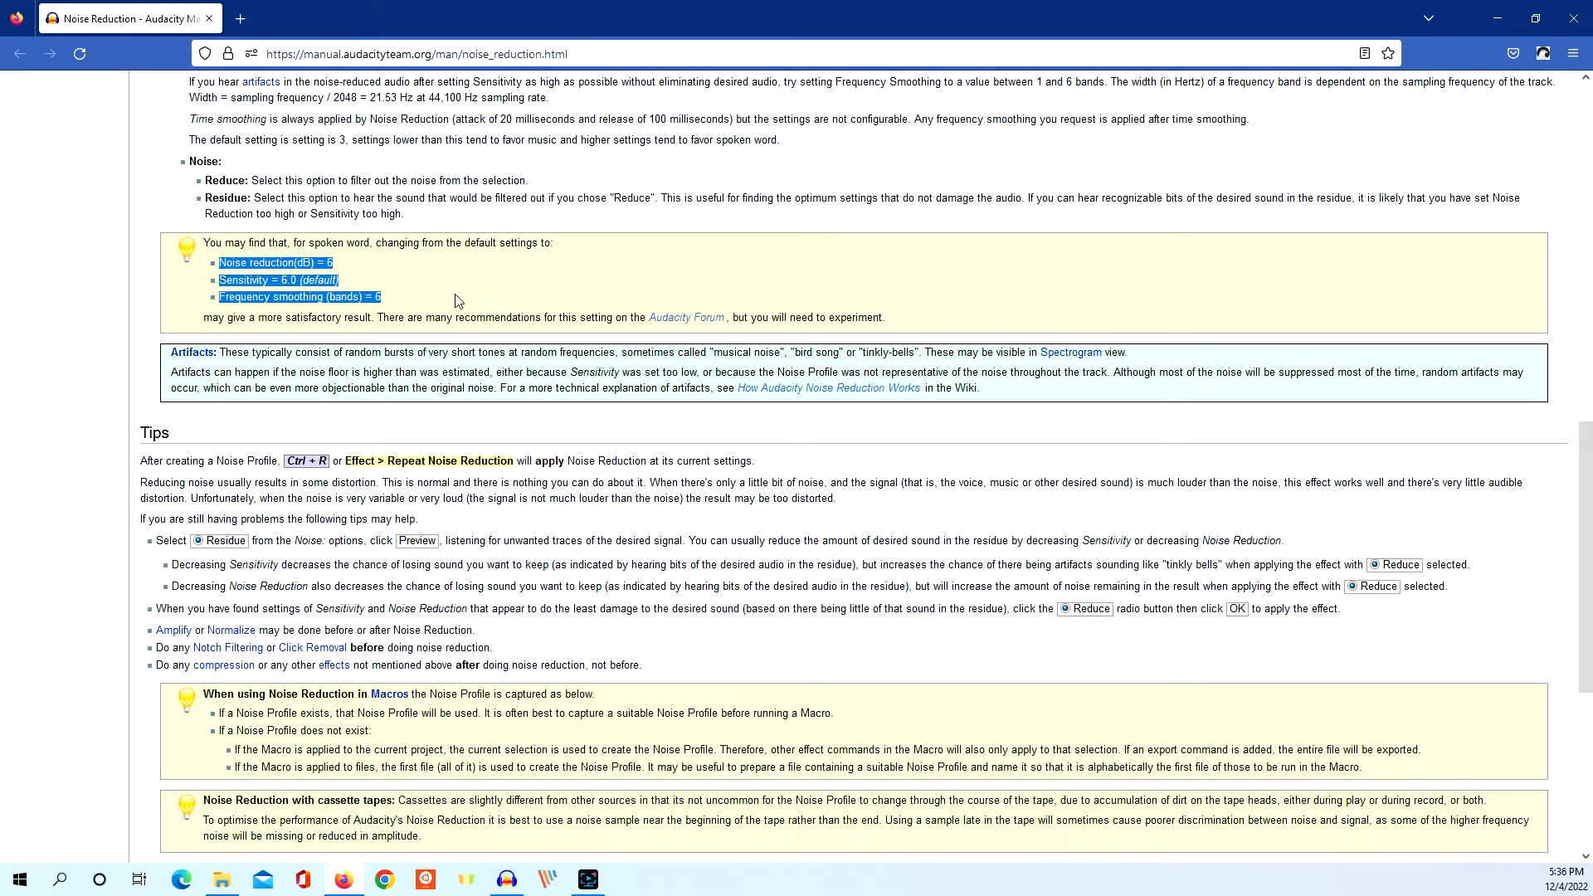
pyautogui.click(512, 287)
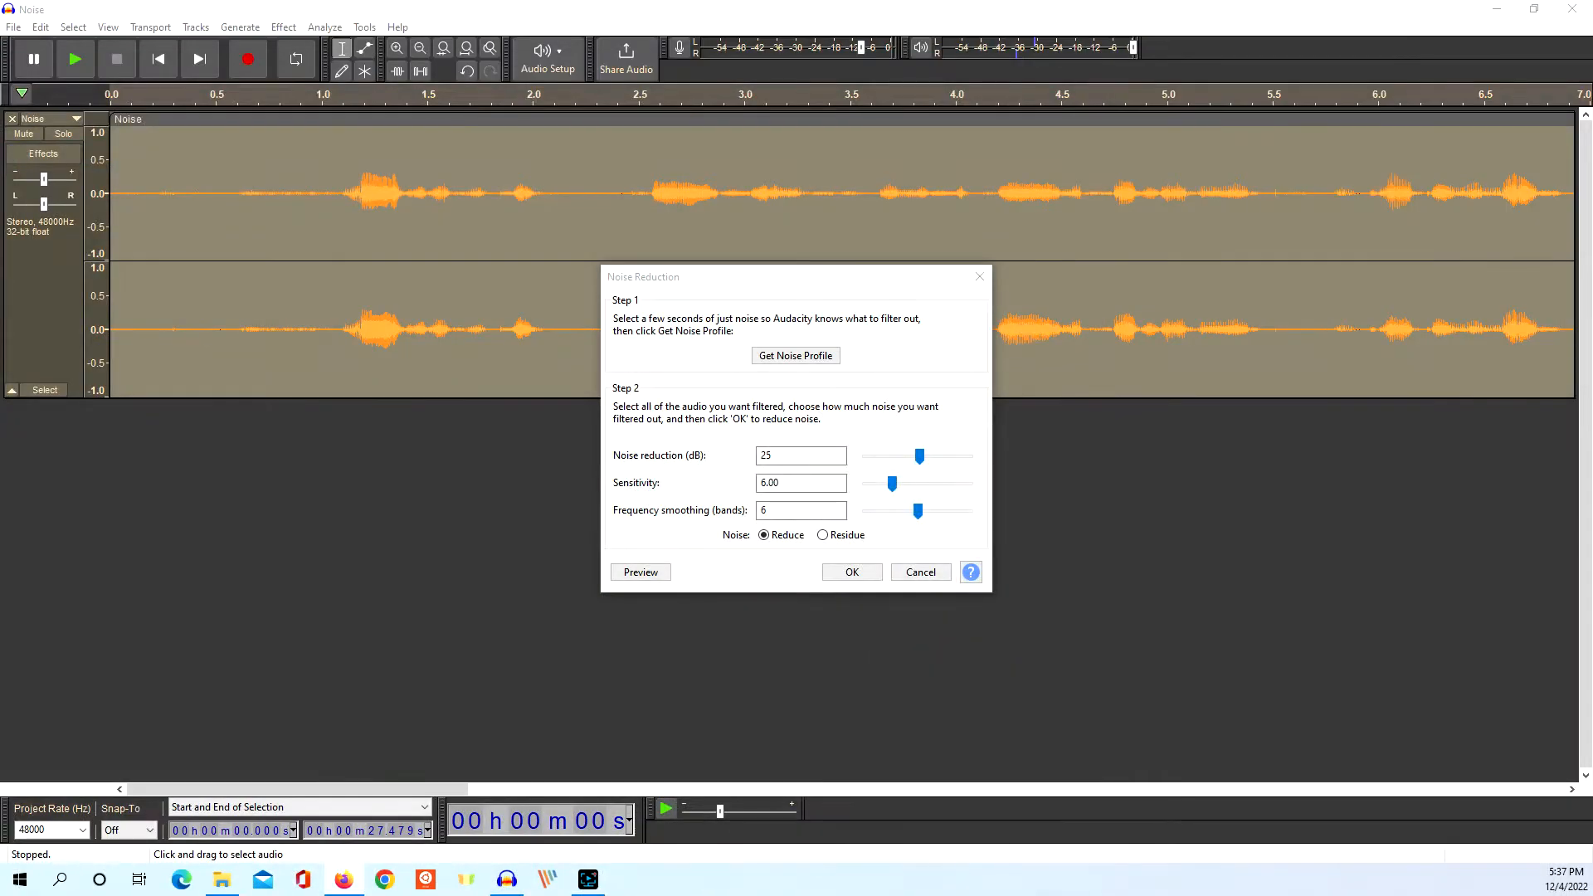
# Switch back to Audacity, set the noise reduction to 6 dB, and preview the effect.
pyautogui.click(654, 442)
pyautogui.write('6')
pyautogui.click(788, 510)
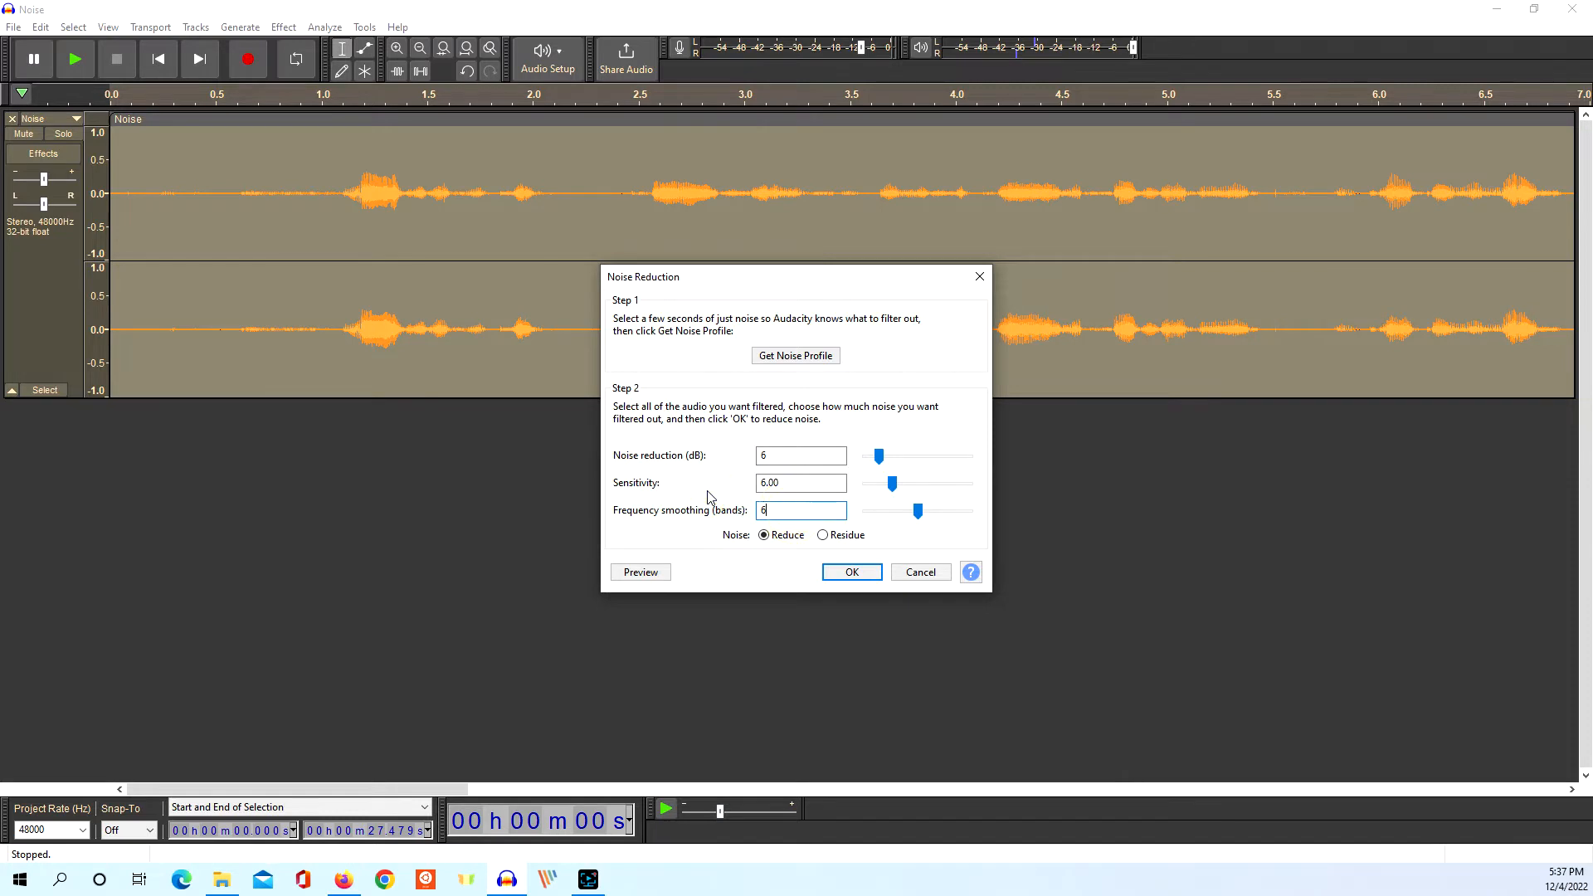
pyautogui.click(636, 572)
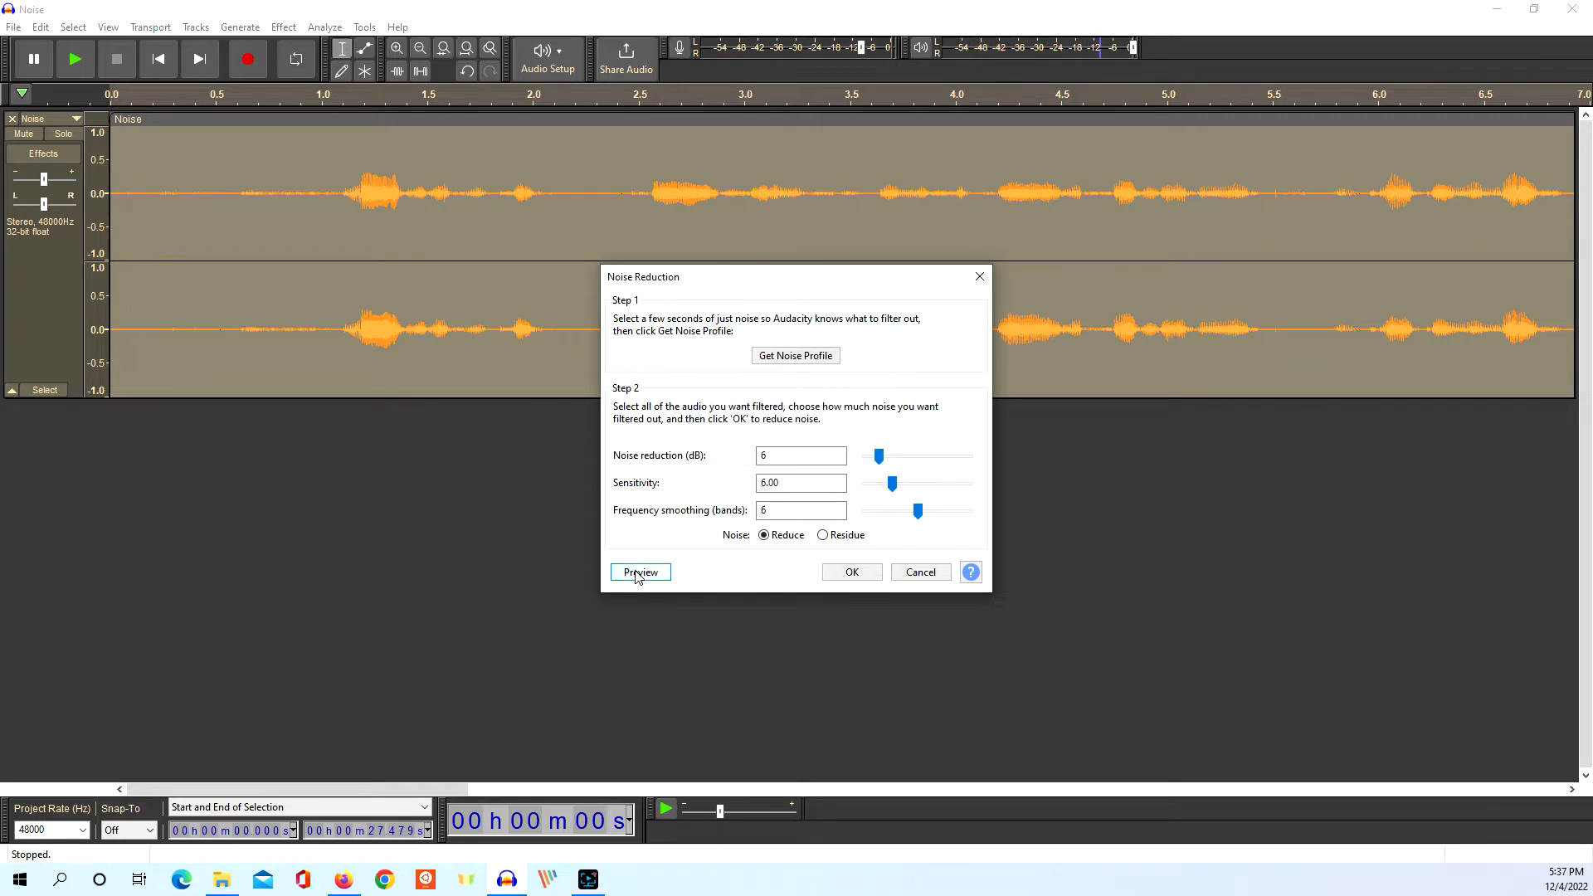
pyautogui.click(636, 572)
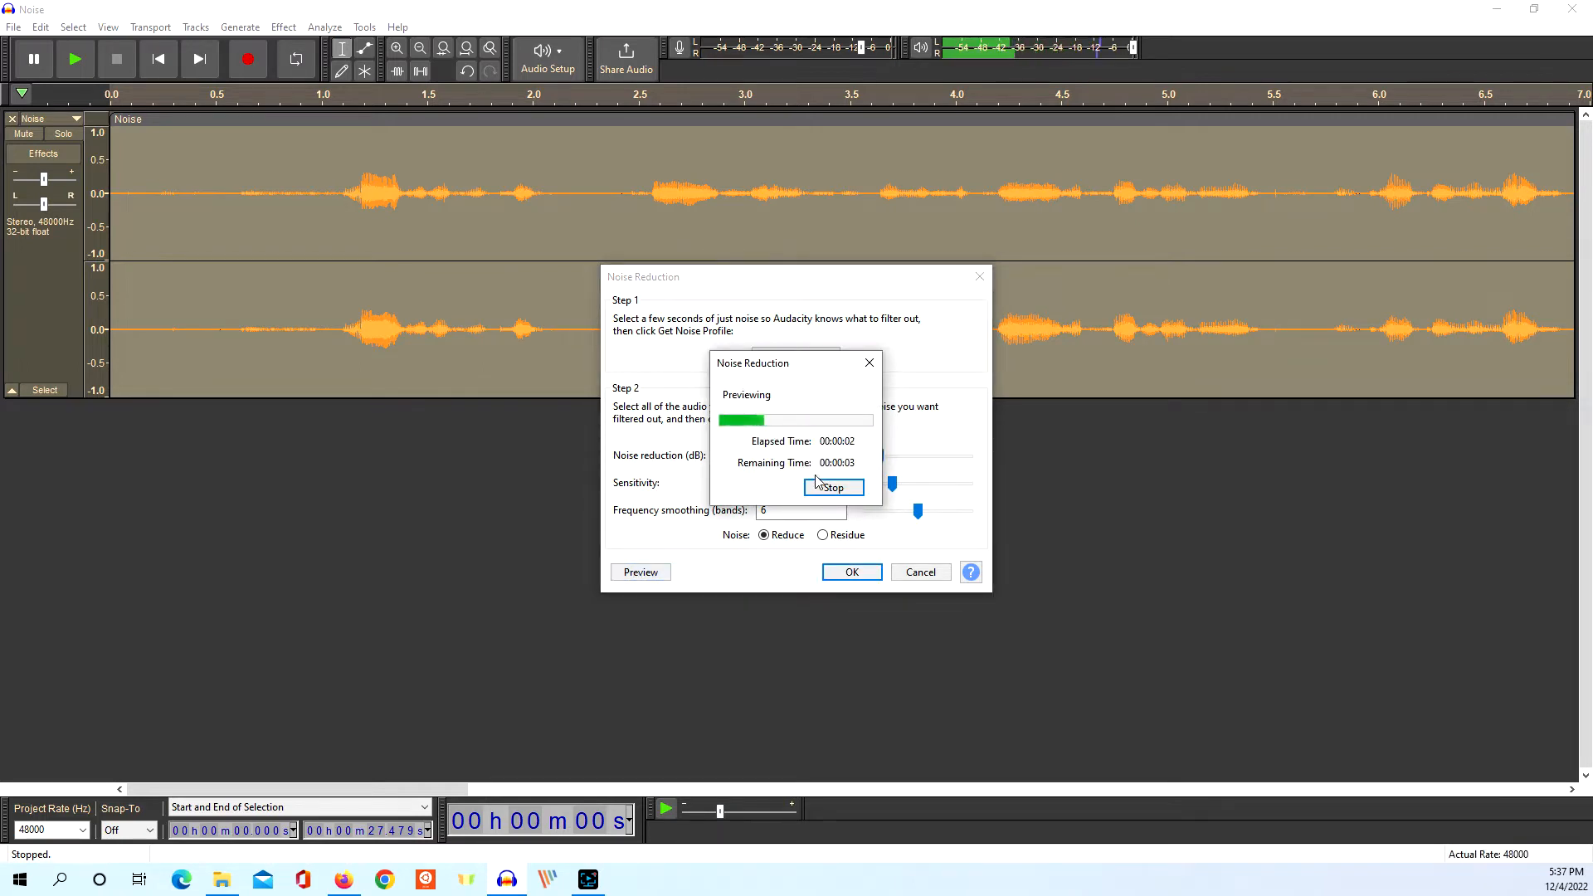
pyautogui.click(833, 487)
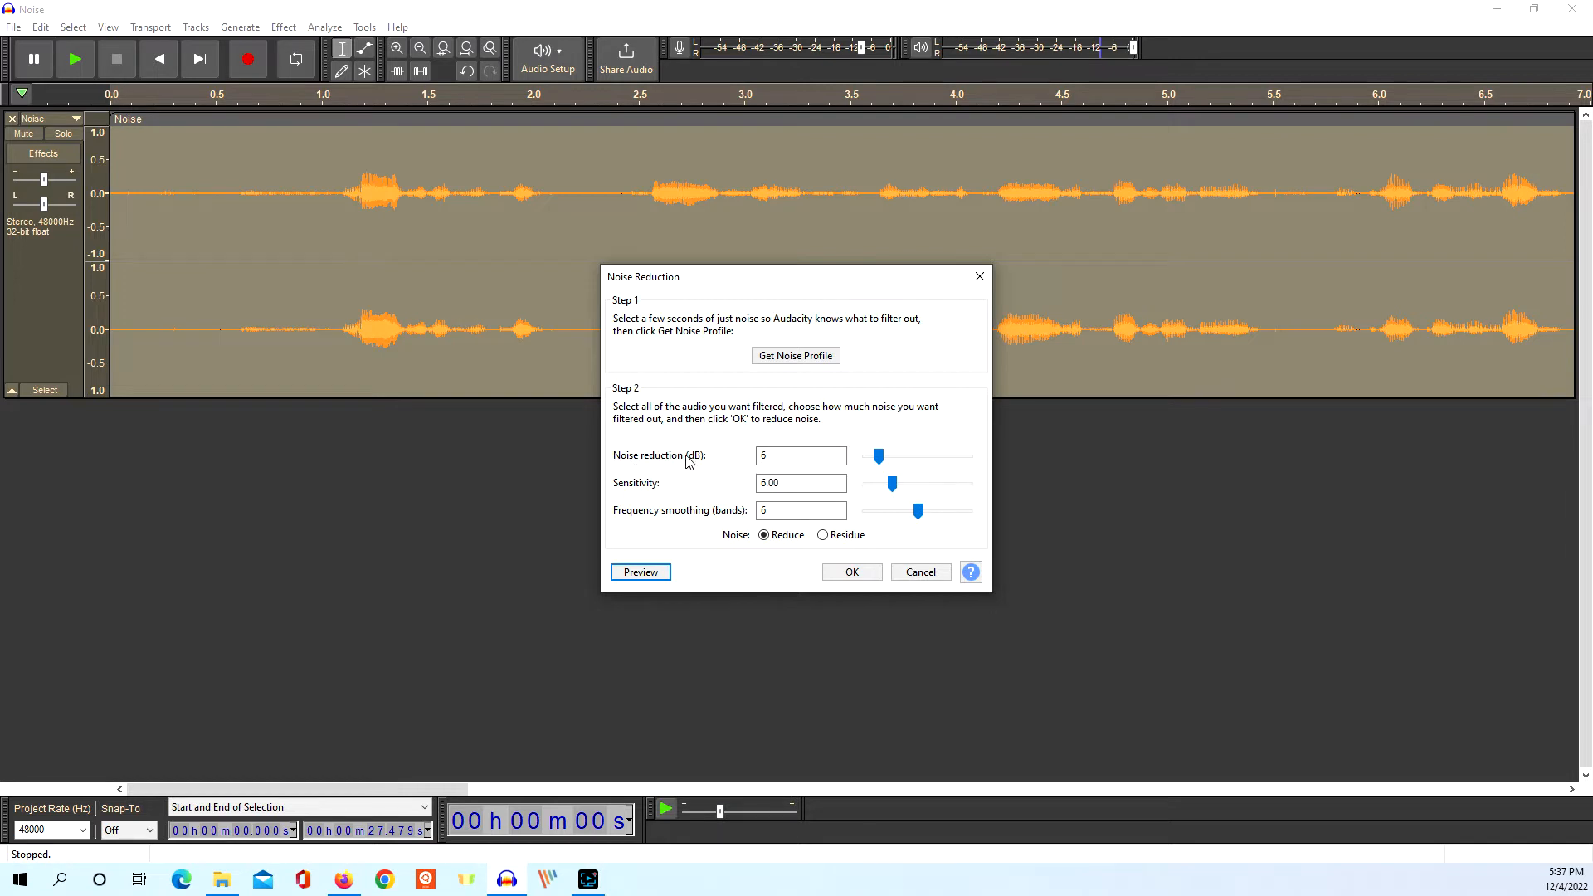
# Raise the noise reduction to 10 dB and preview how the track sounds.
pyautogui.doubleClick(770, 452)
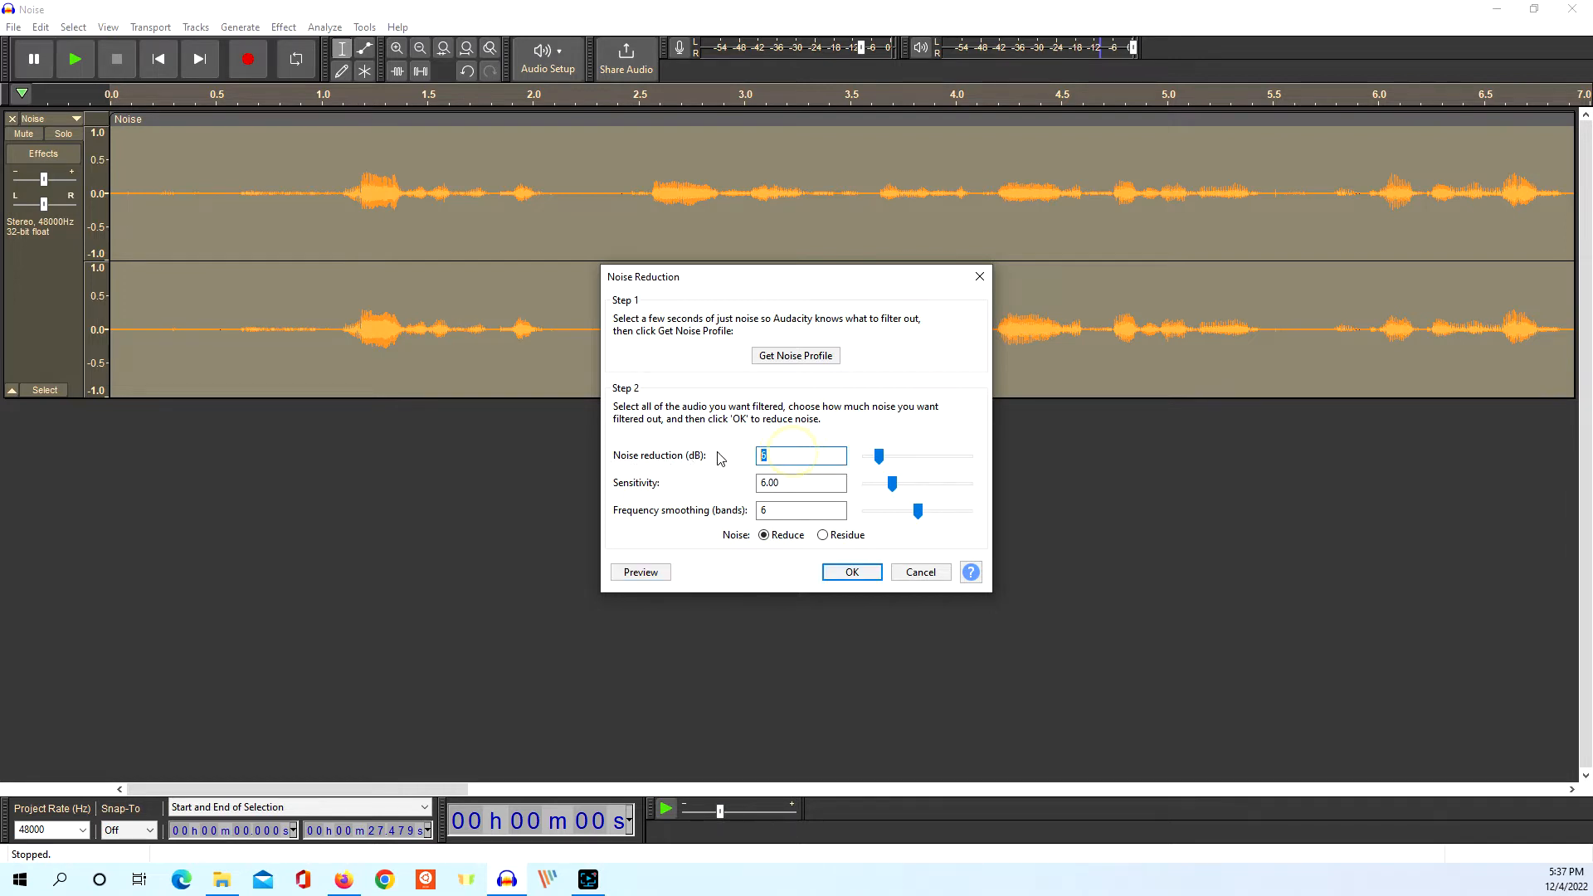
pyautogui.write('10')
pyautogui.click(641, 572)
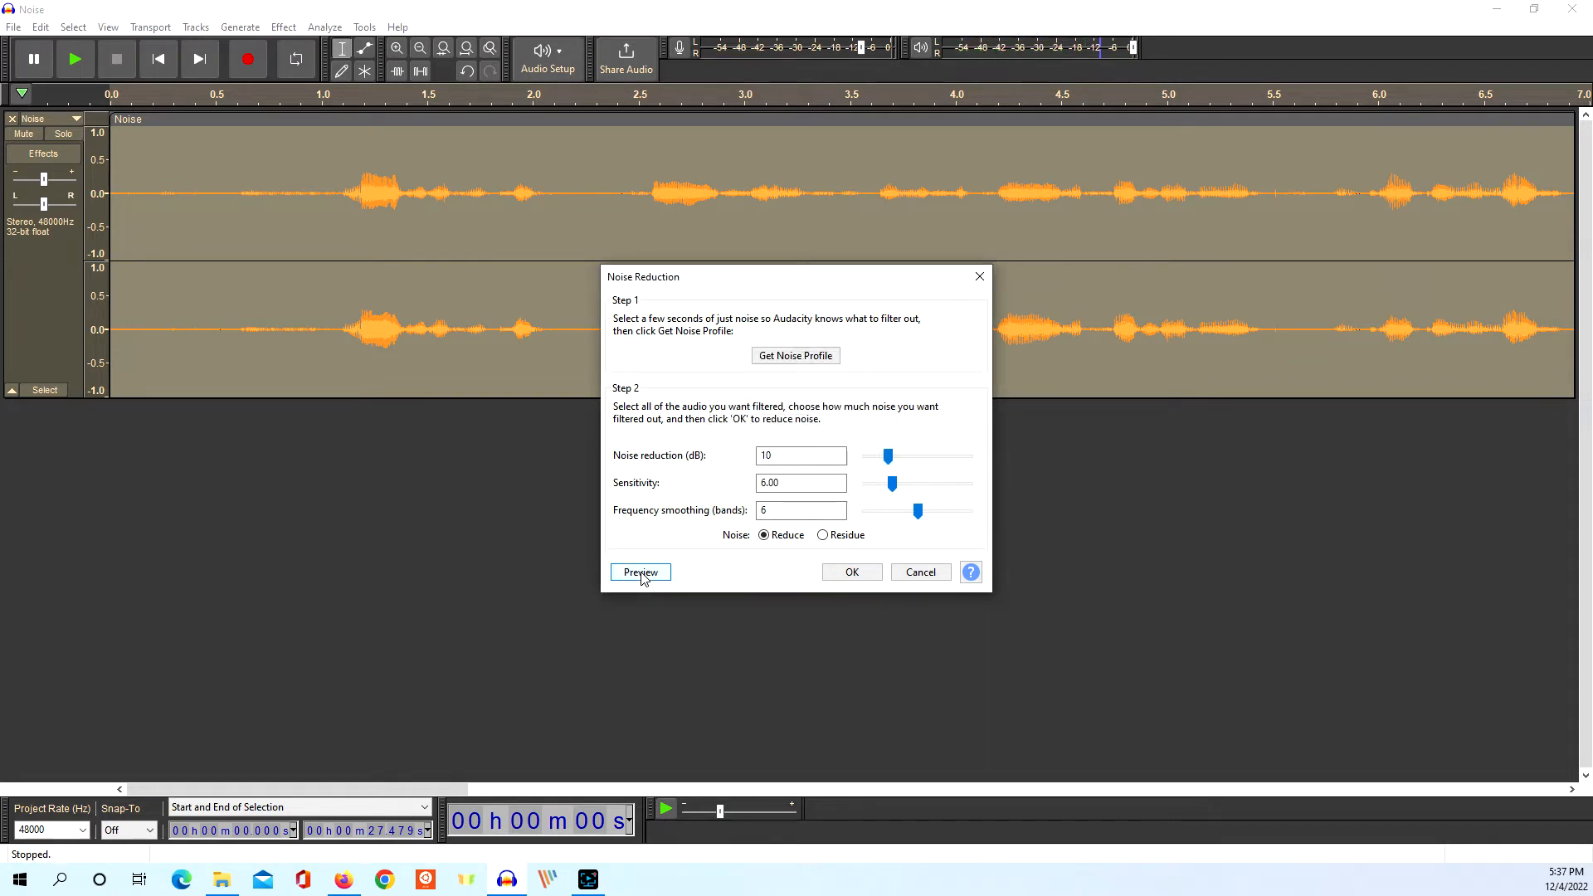
pyautogui.click(640, 573)
# Try a noise reduction of 15 dB and preview the filtered audio twice.
pyautogui.doubleClick(796, 456)
pyautogui.write('15')
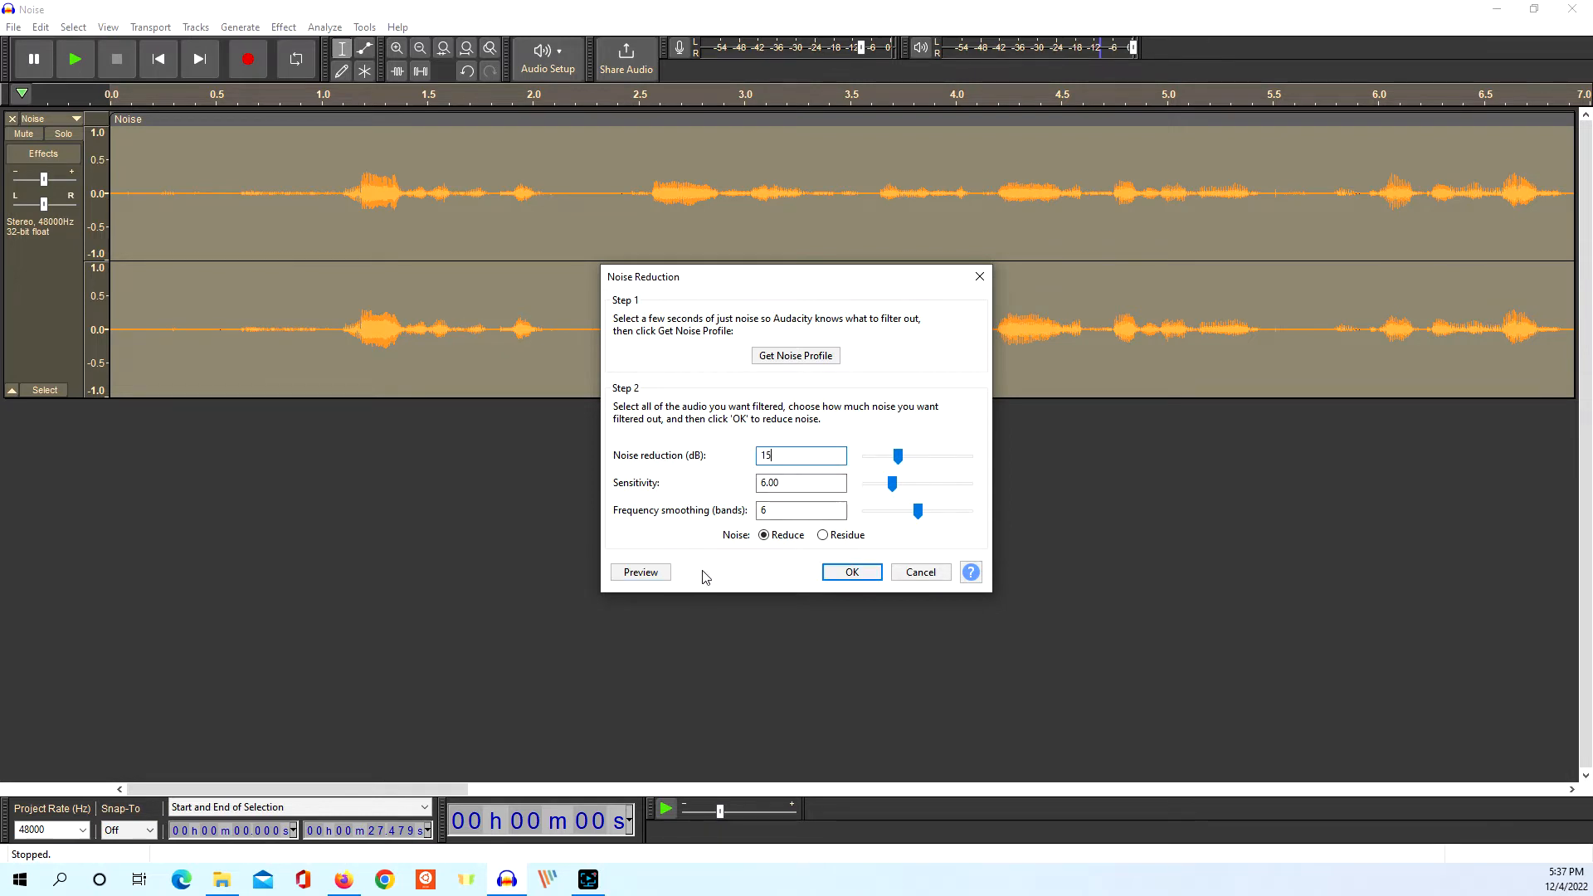
pyautogui.click(641, 572)
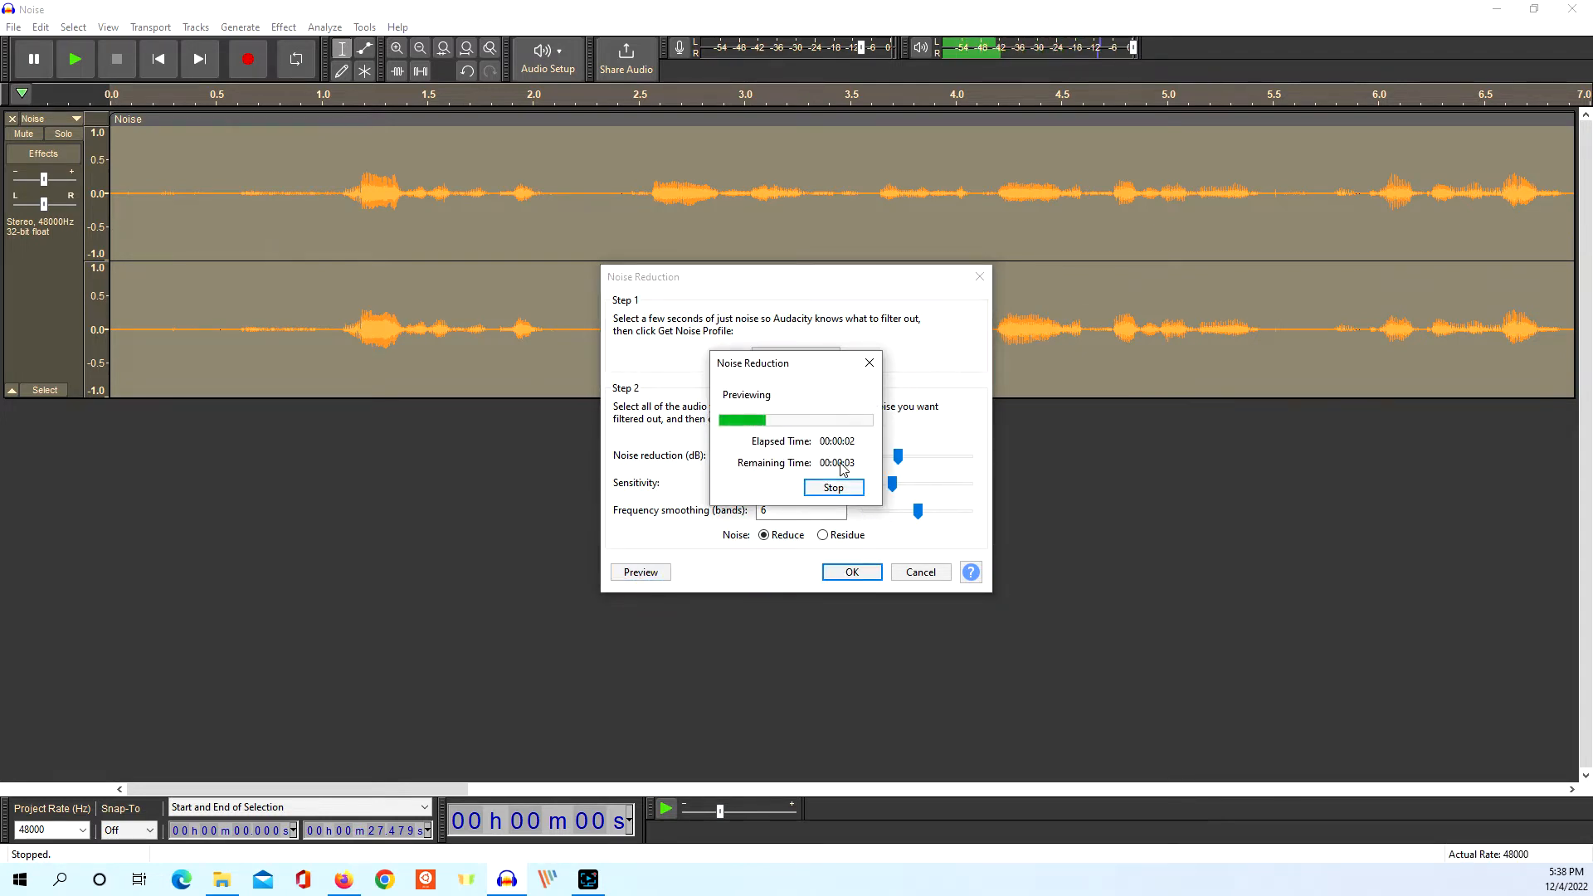
pyautogui.click(833, 488)
pyautogui.click(642, 574)
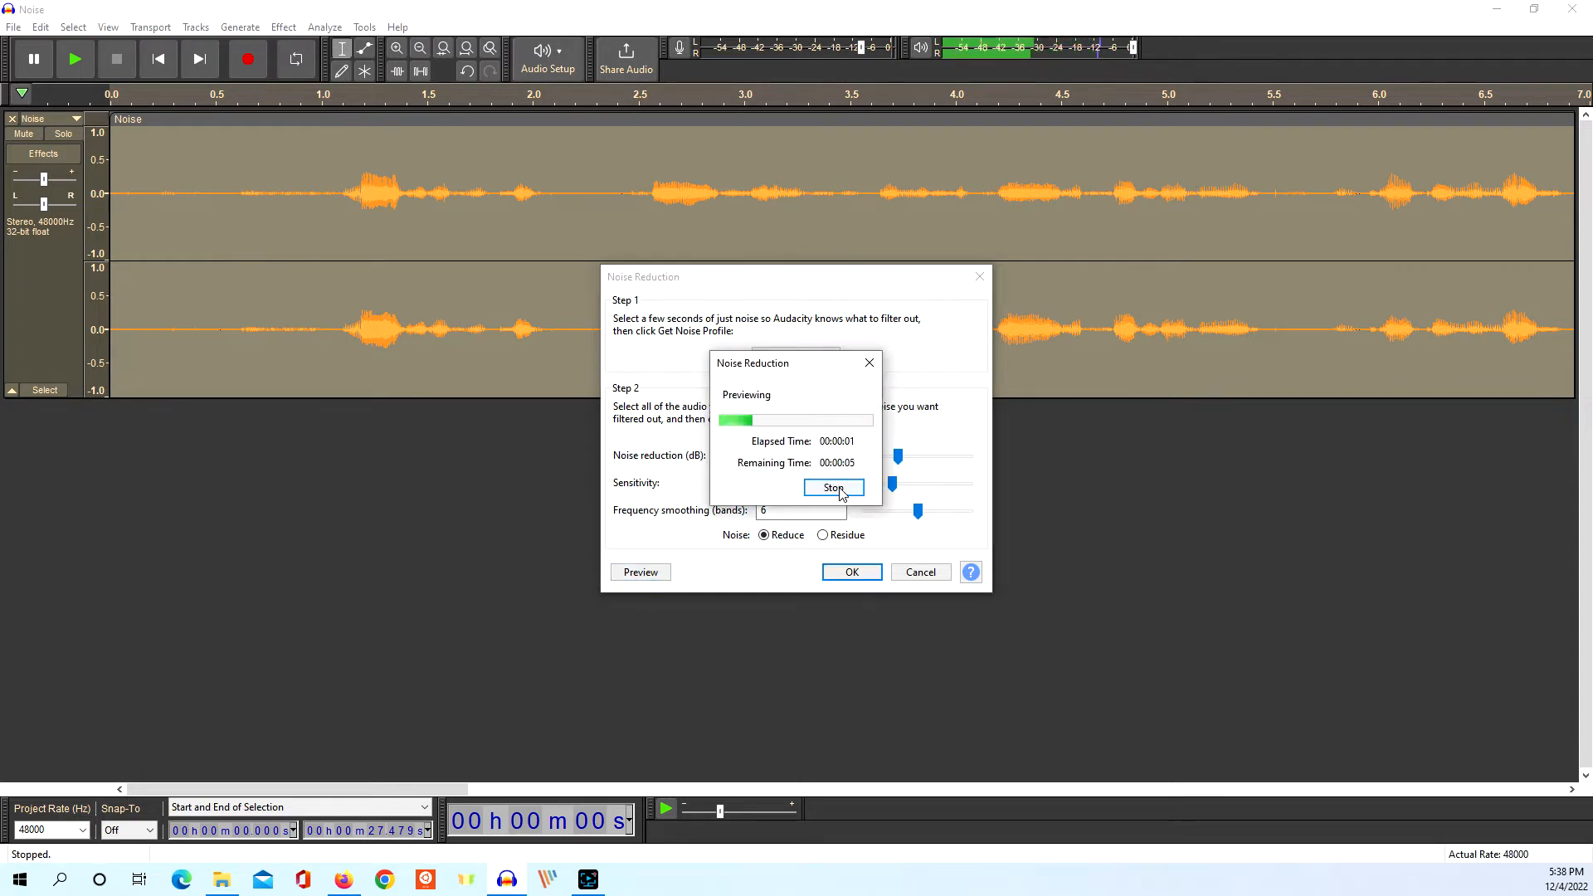
pyautogui.click(834, 488)
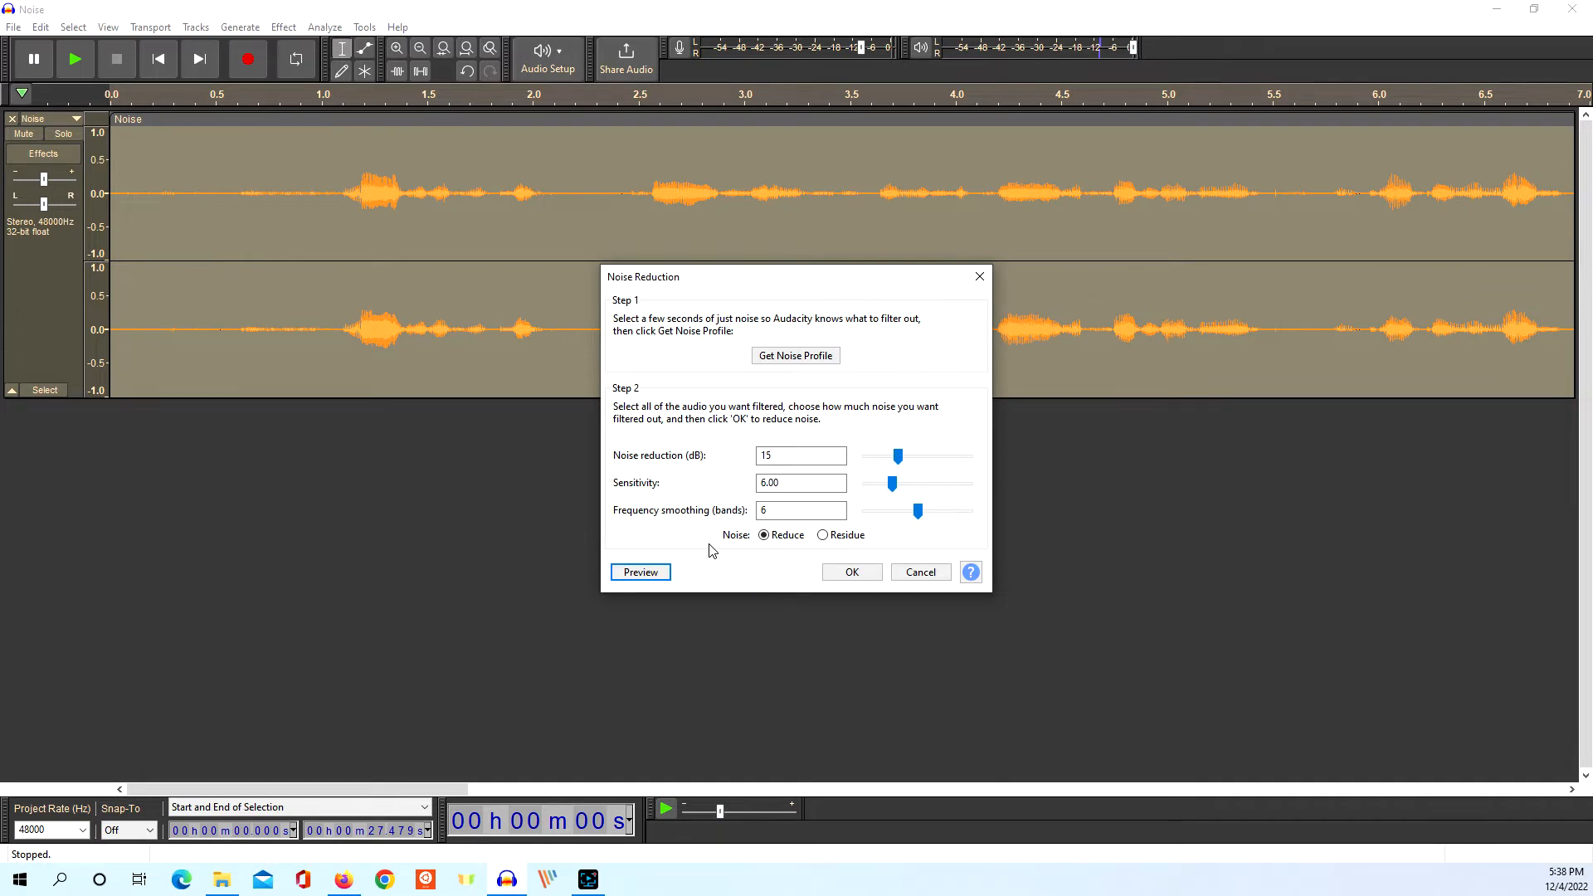
# Try a stronger noise reduction of 25 dB and preview the filtered audio.
pyautogui.doubleClick(792, 455)
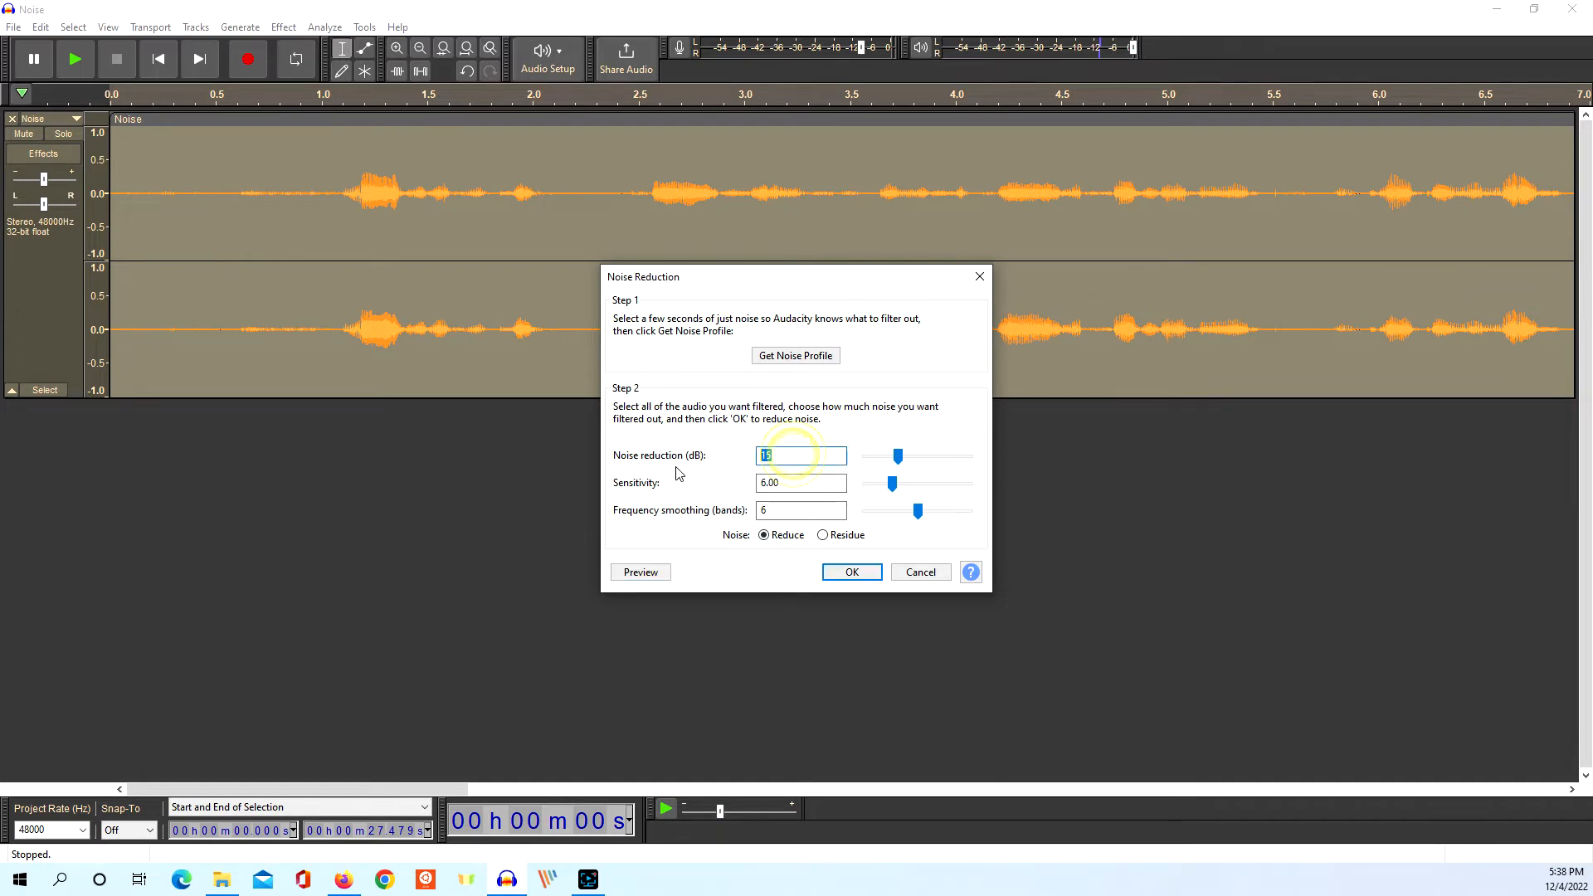
pyautogui.write('25')
pyautogui.click(639, 573)
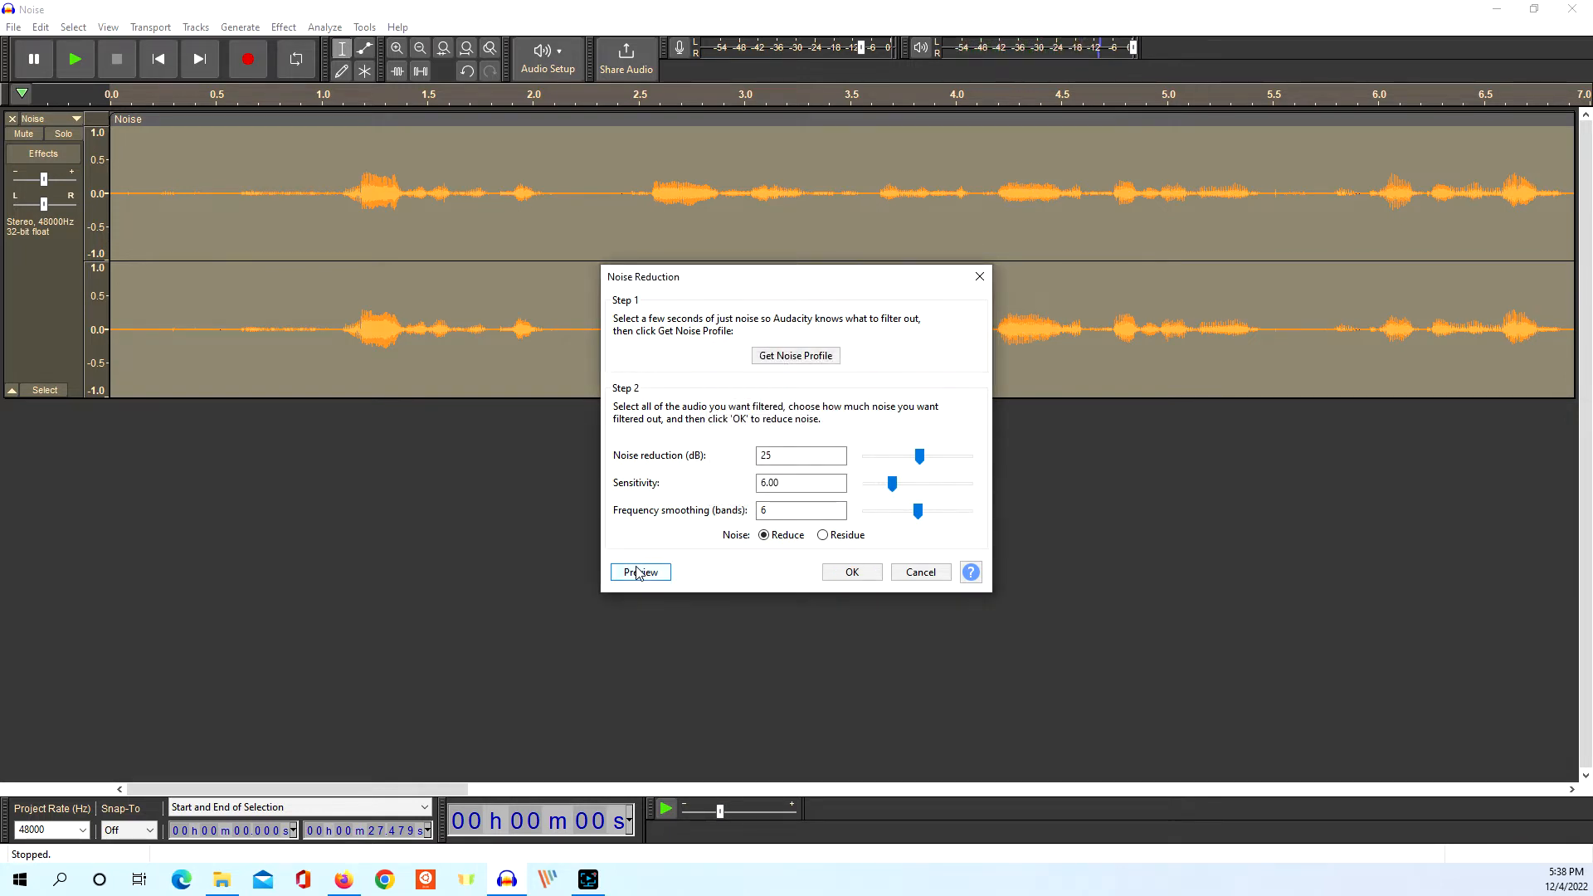
pyautogui.click(637, 573)
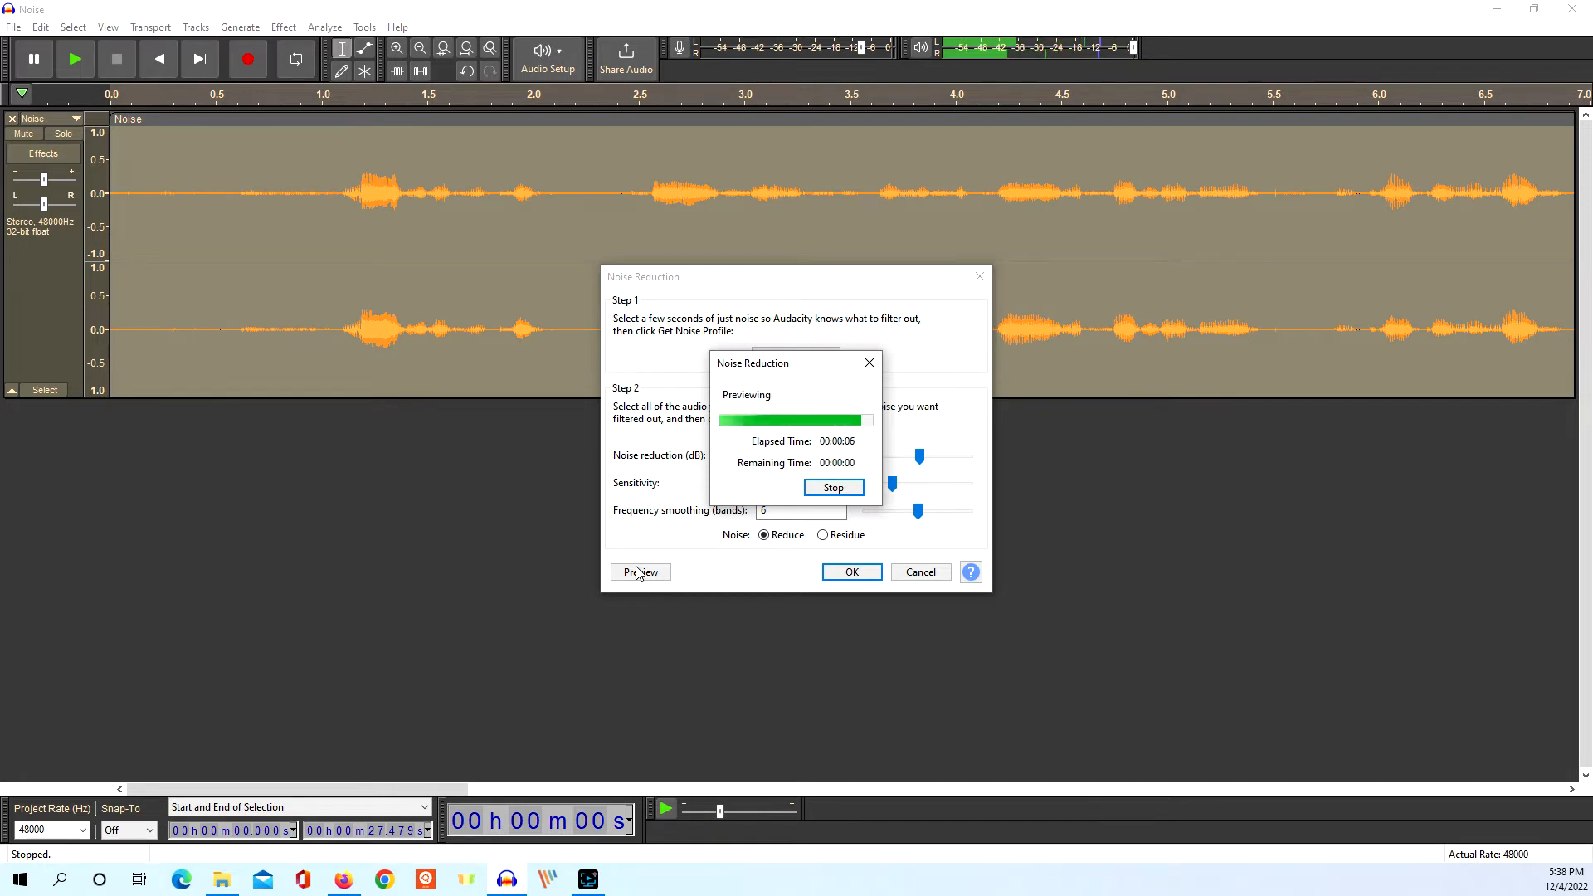
# Set the noise reduction back to 15 dB, preview it, and apply the effect to the whole track.
pyautogui.doubleClick(780, 456)
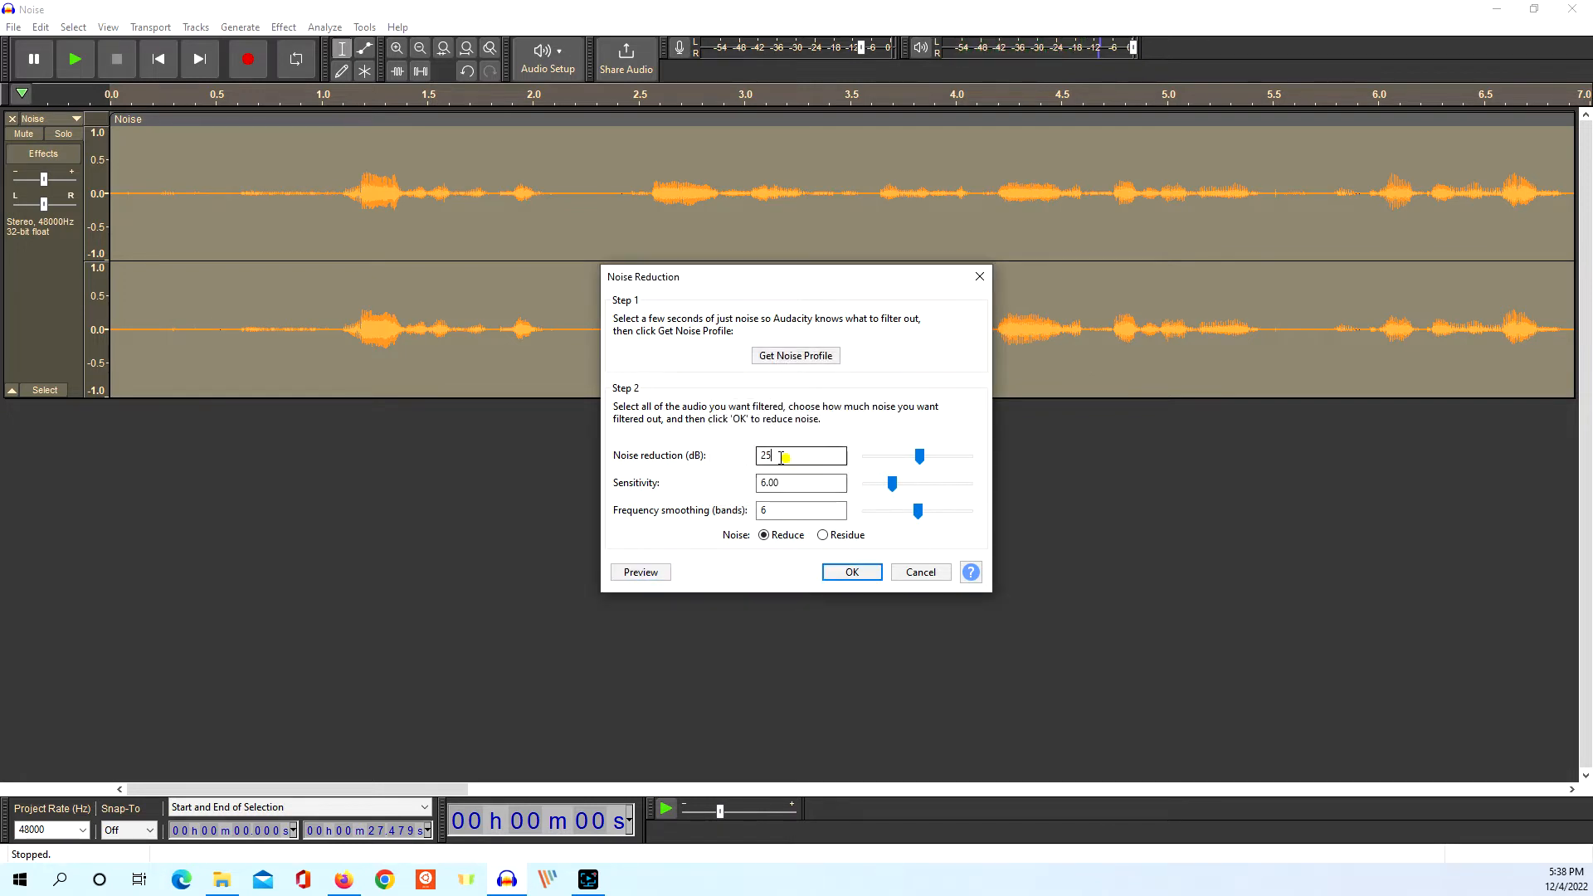
pyautogui.write('15')
pyautogui.click(641, 572)
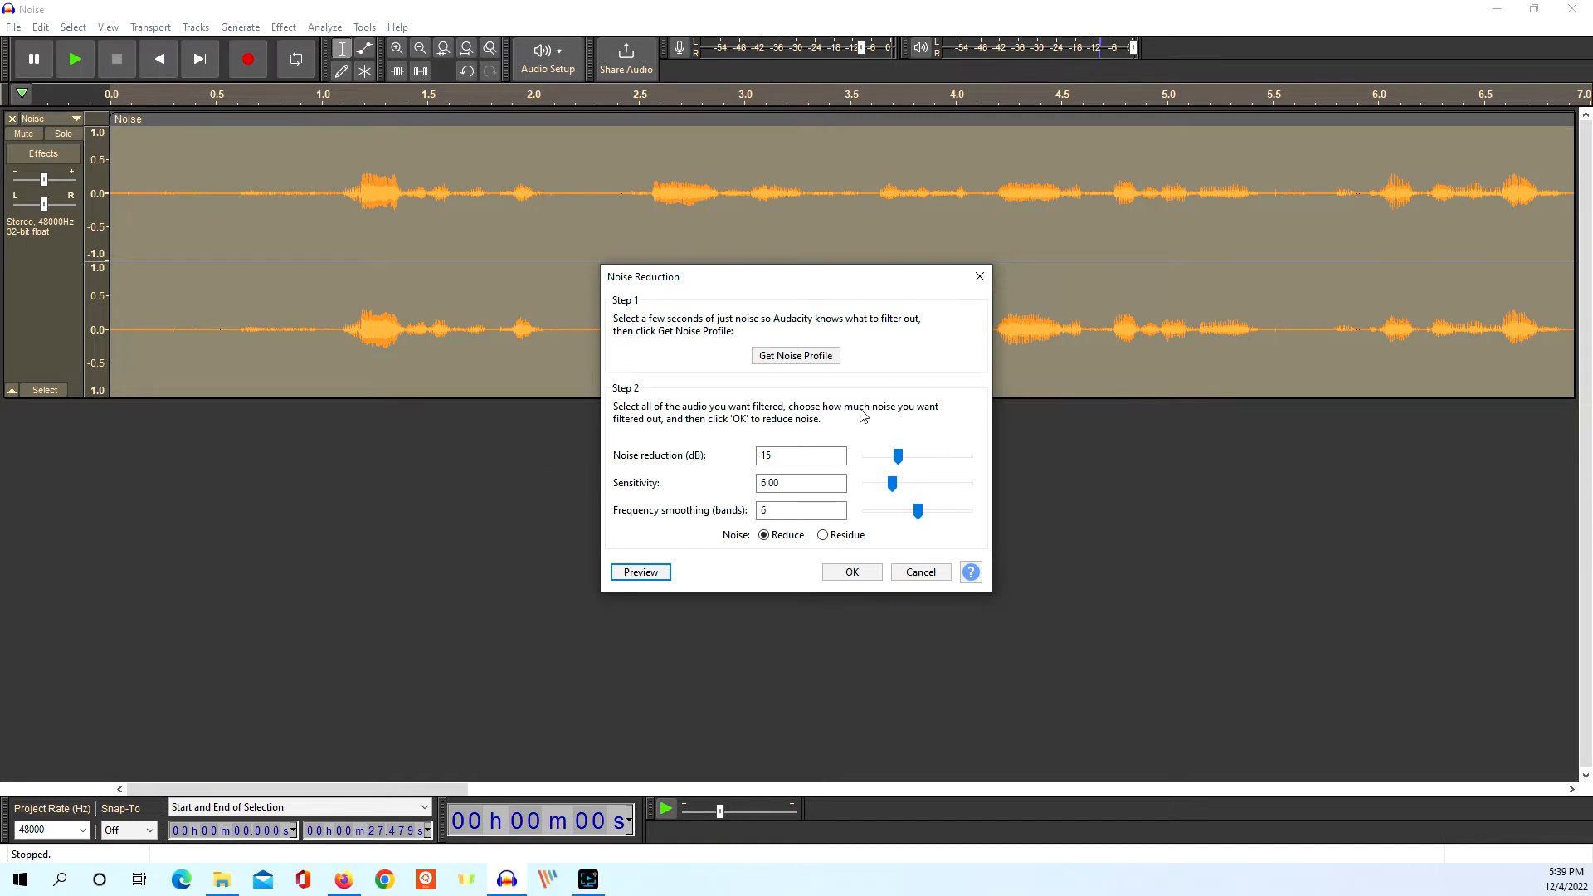
pyautogui.click(853, 574)
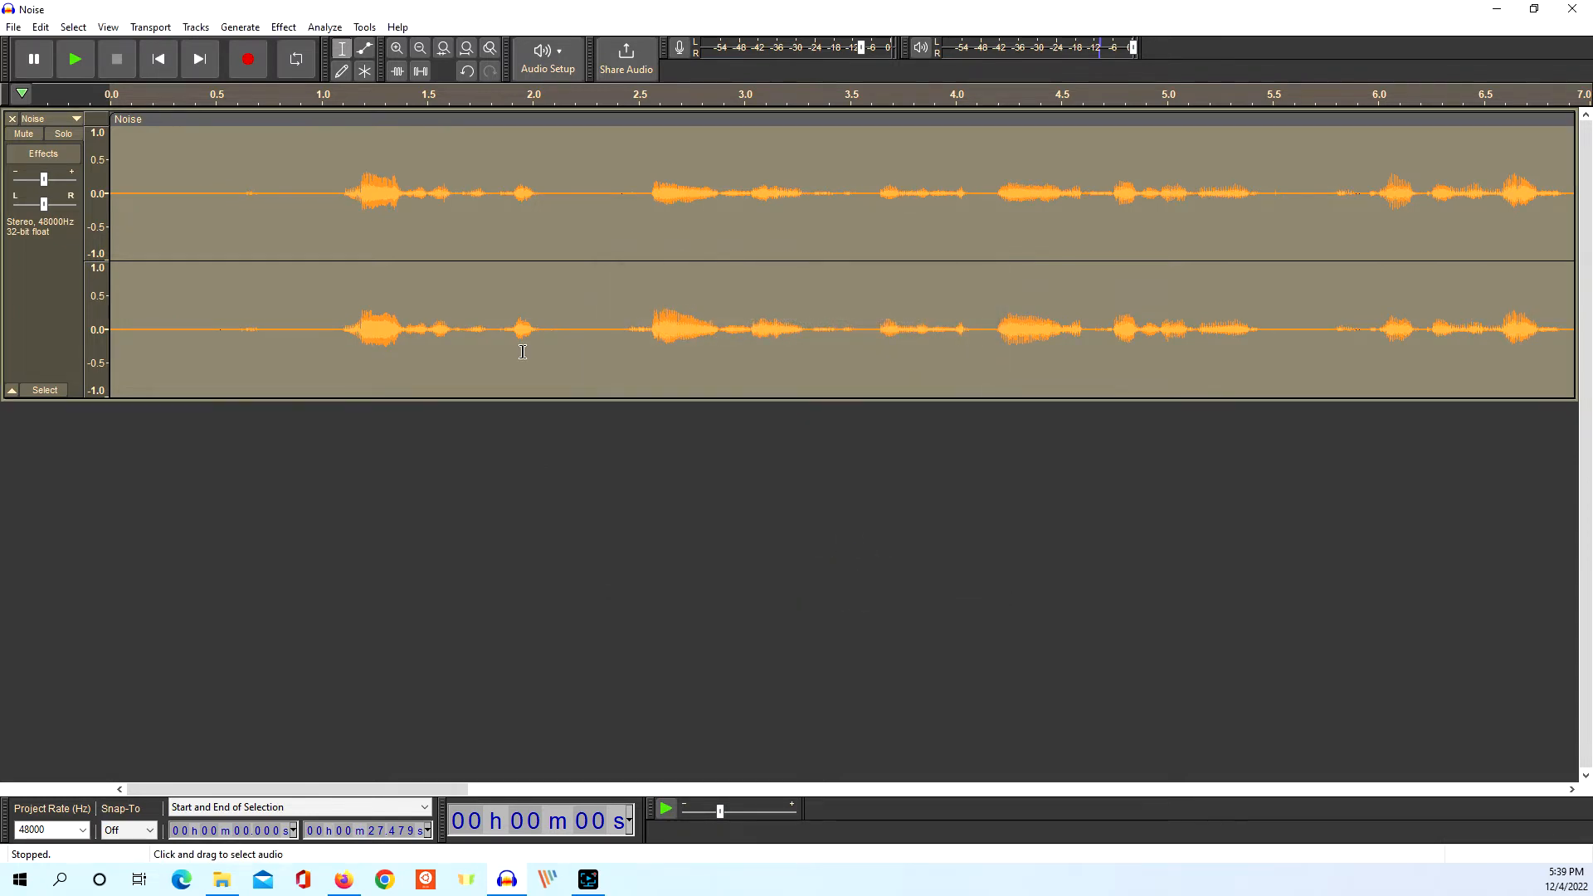
# Clear the track selection and return the cursor to the start of the track.
pyautogui.click(232, 214)
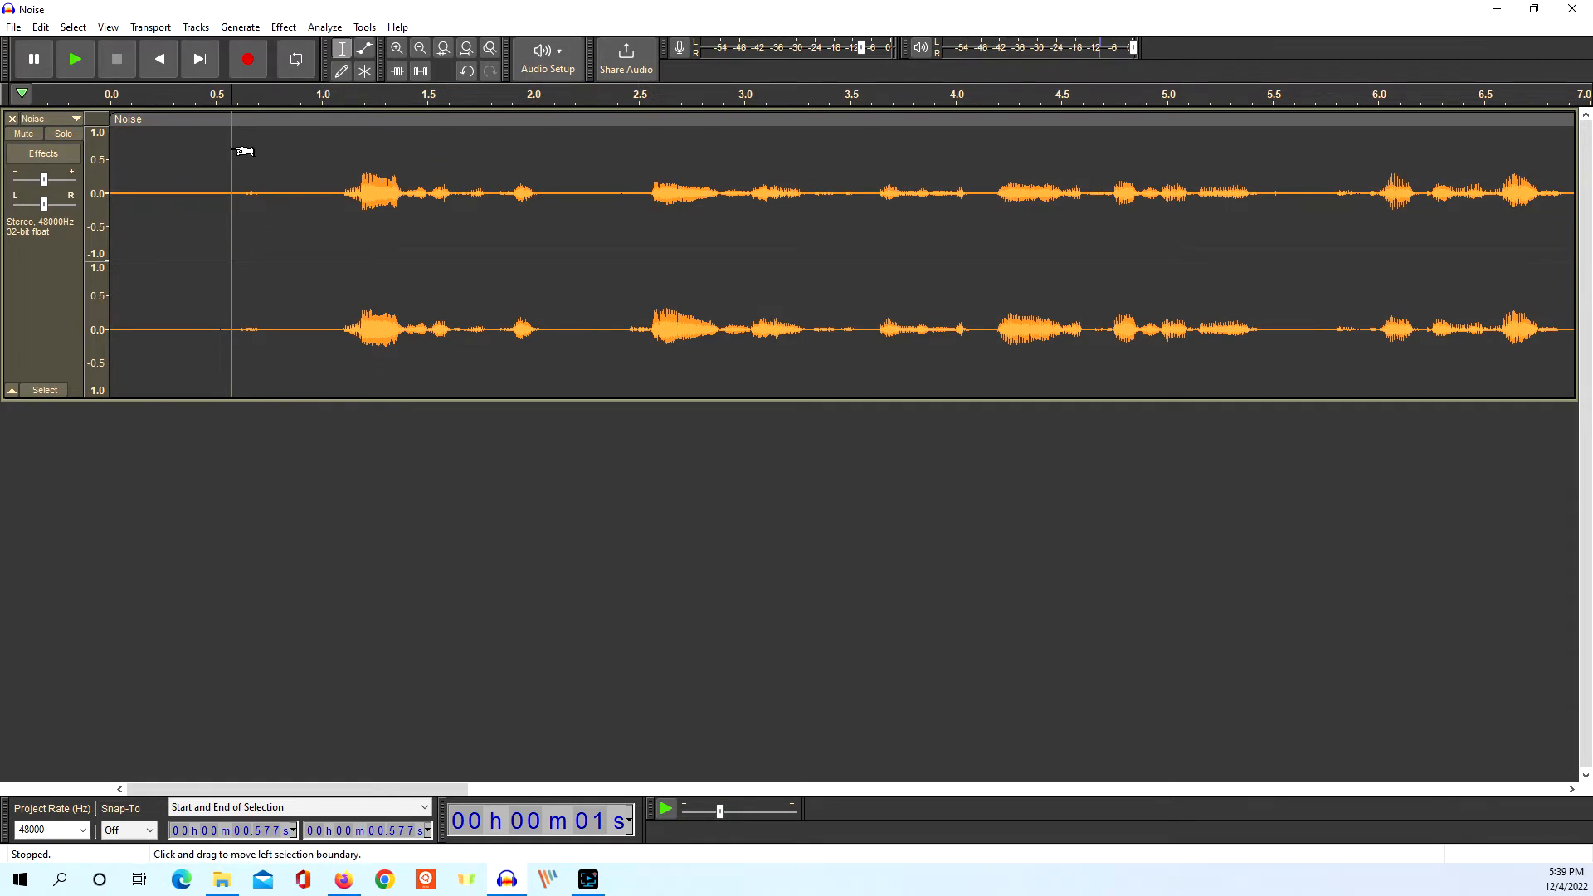
pyautogui.press('Home')
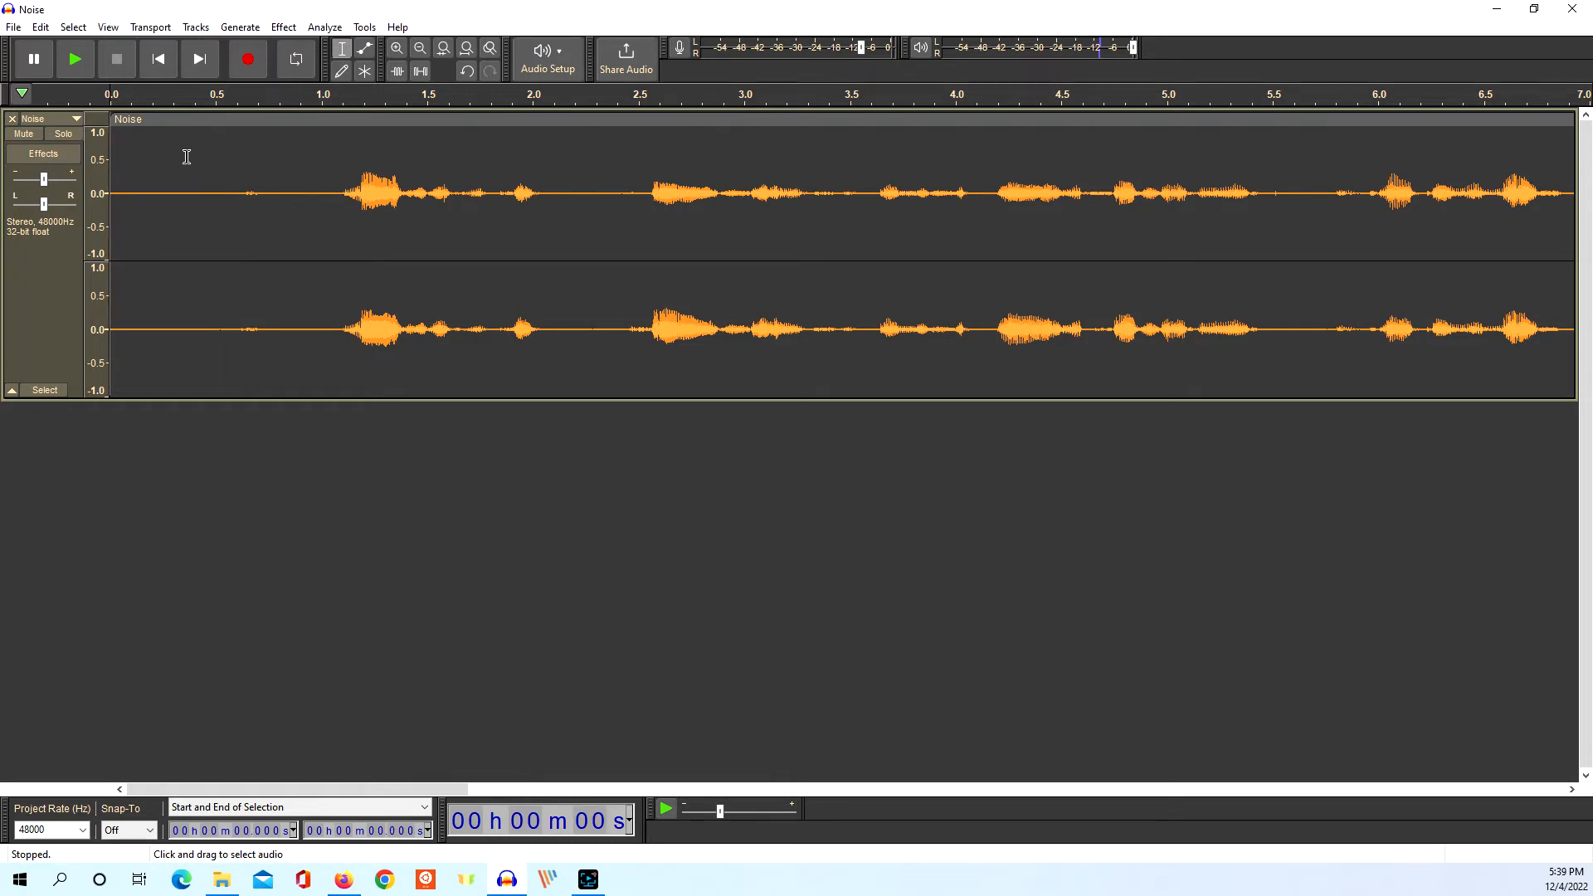
# Play the filtered track from start to end and return the cursor to the beginning.
pyautogui.click(76, 58)
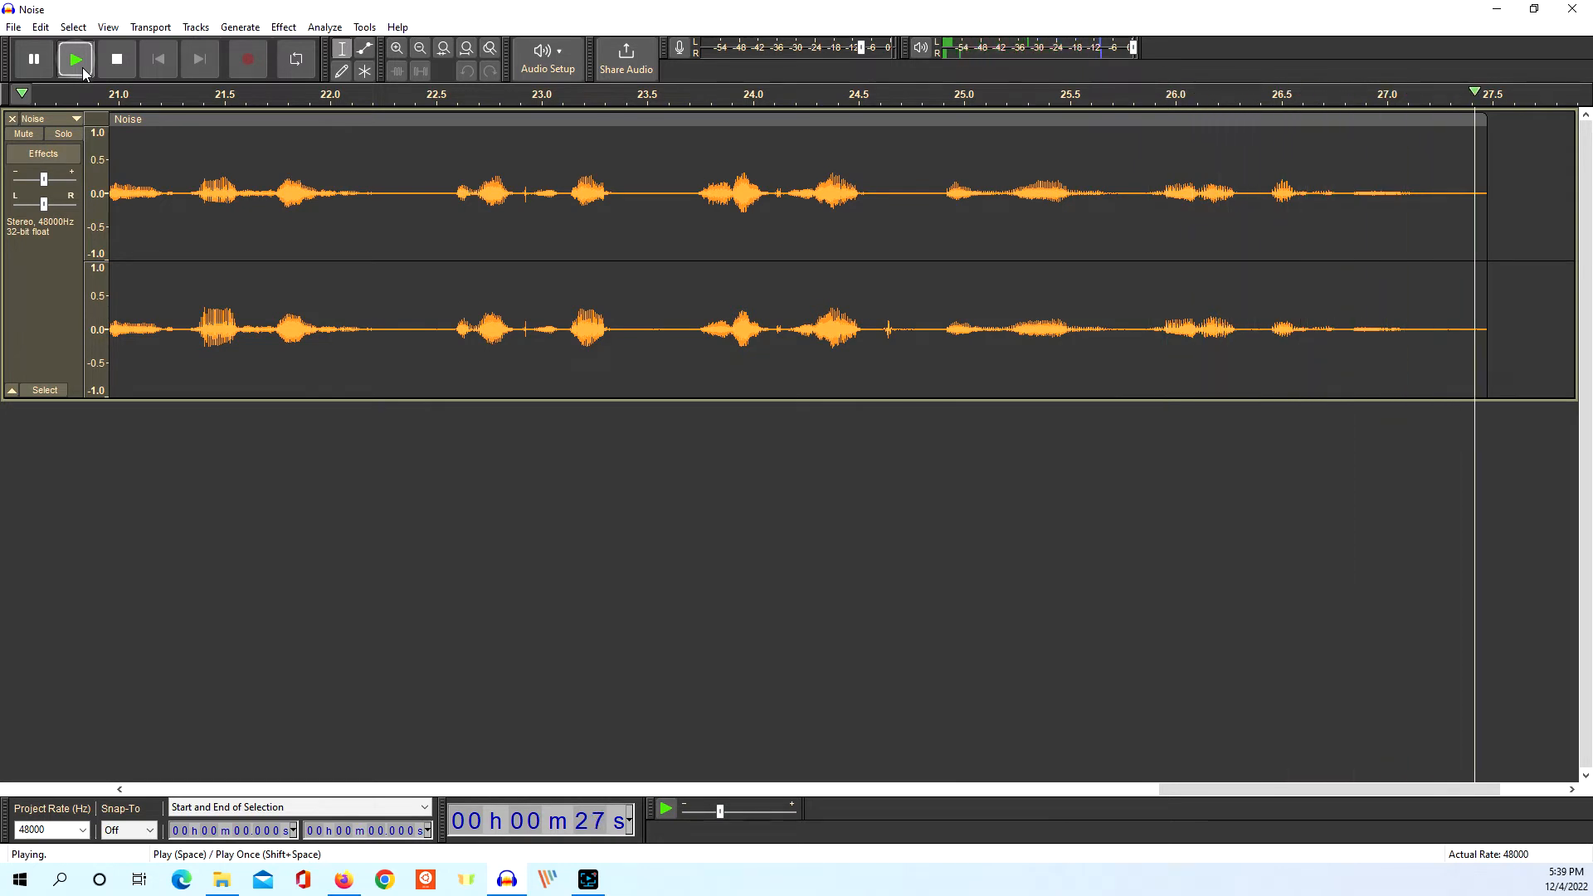
pyautogui.press('Home')
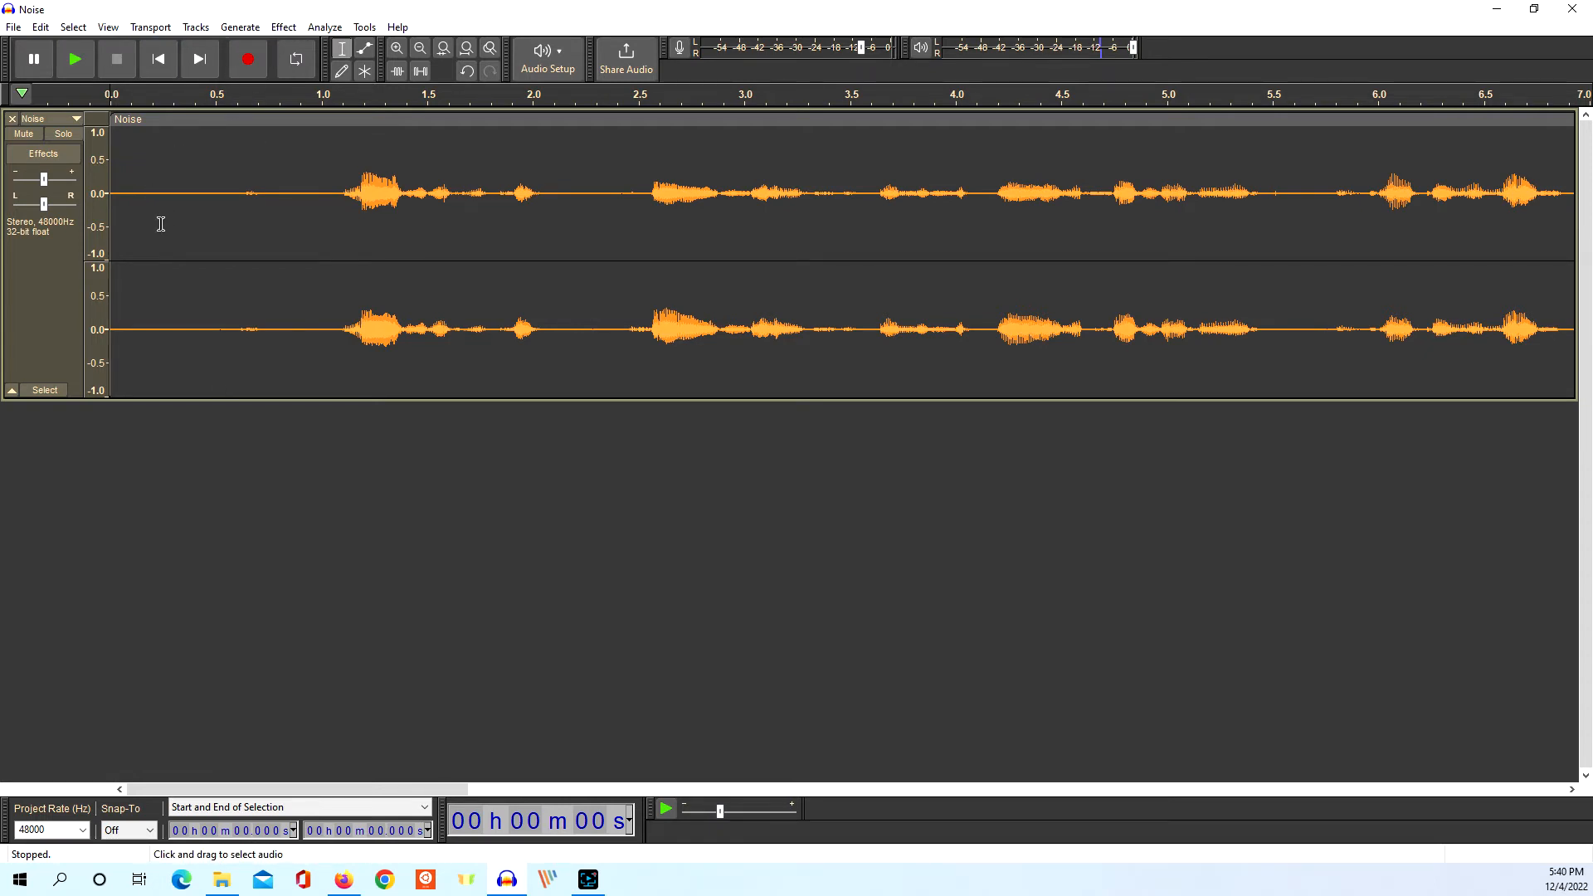
# Try a second Noise Reduction pass of 13 dB on the whole filtered track, preview it, and cancel the effect.
pyautogui.hotkey('ctrl', 'a')
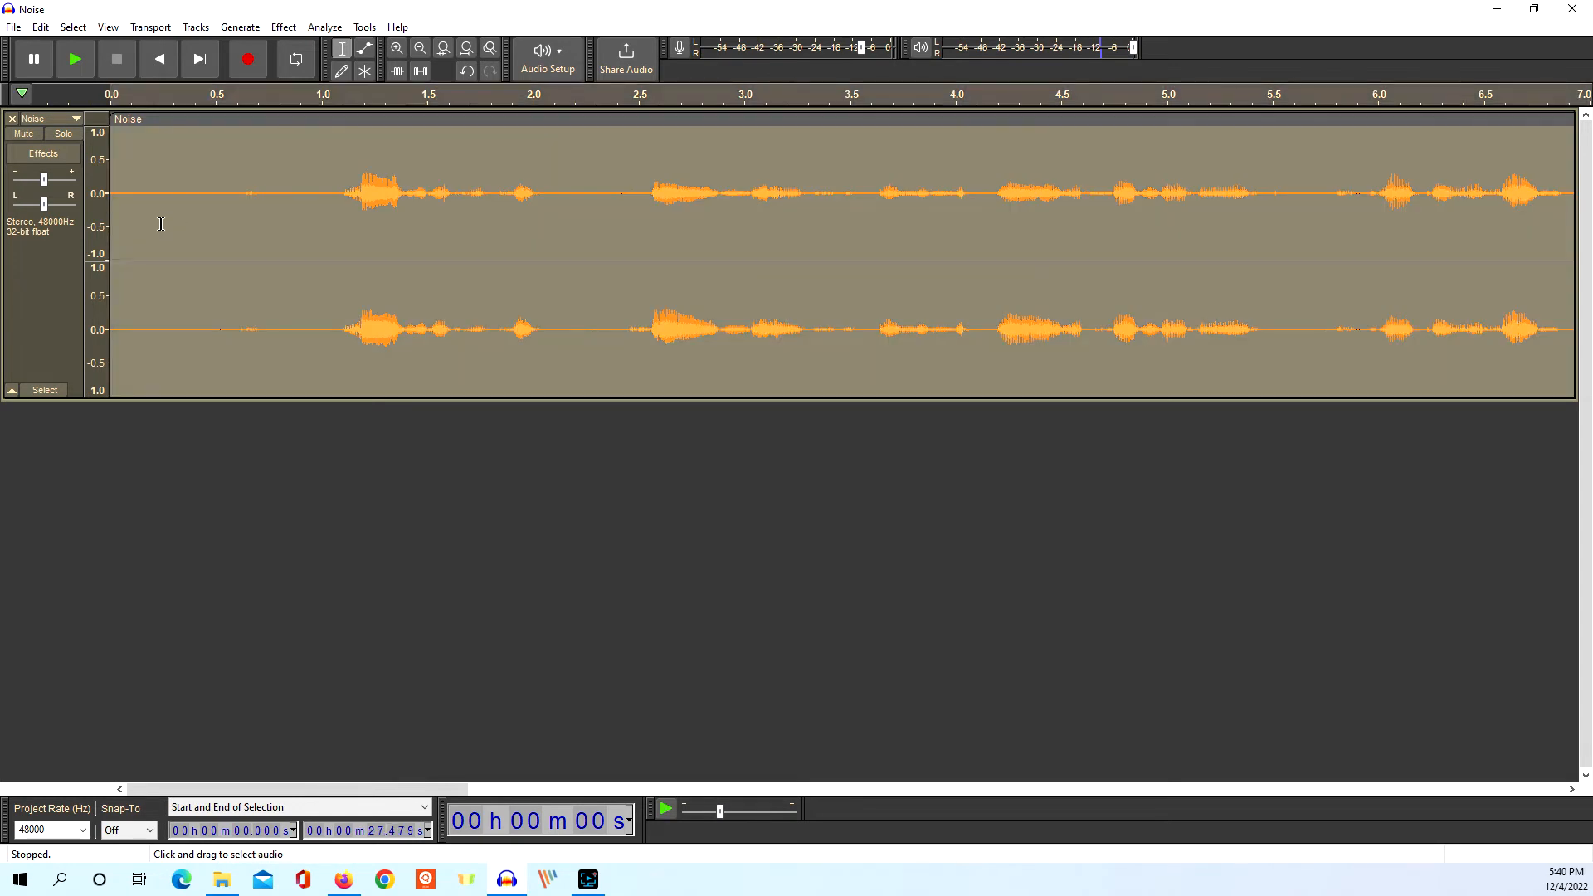
pyautogui.click(284, 27)
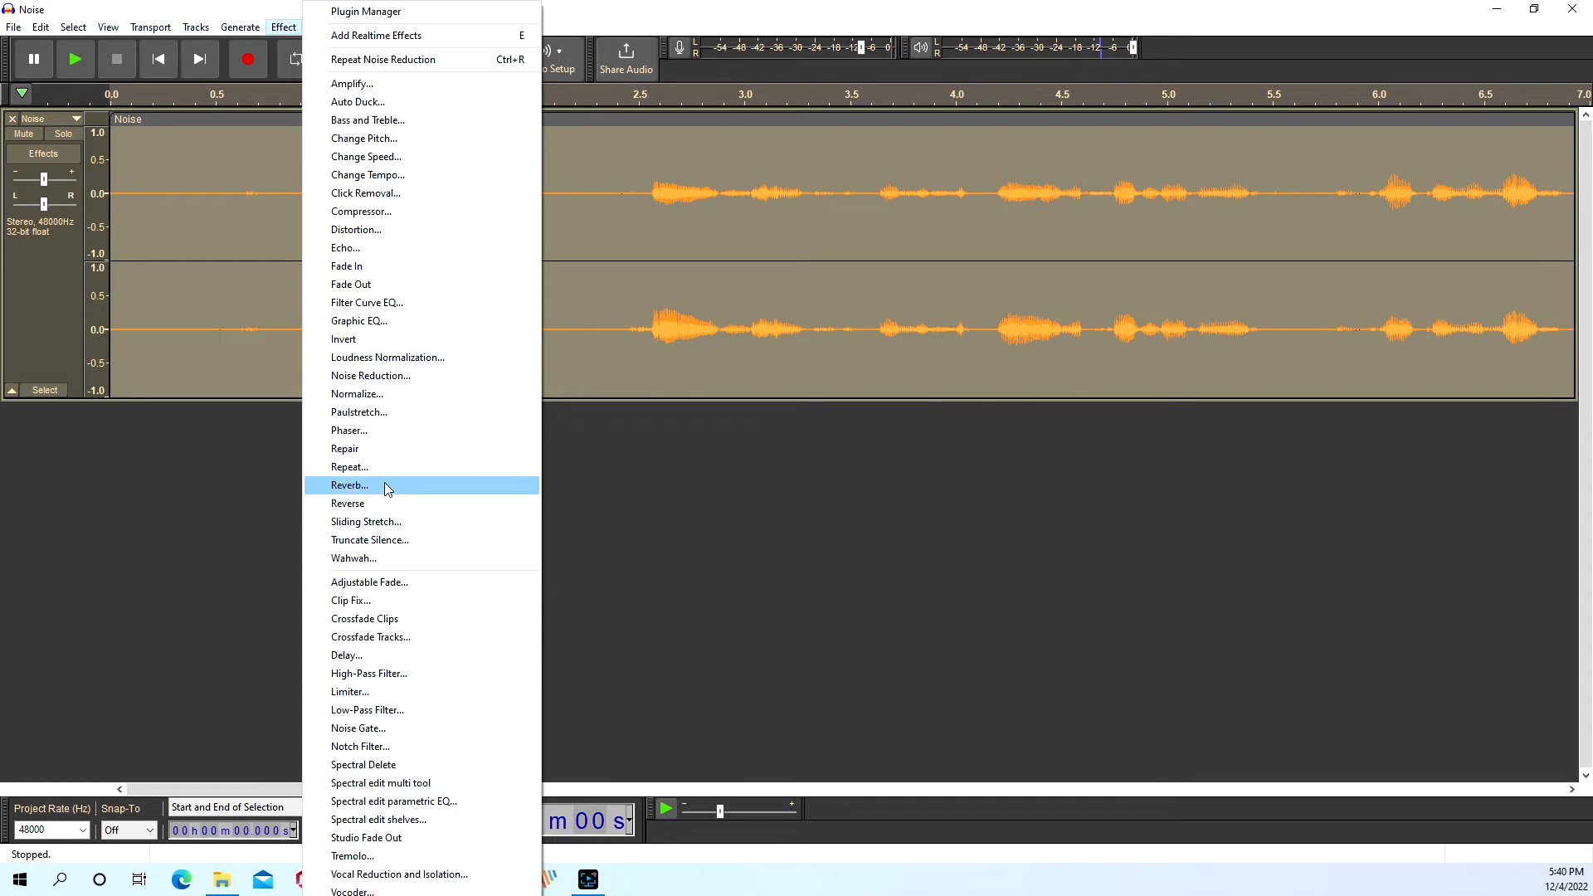
pyautogui.click(404, 378)
pyautogui.doubleClick(784, 455)
pyautogui.write('1')
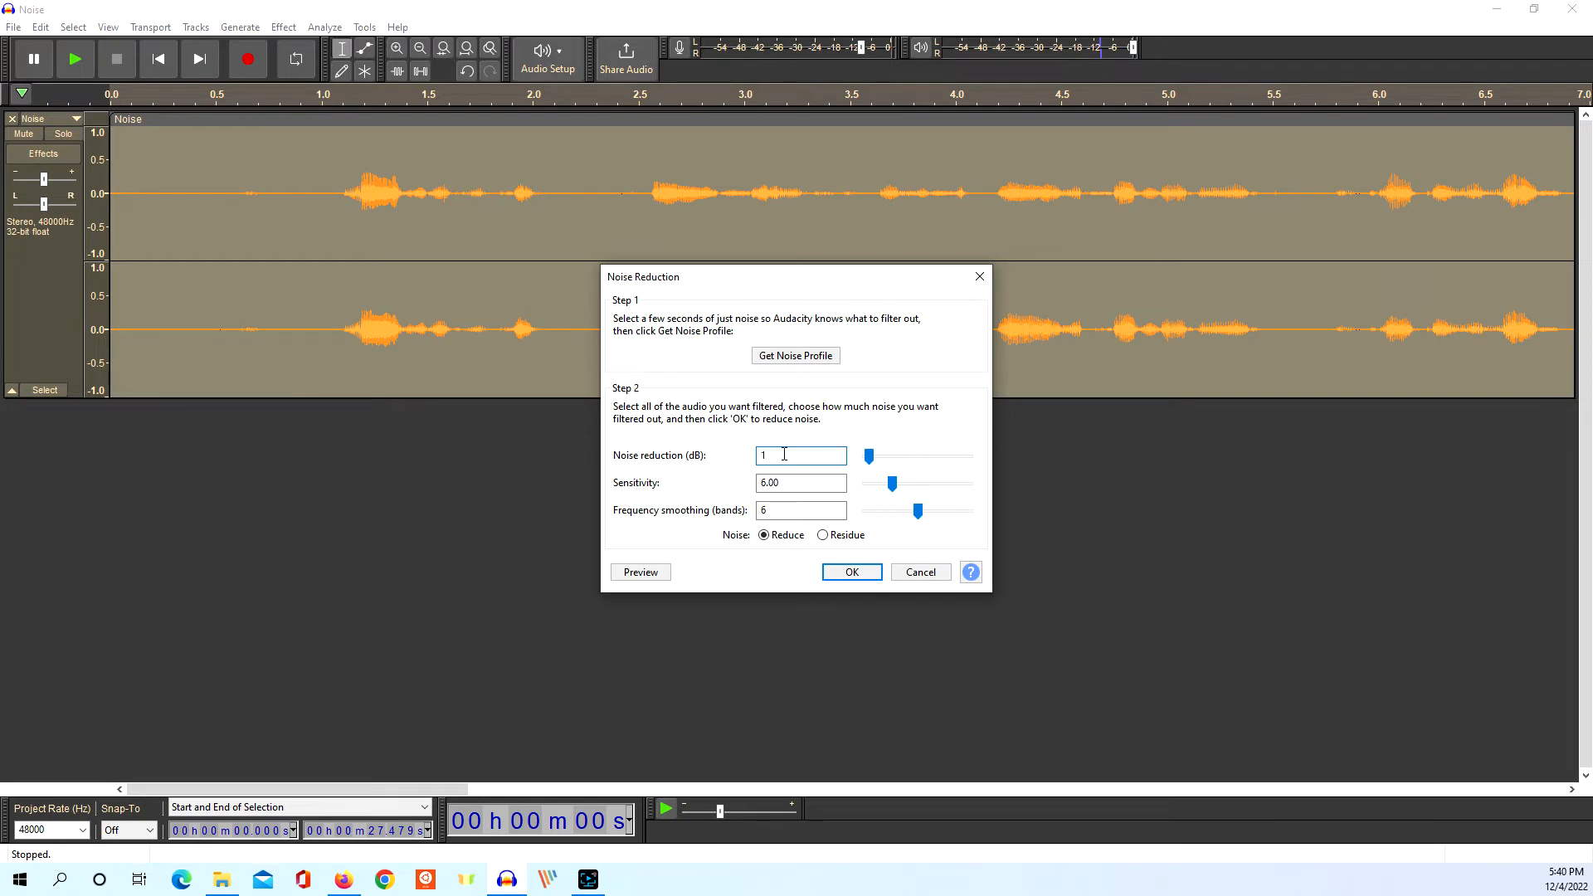
pyautogui.write('3')
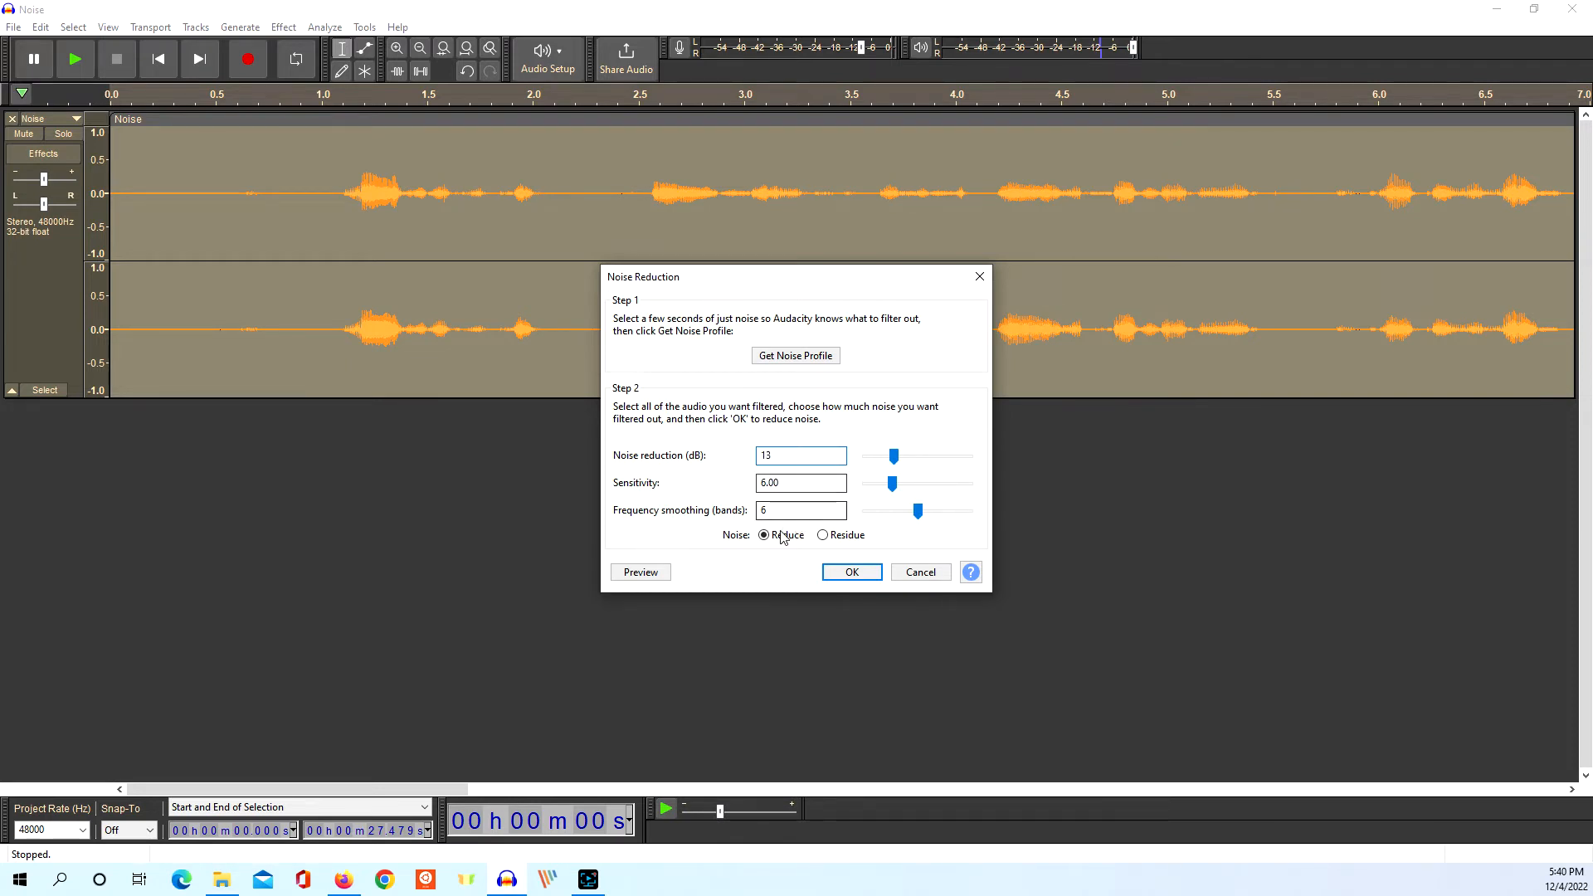
pyautogui.click(640, 574)
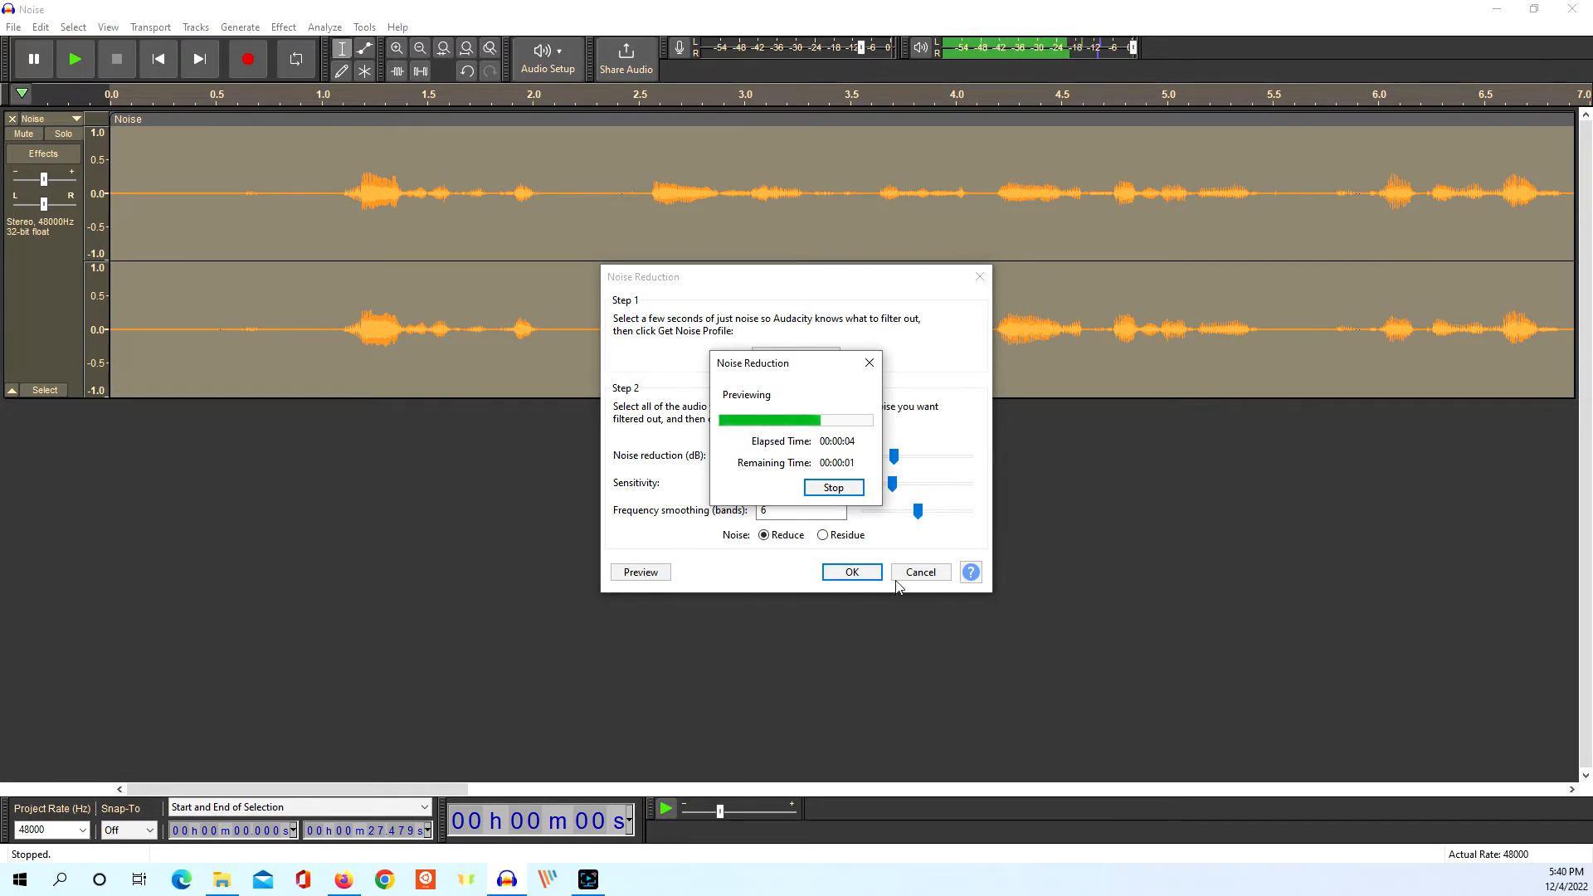
pyautogui.click(842, 489)
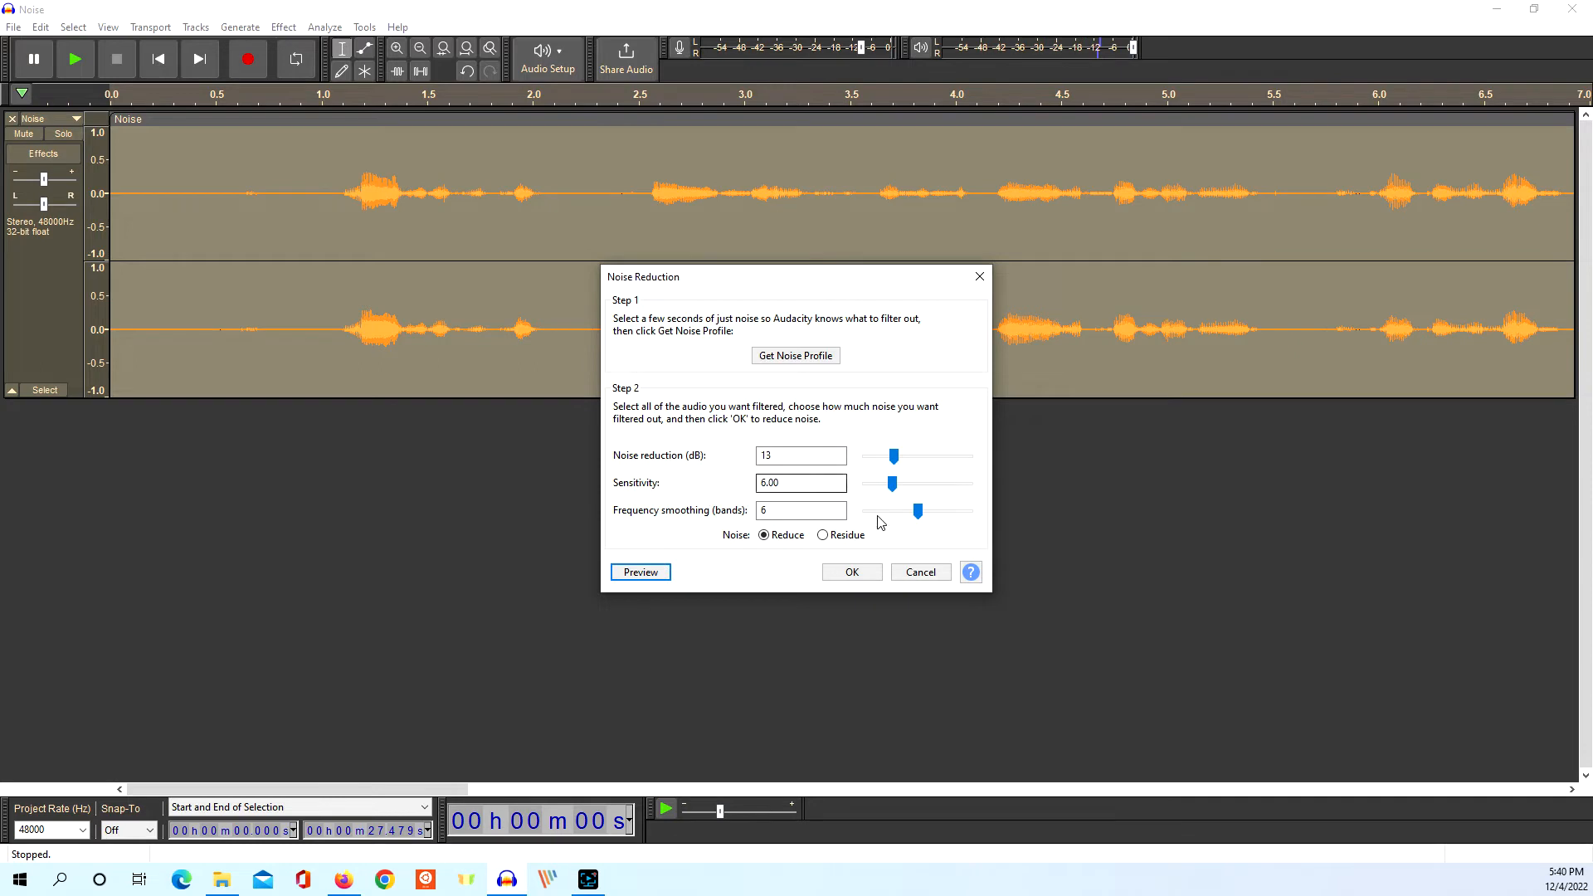
pyautogui.click(922, 574)
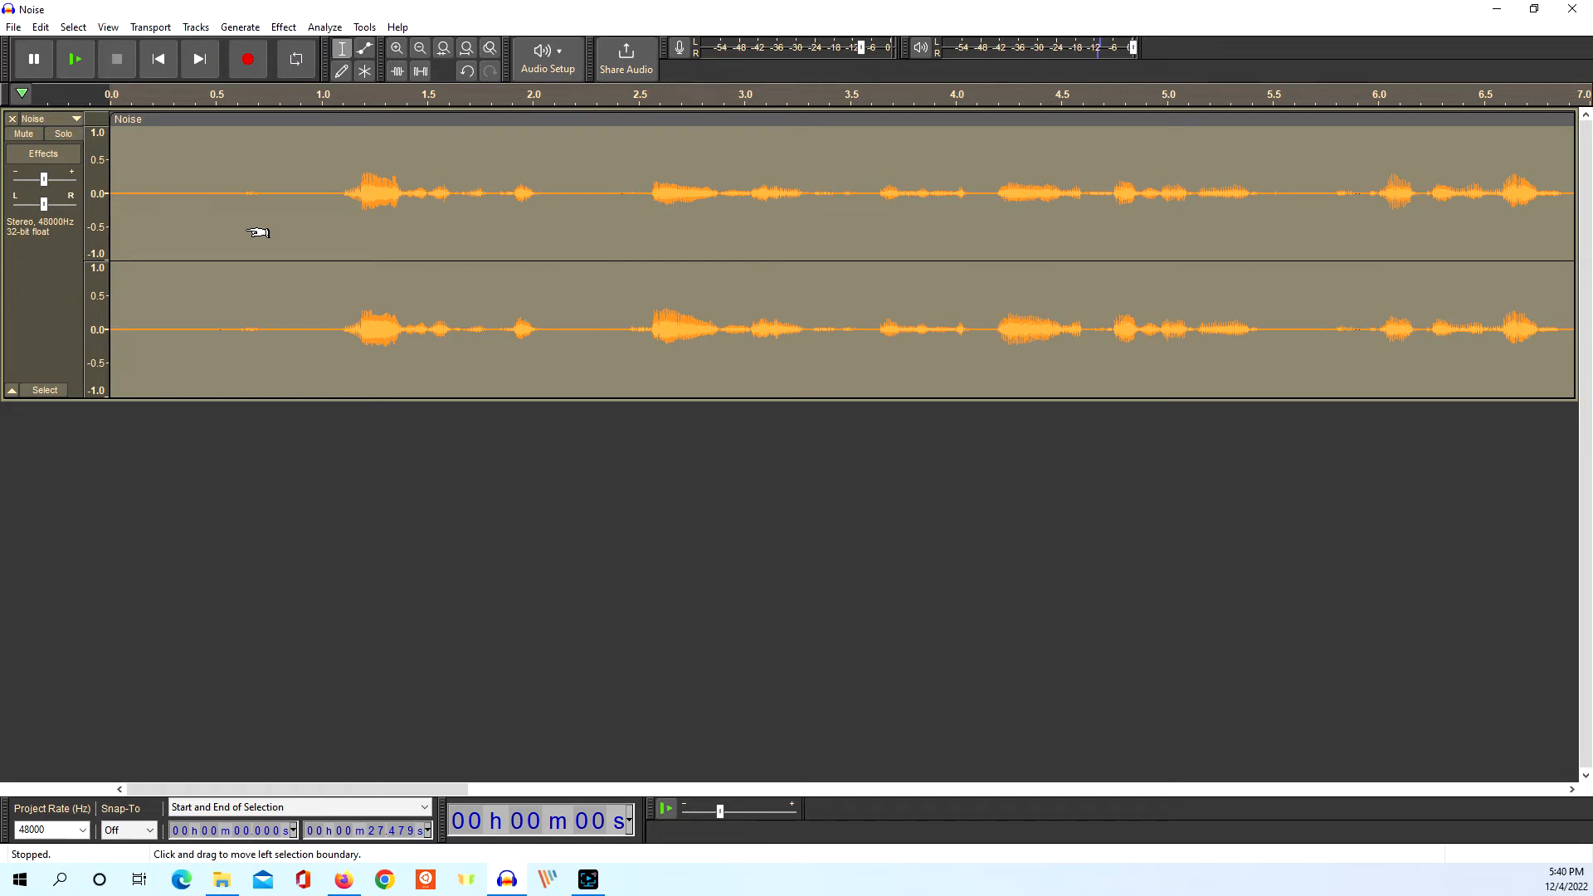
# Undo all edits back to an empty project and reopen the original Noise recording.
pyautogui.hotkey('ctrl', 'z')
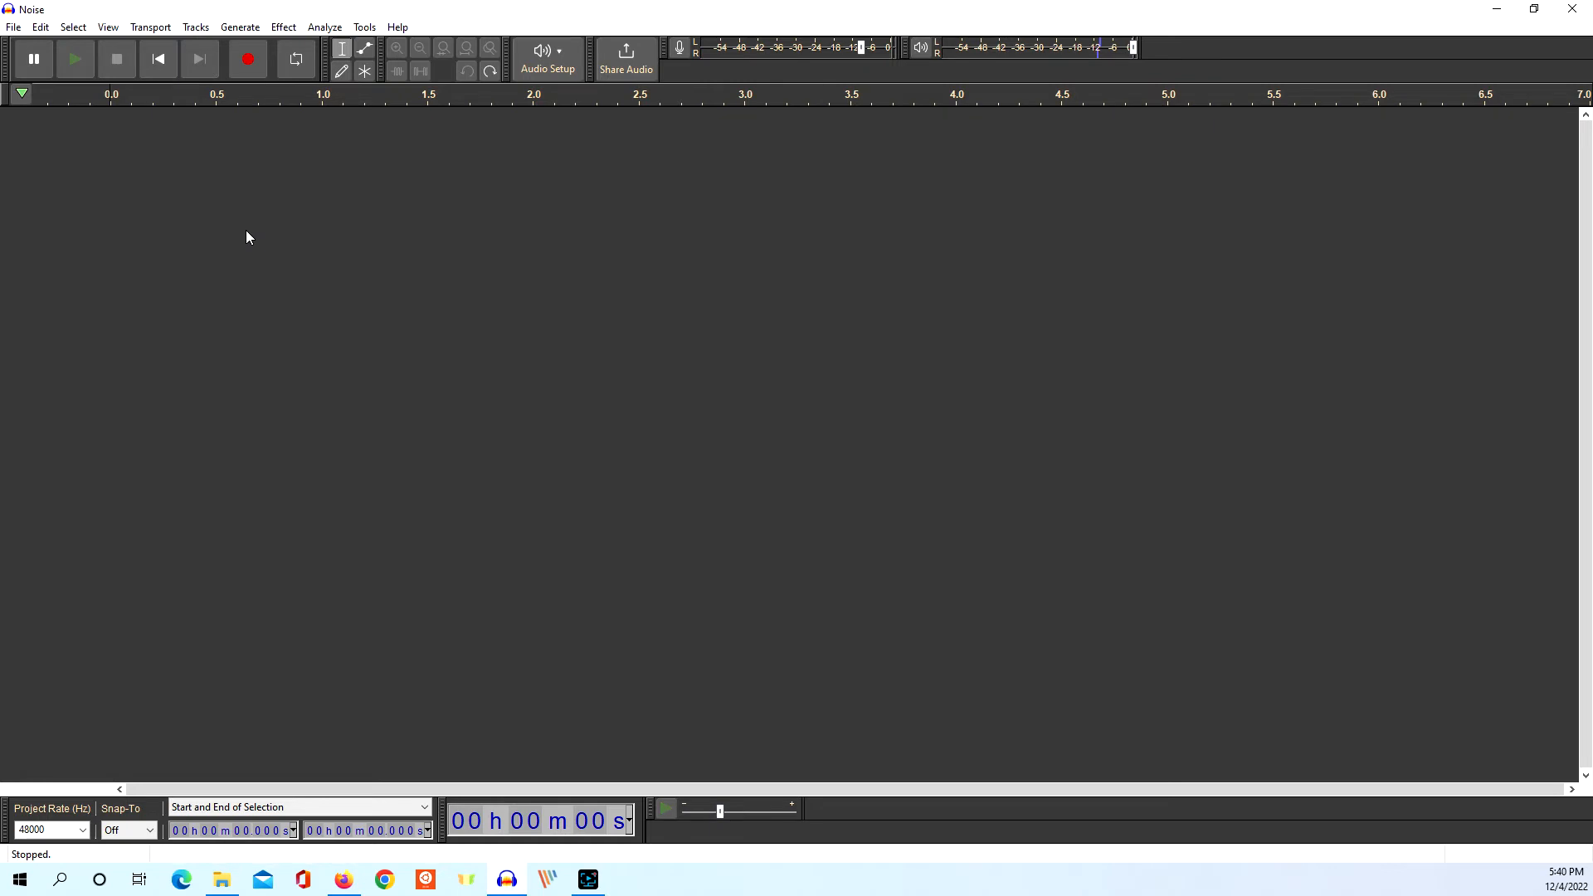
pyautogui.click(15, 29)
pyautogui.click(39, 64)
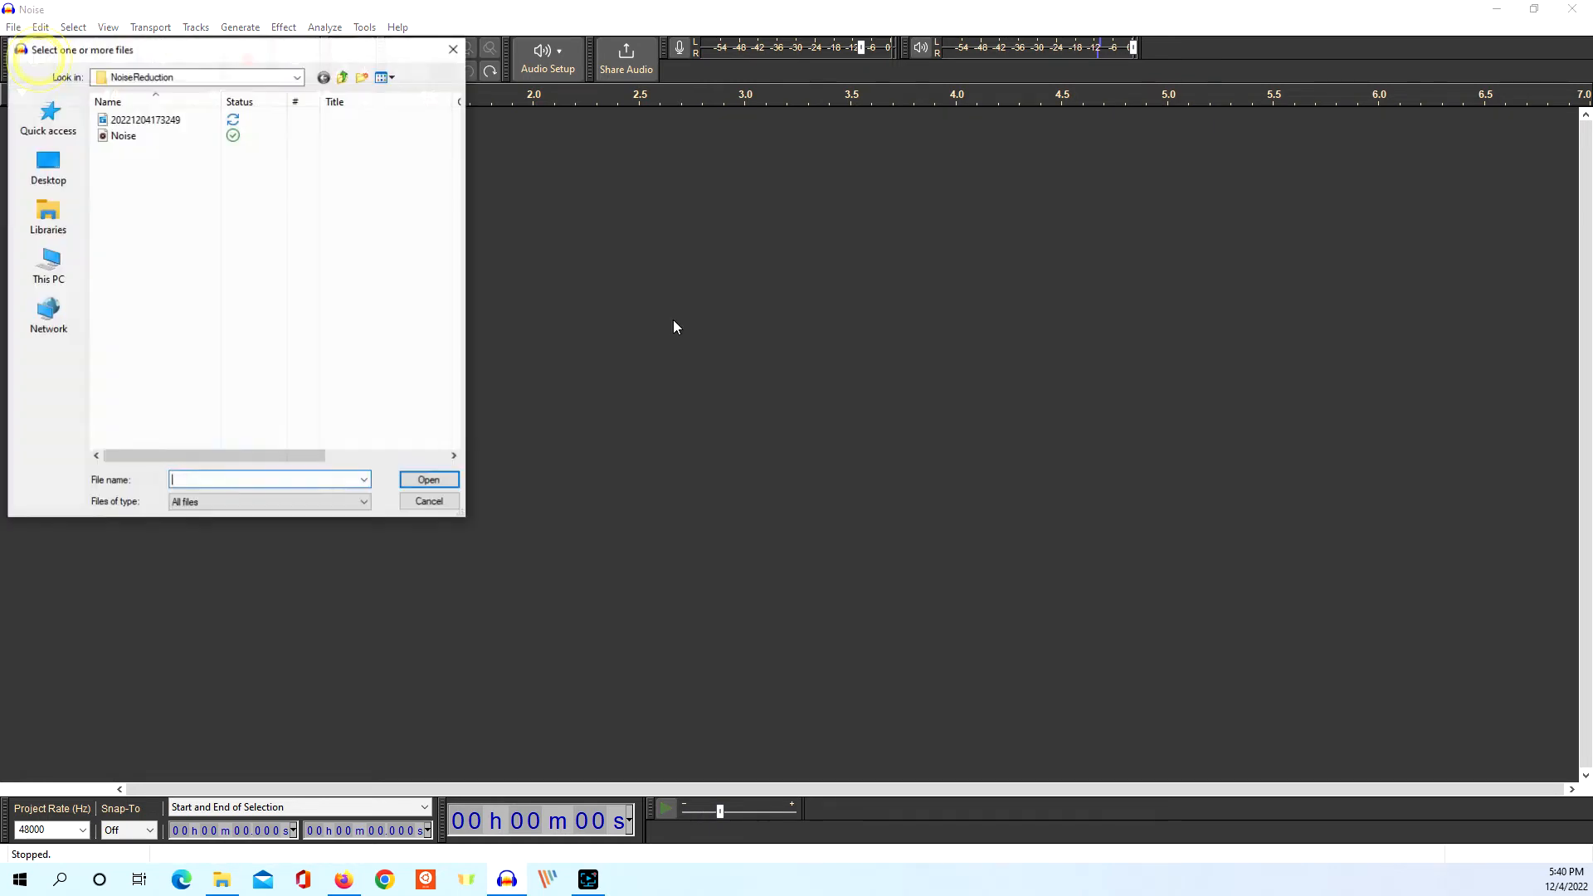
pyautogui.click(118, 137)
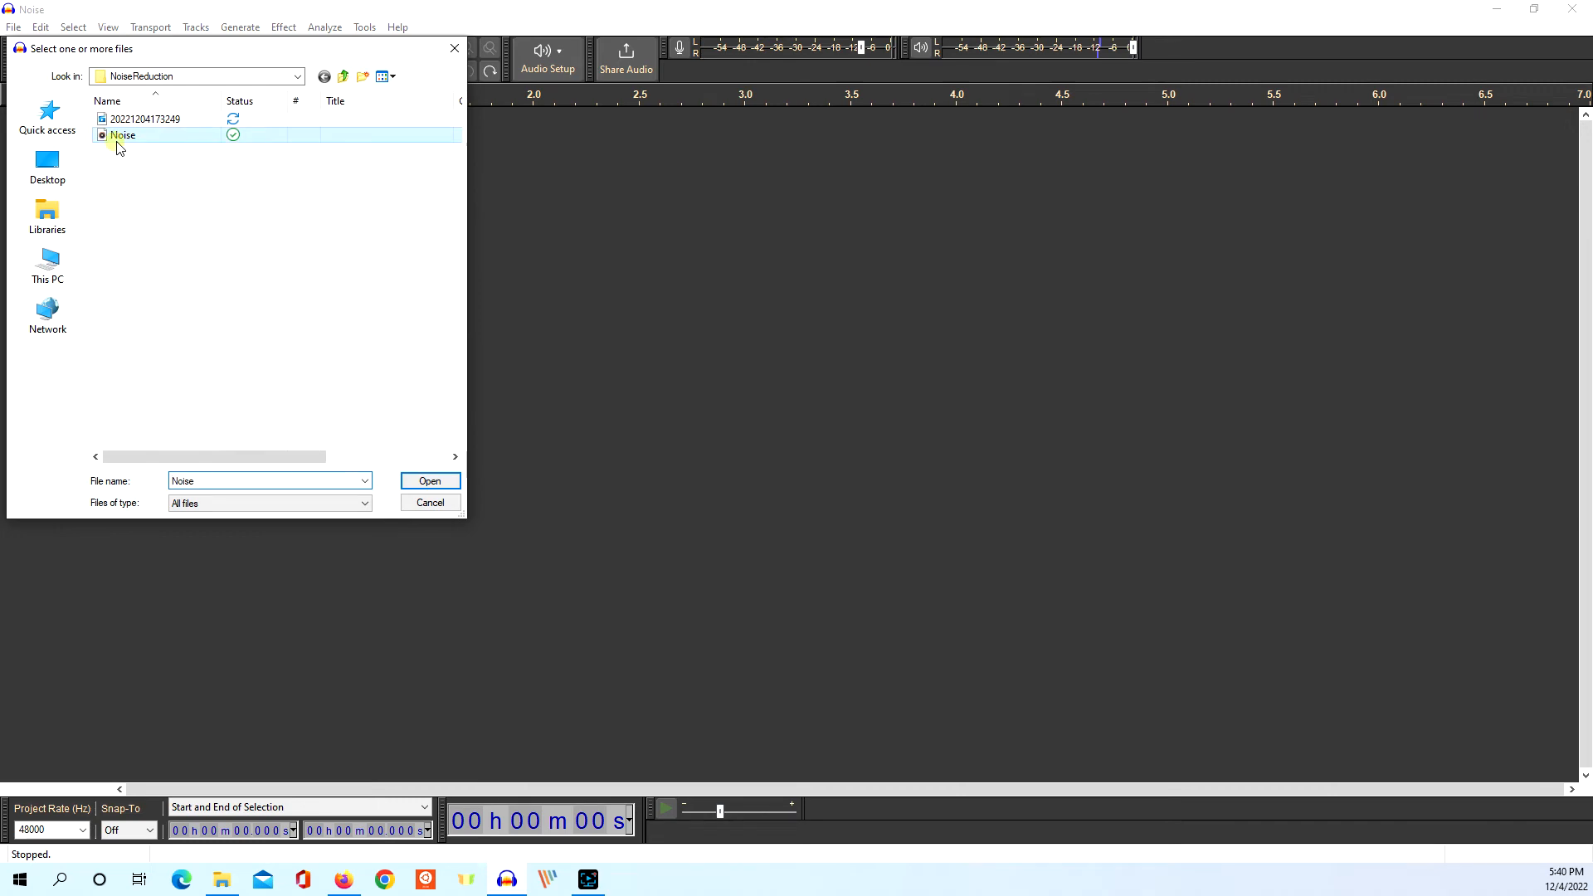
pyautogui.click(430, 502)
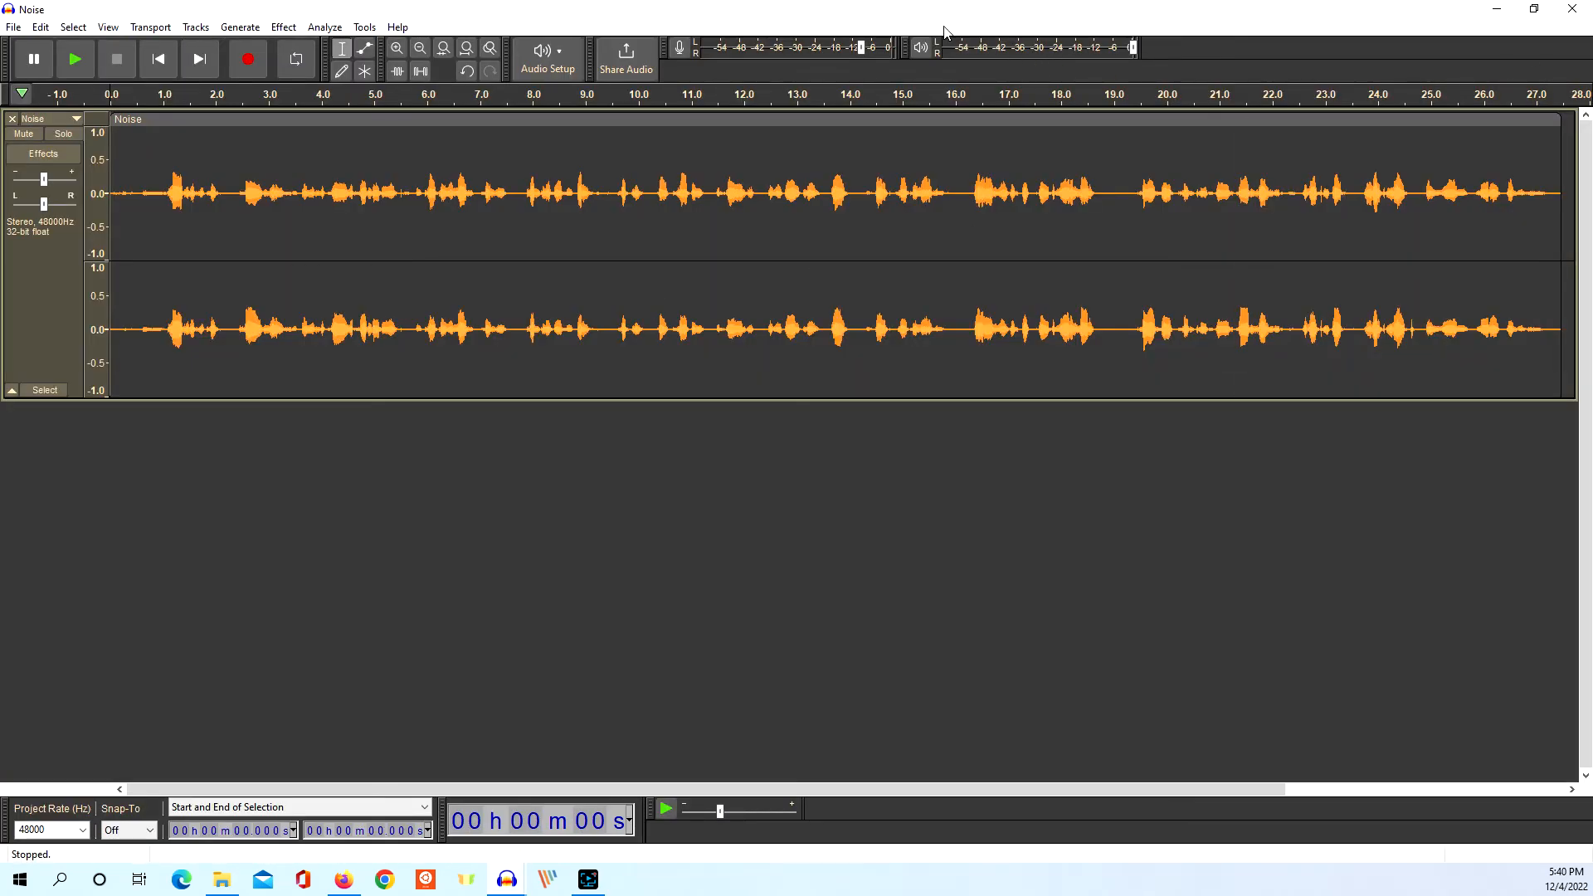
# Close the empty project window and maximize the window holding the reopened Noise recording.
pyautogui.moveTo(935, 12); pyautogui.dragTo(1142, 131)
pyautogui.moveTo(1399, 10); pyautogui.dragTo(1309, 39)
pyautogui.click(1487, 42)
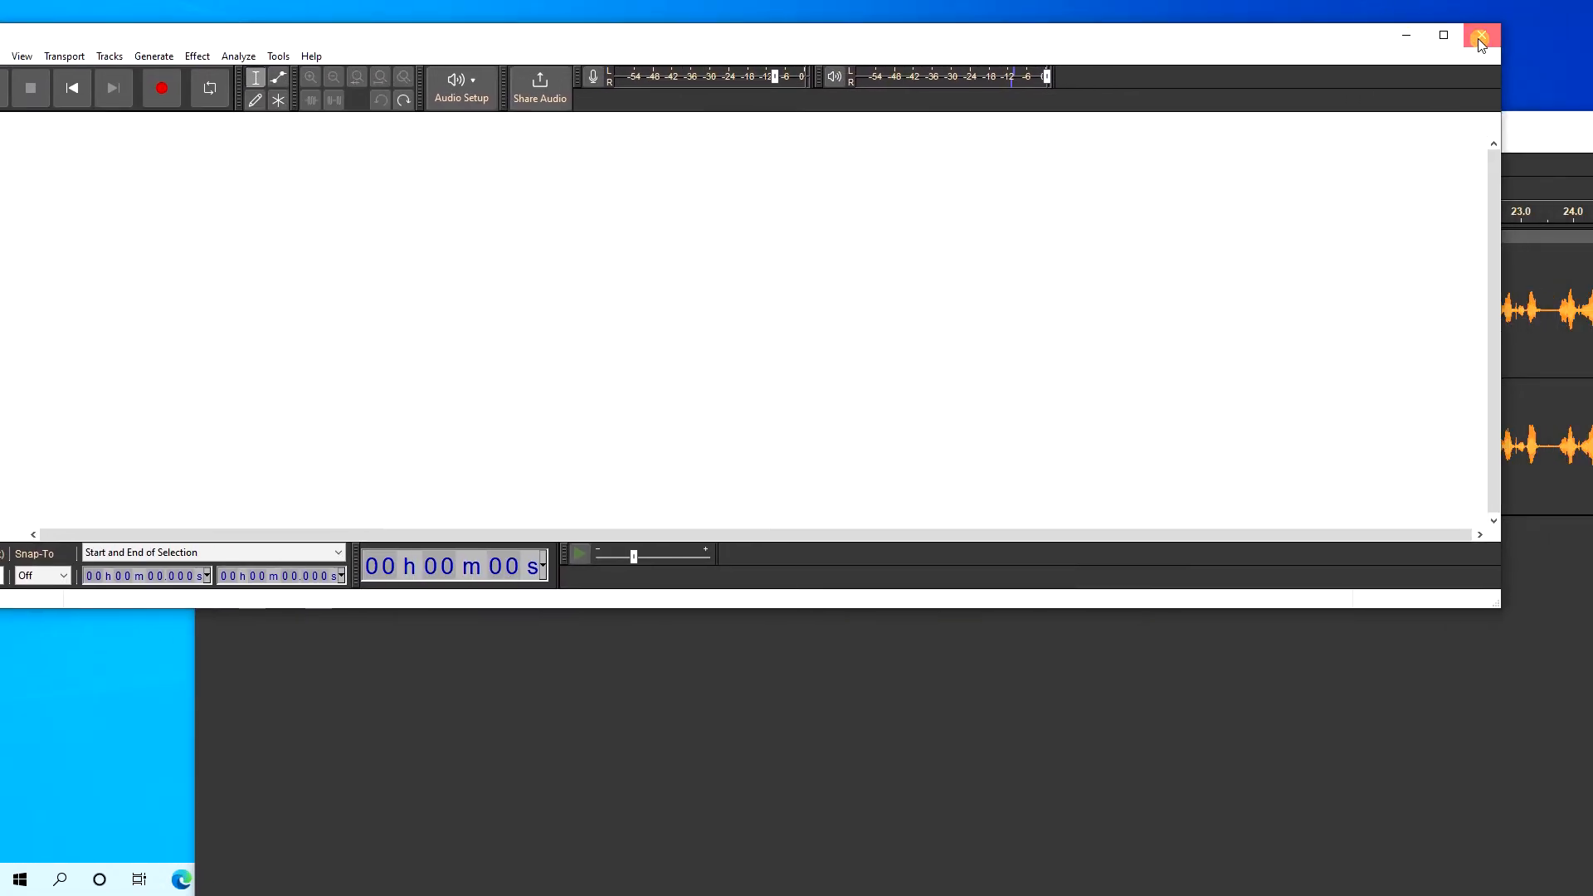
pyautogui.doubleClick(1099, 137)
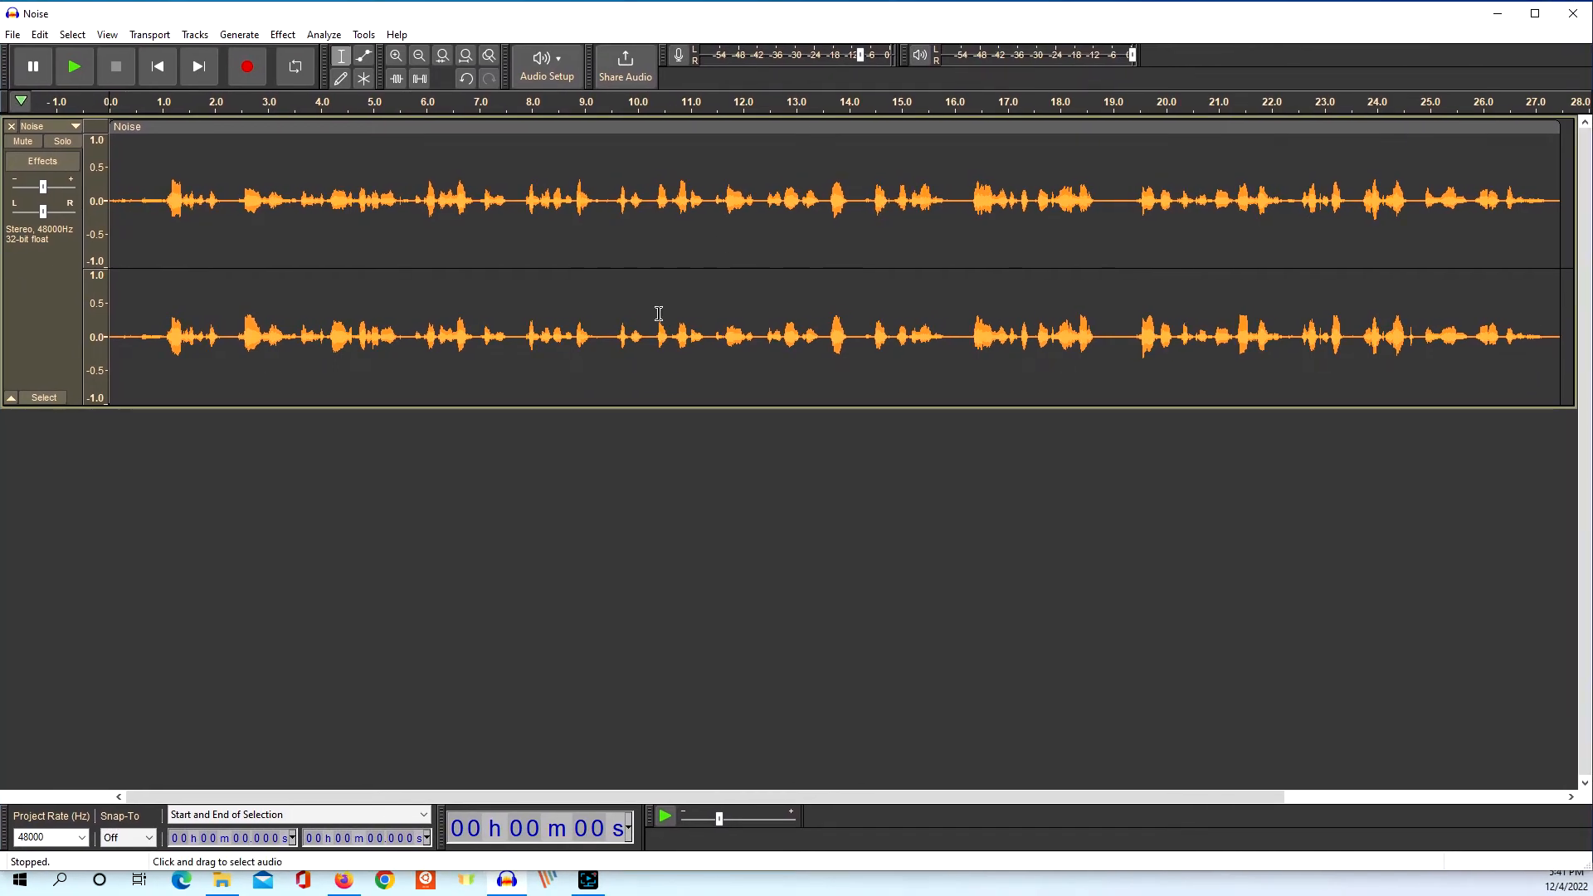
# Select the speech-free section from about 0.035 s to 0.393 s near the track's start and play it.
pyautogui.scroll(2, 535, 321)
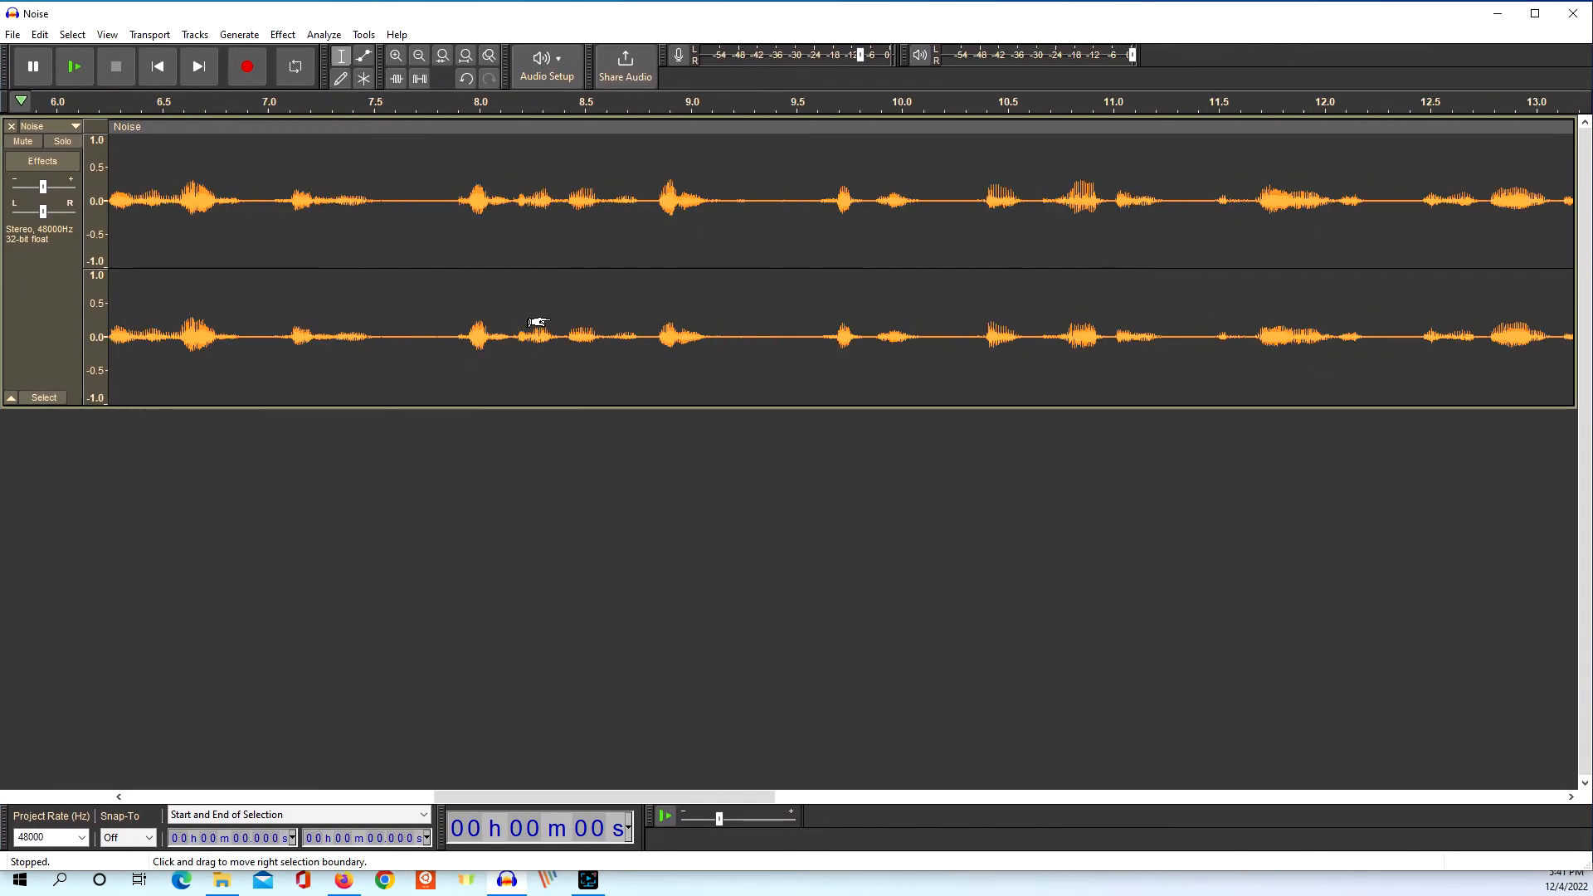
pyautogui.moveTo(728, 796); pyautogui.dragTo(358, 794)
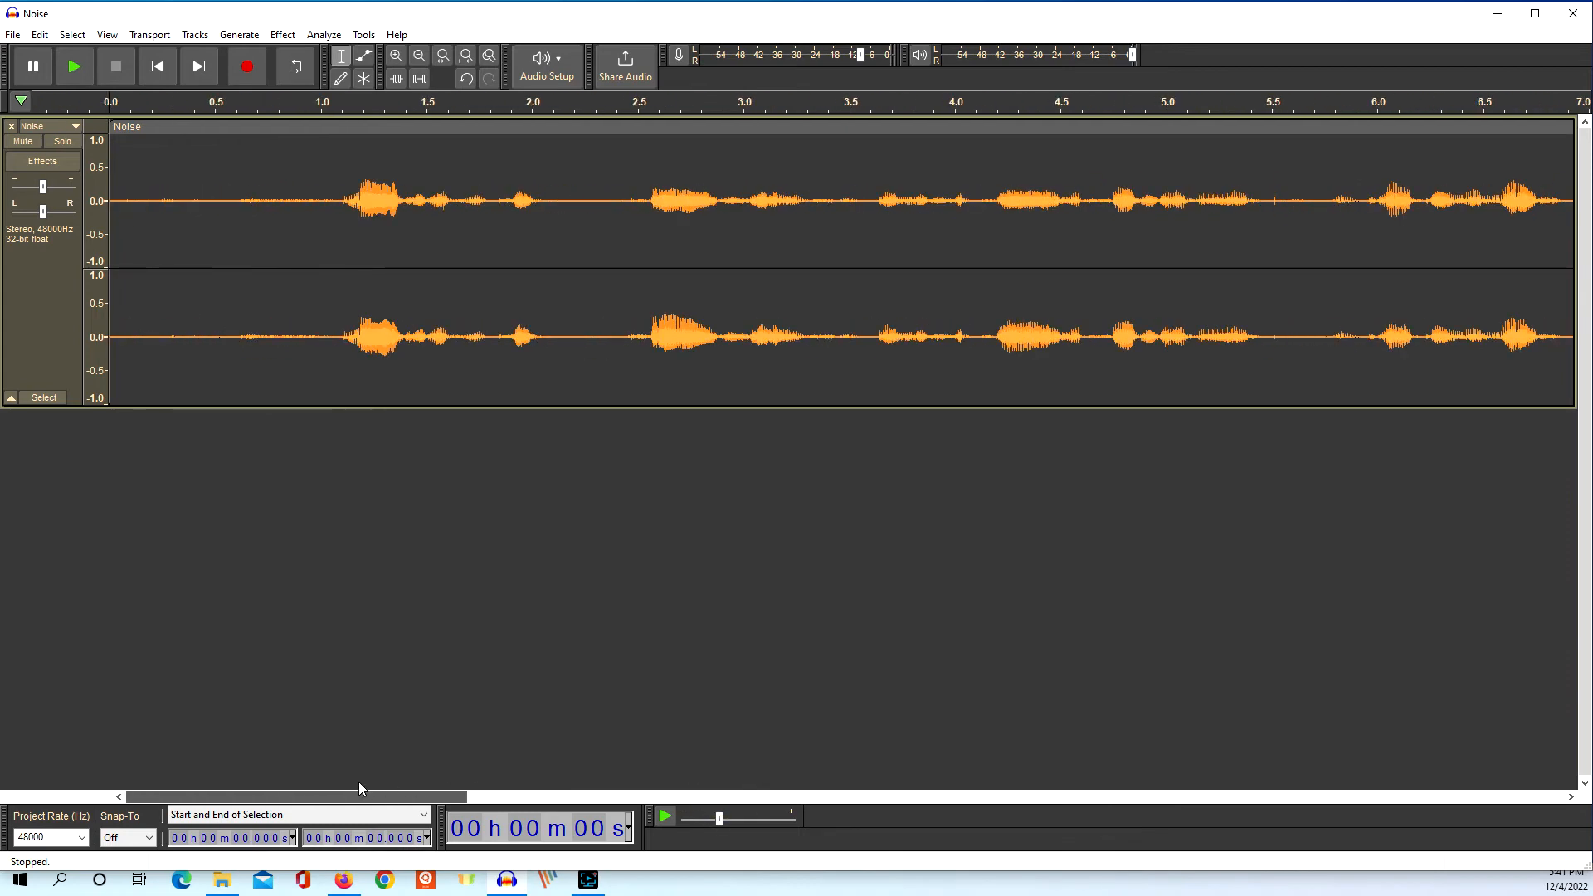
pyautogui.moveTo(118, 201); pyautogui.dragTo(192, 201)
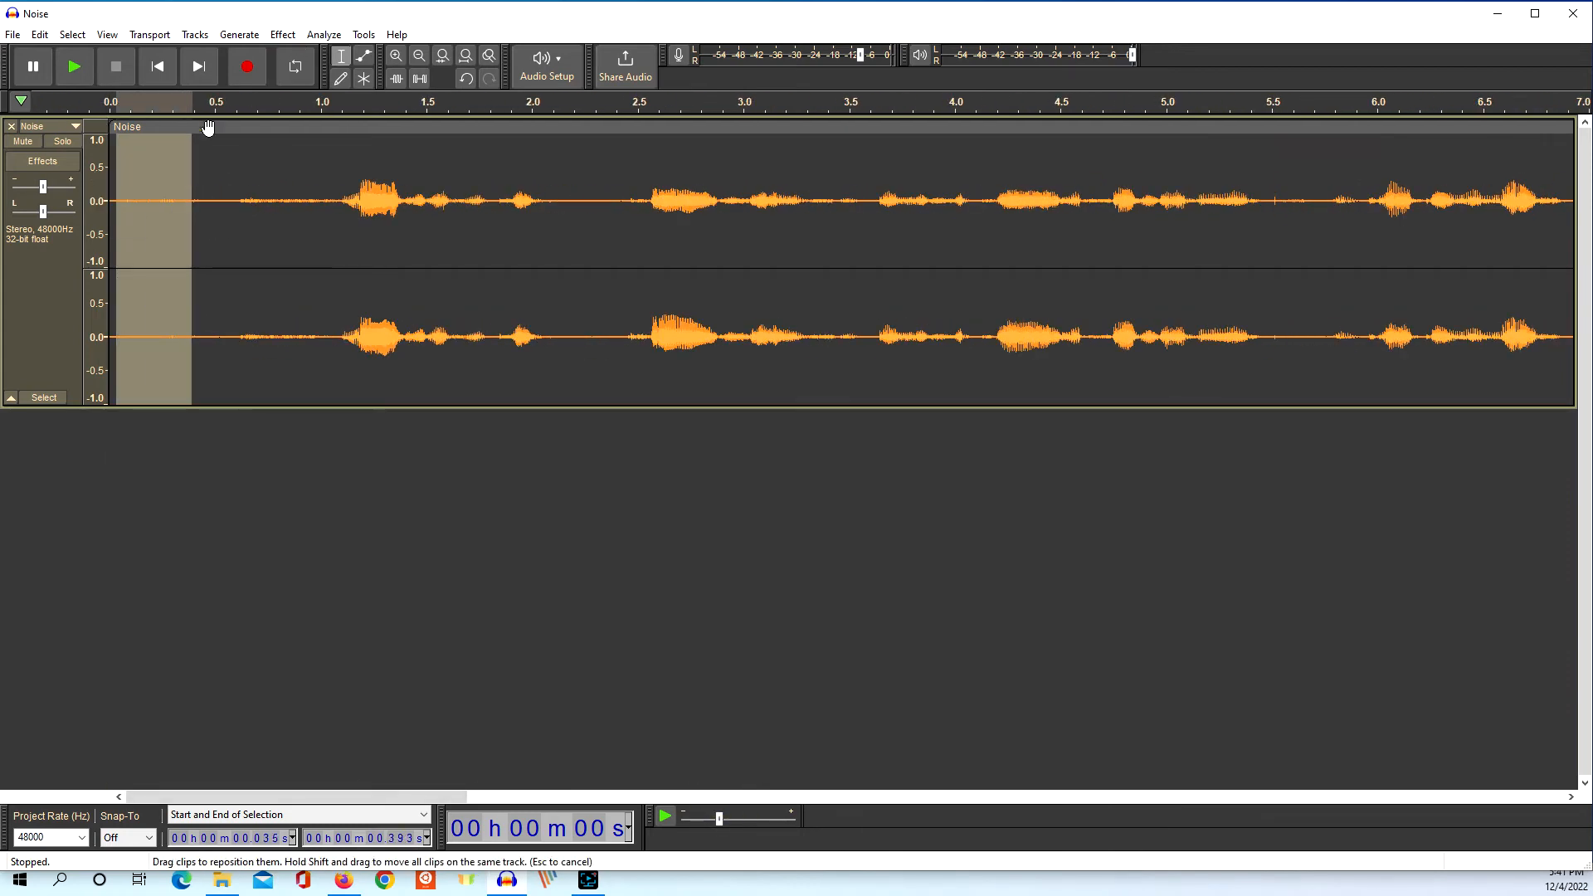
pyautogui.click(71, 68)
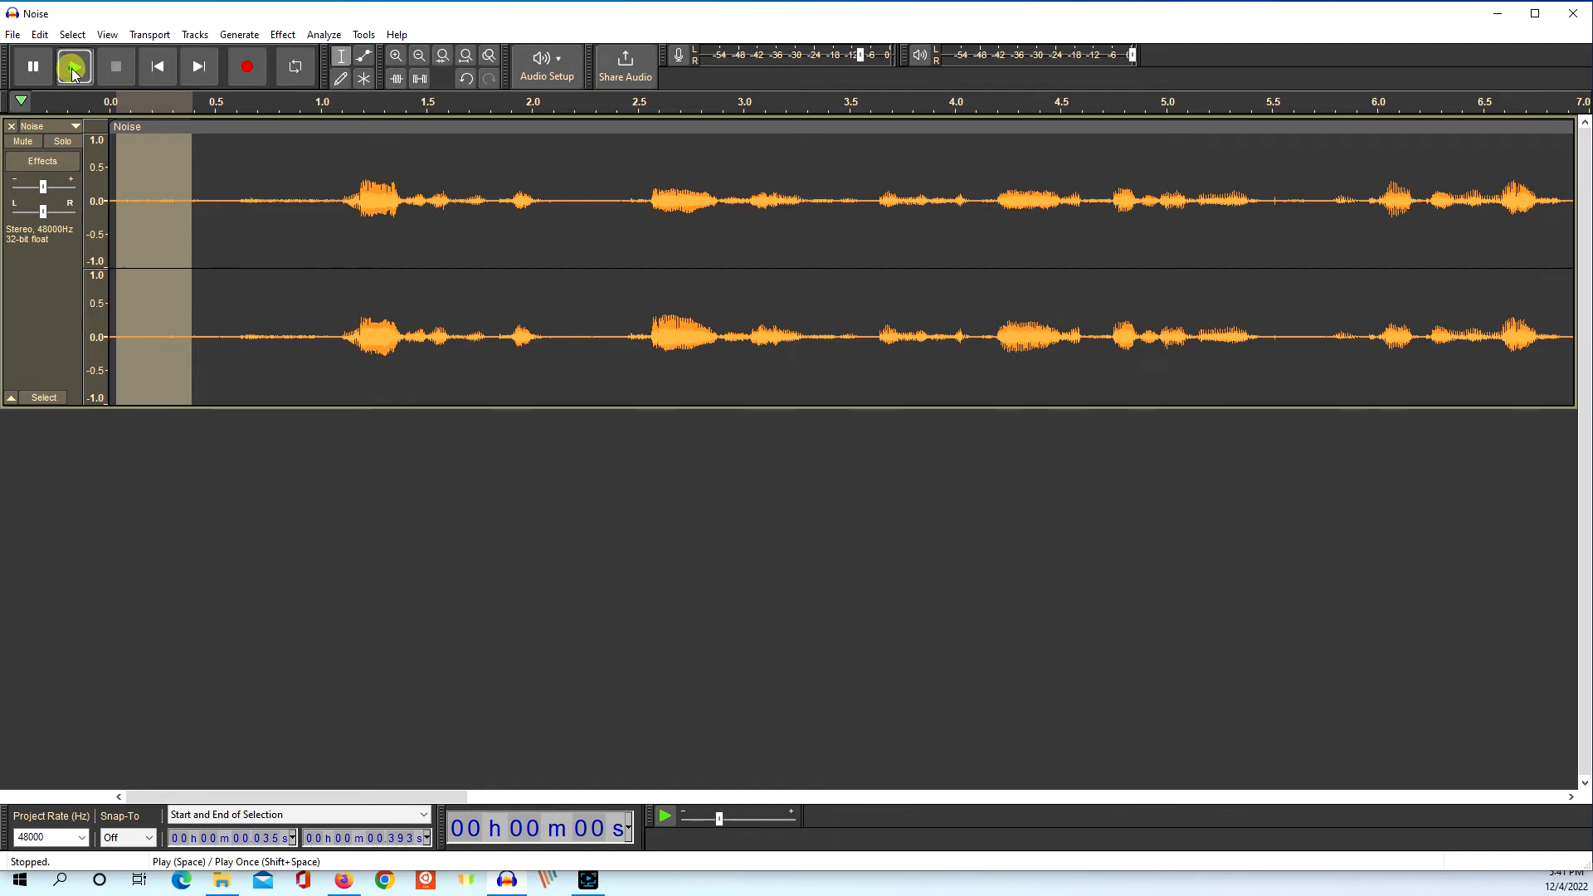
# Capture a noise profile from the selected speech-free section with Noise Reduction.
pyautogui.click(291, 36)
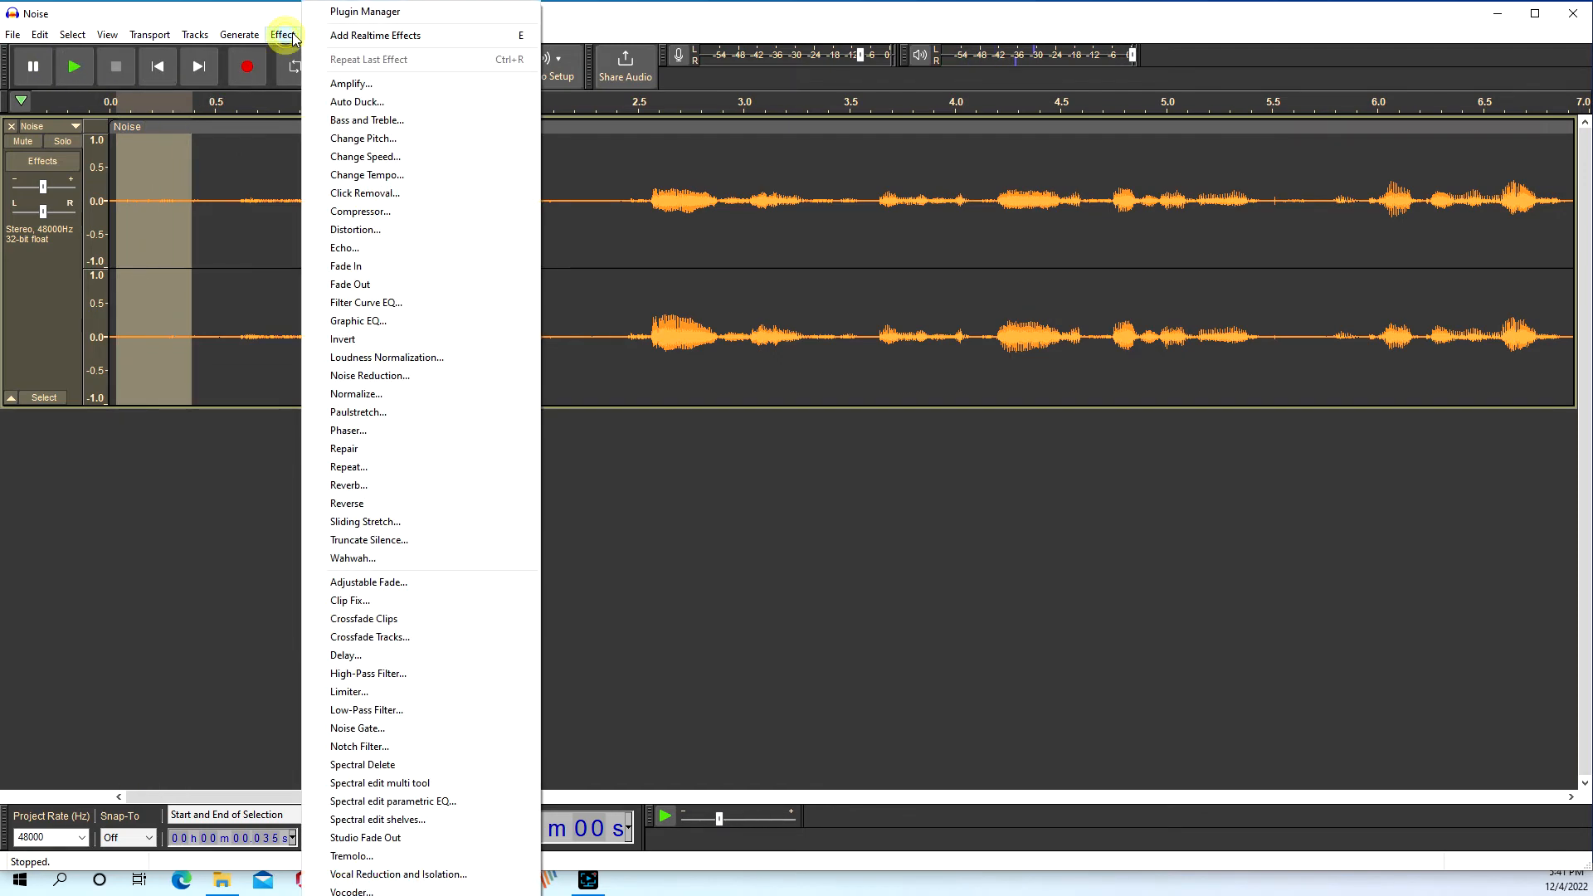
pyautogui.click(368, 377)
pyautogui.click(780, 363)
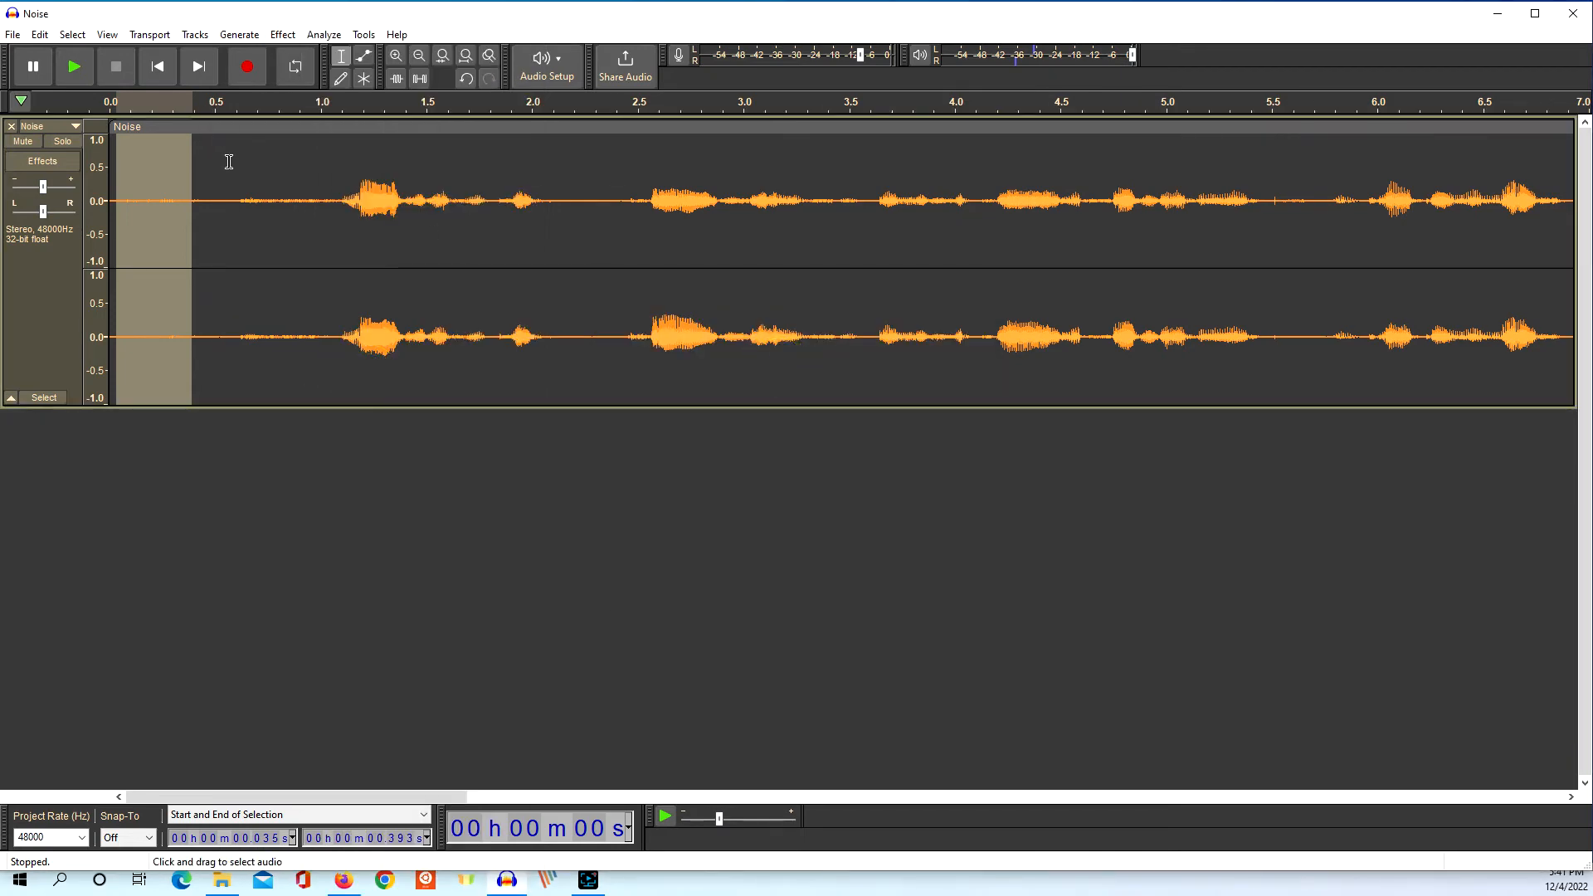
# Select the whole track, set Noise Reduction to 13 dB, and preview the filtered audio.
pyautogui.hotkey('ctrl', 'a')
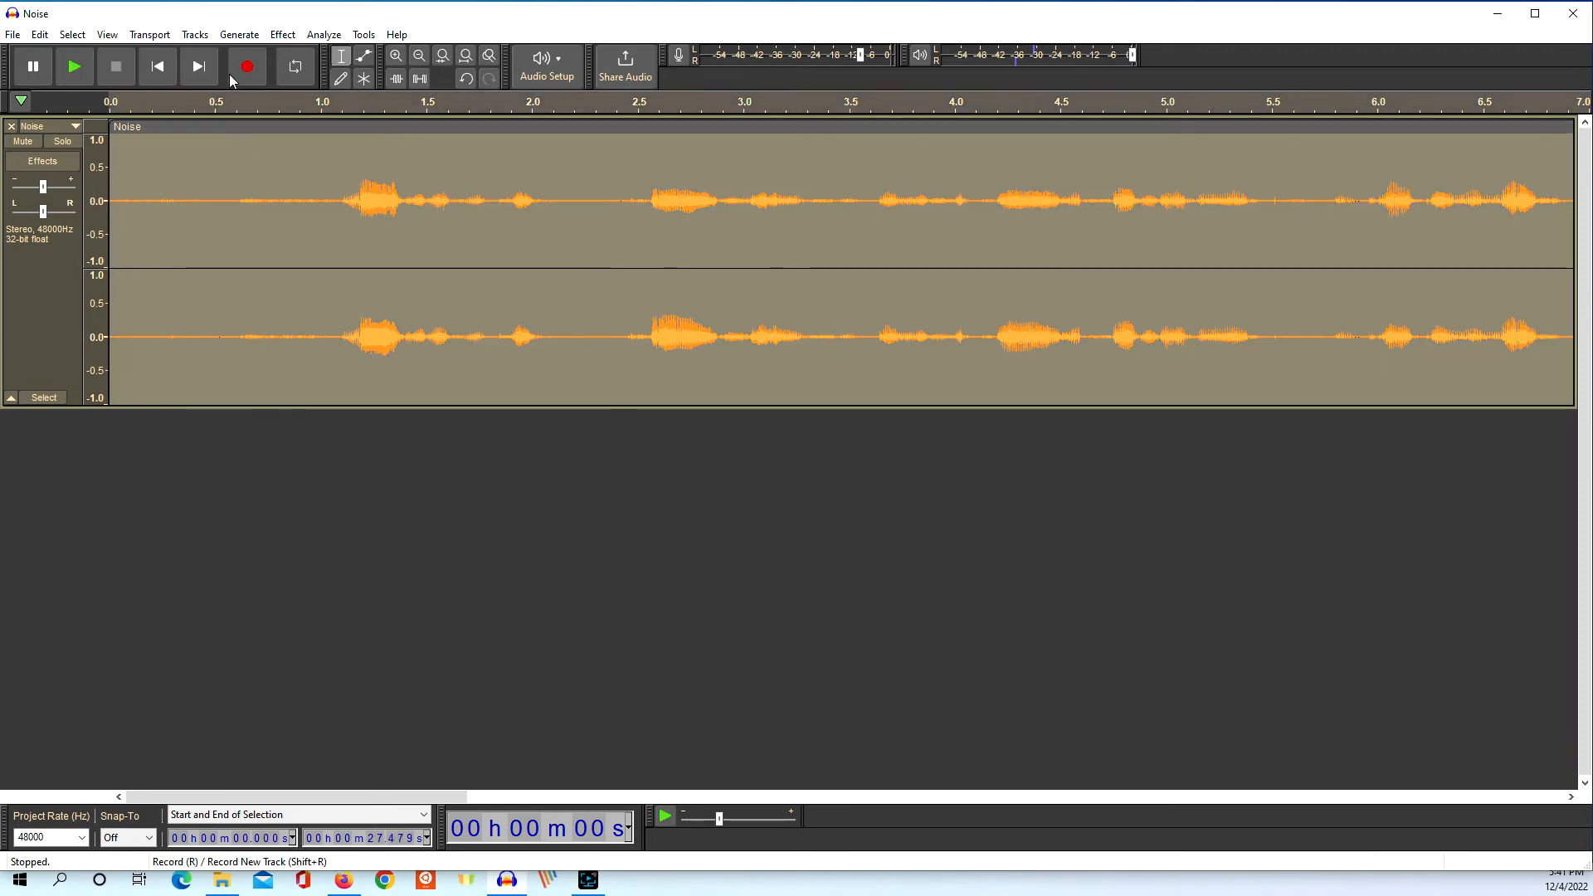
pyautogui.click(286, 35)
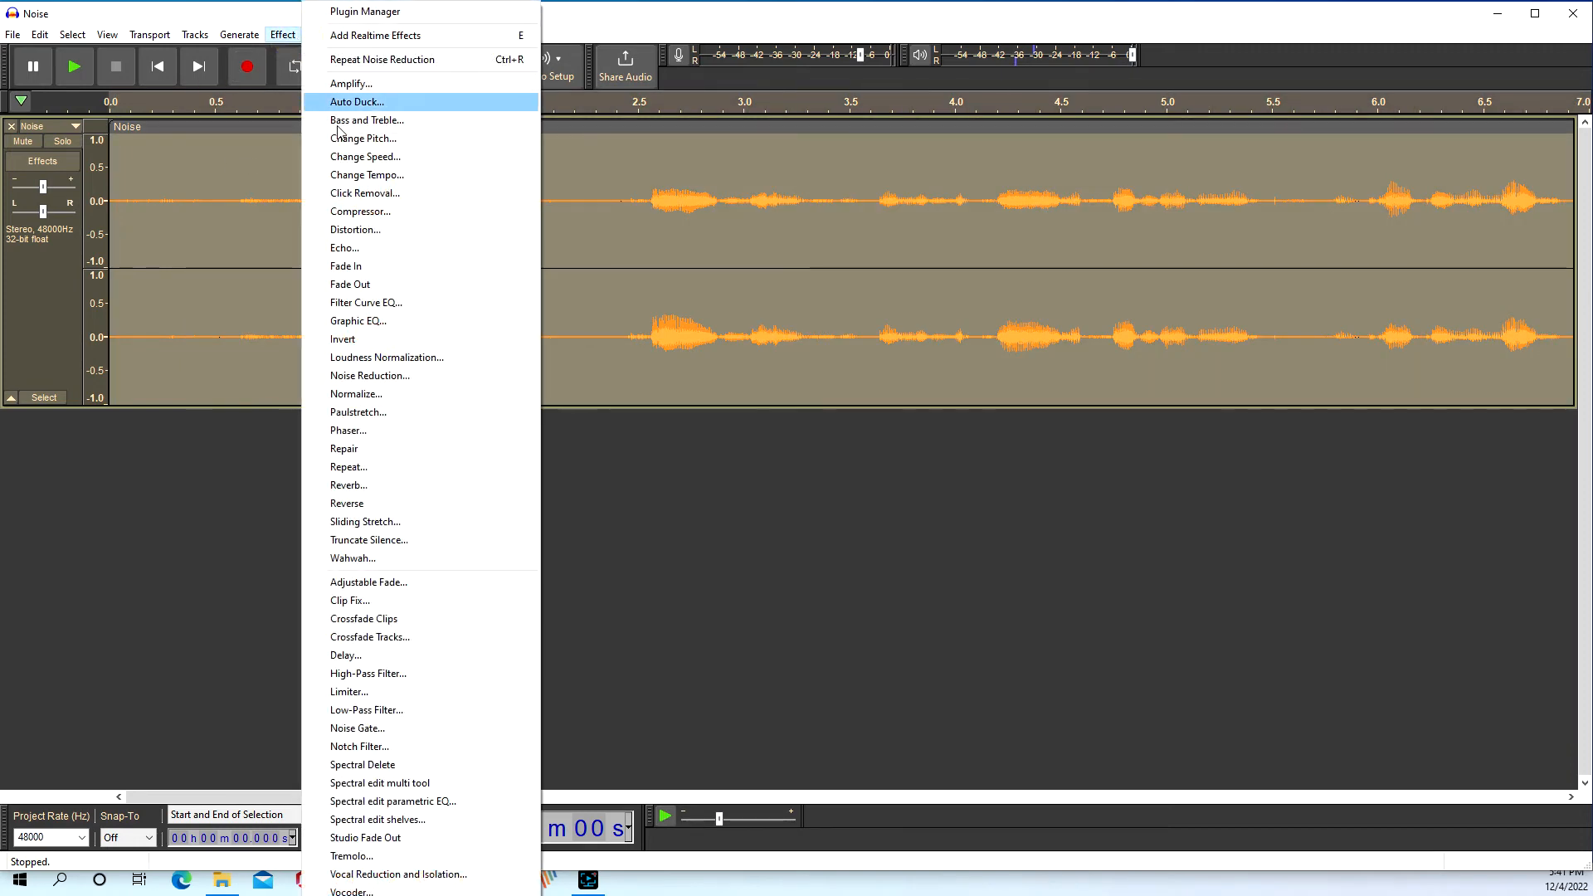
pyautogui.click(377, 375)
pyautogui.click(811, 468)
pyautogui.press('BackSpace')
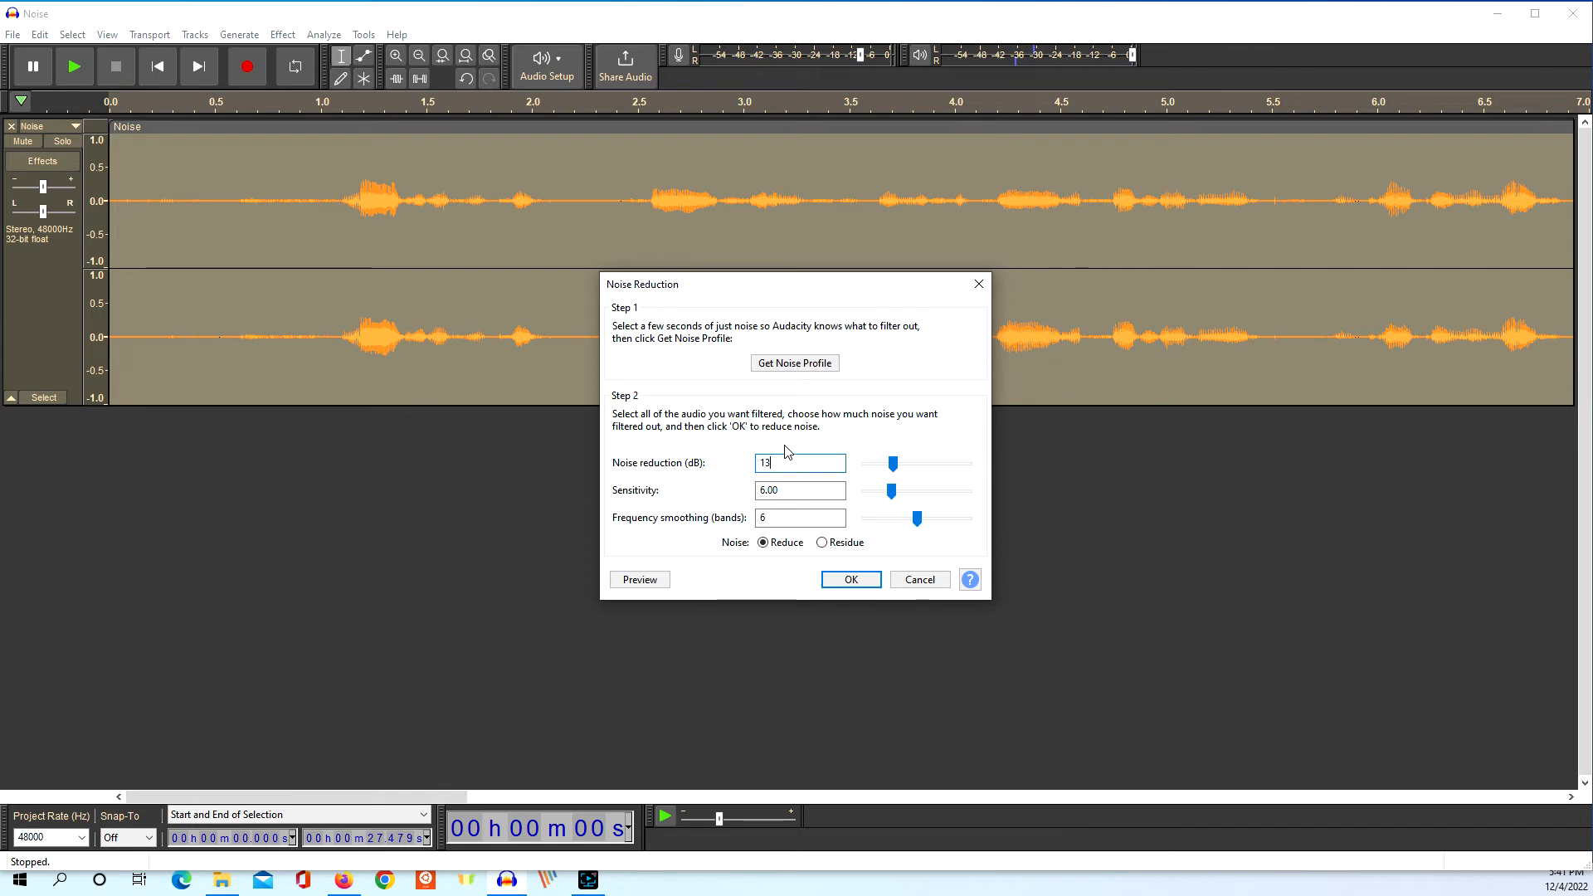
pyautogui.click(641, 580)
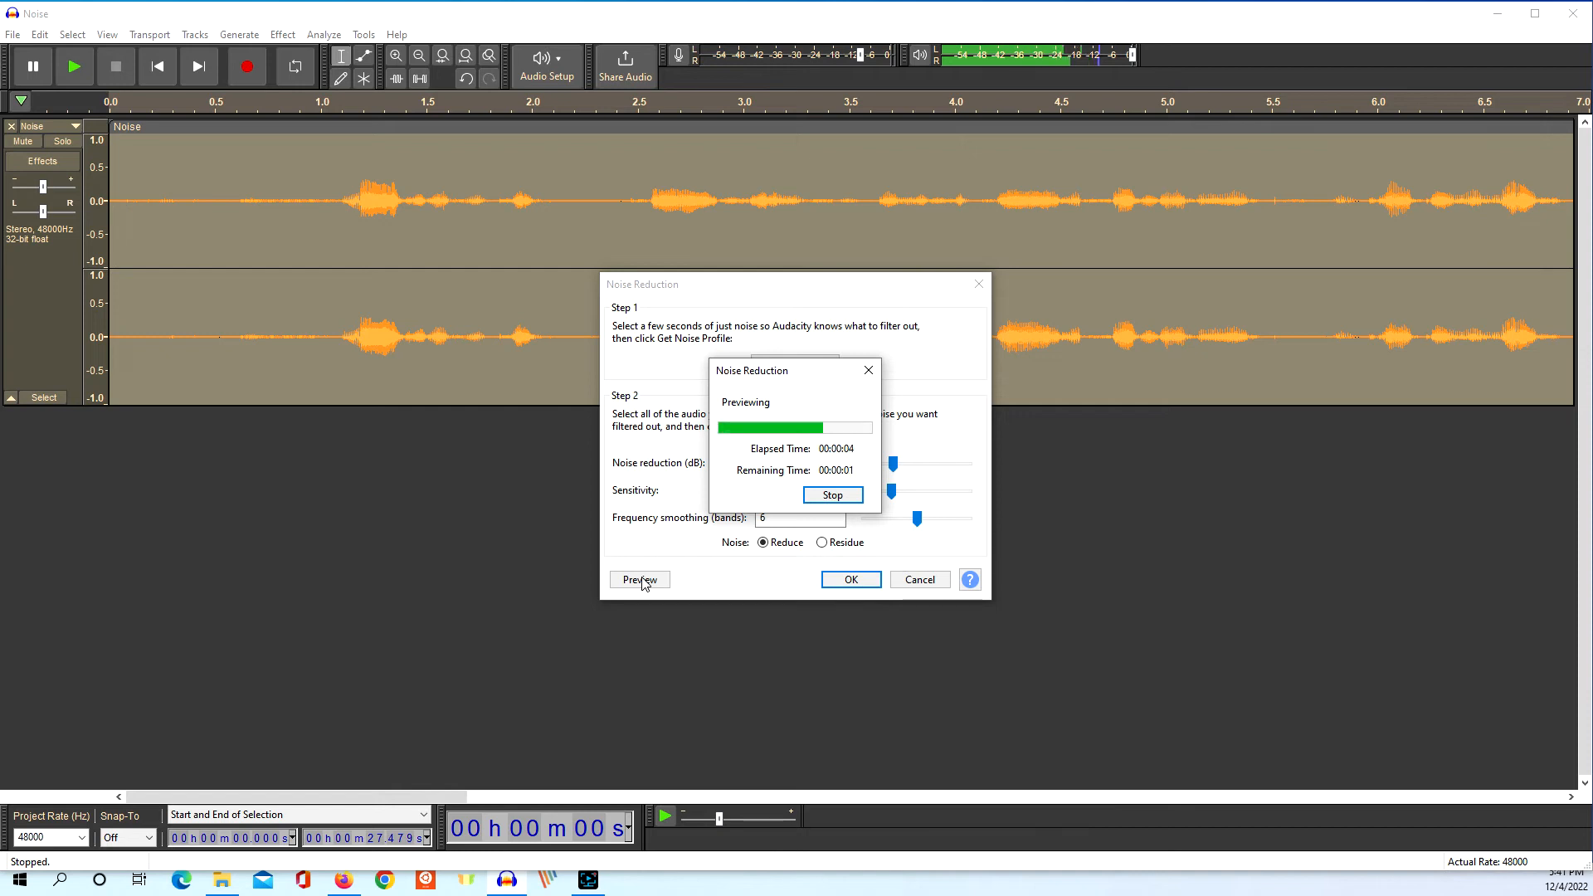
pyautogui.click(641, 580)
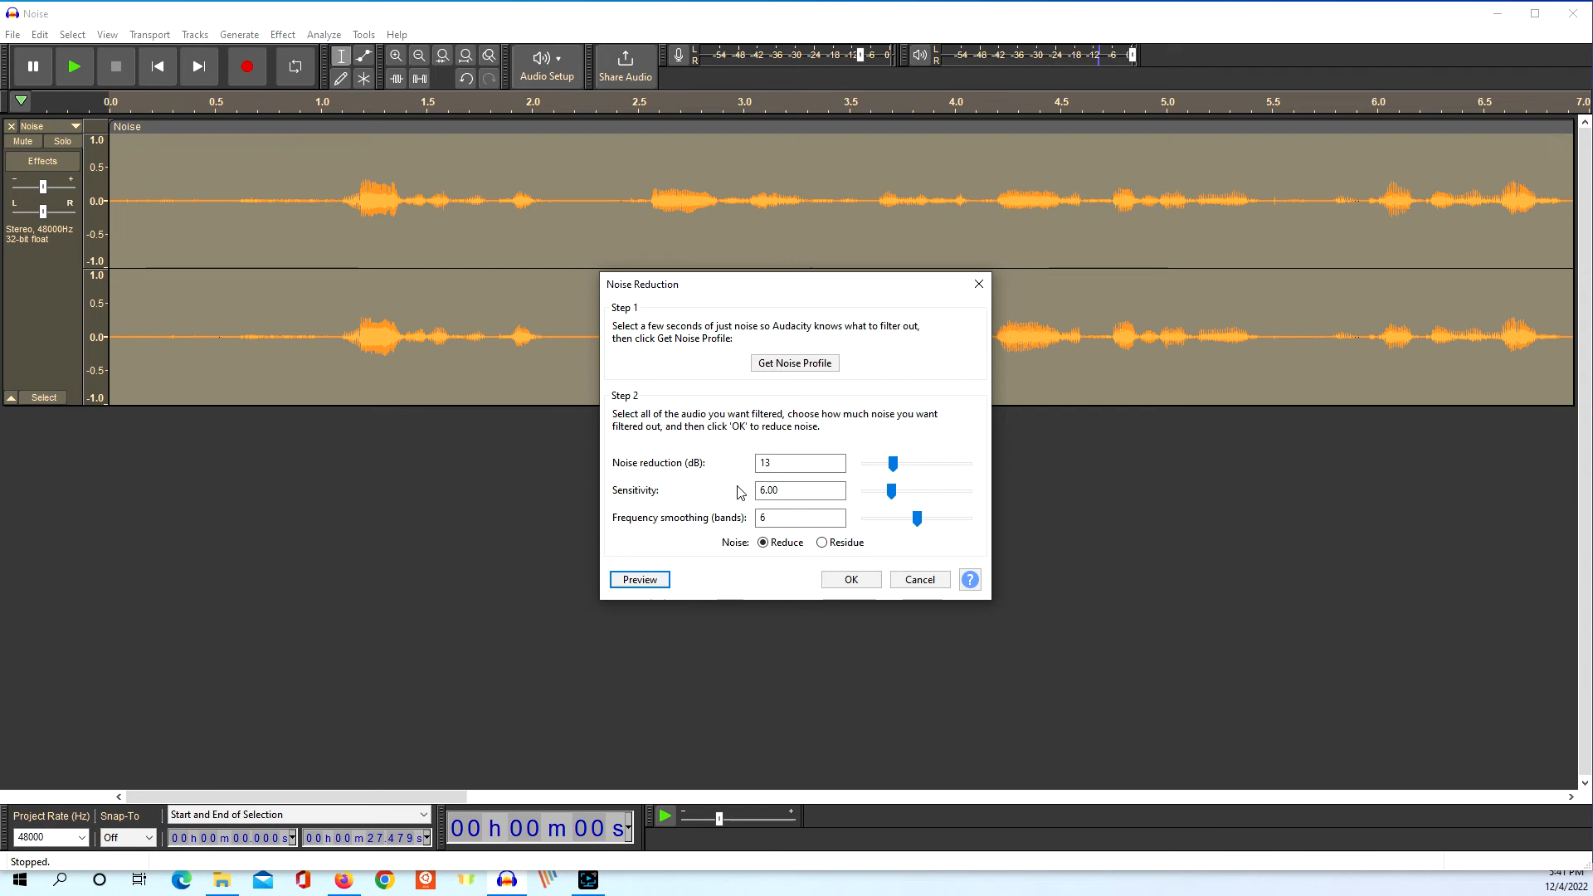
# Try raising the noise reduction to 15 dB and preview the filtered audio.
pyautogui.click(796, 465)
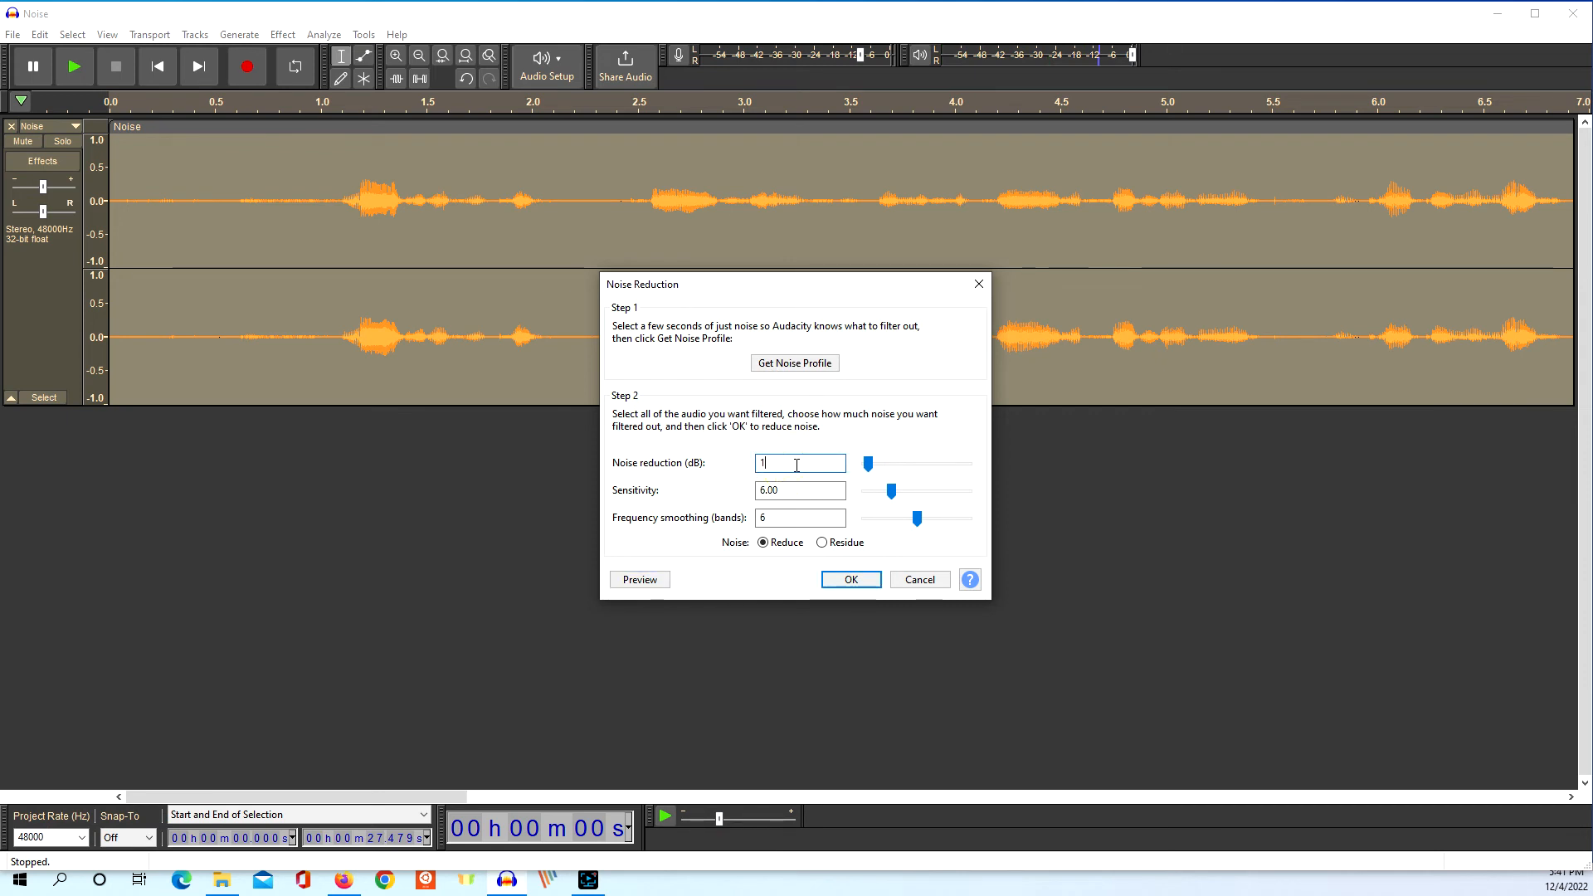
pyautogui.write('15')
pyautogui.click(645, 583)
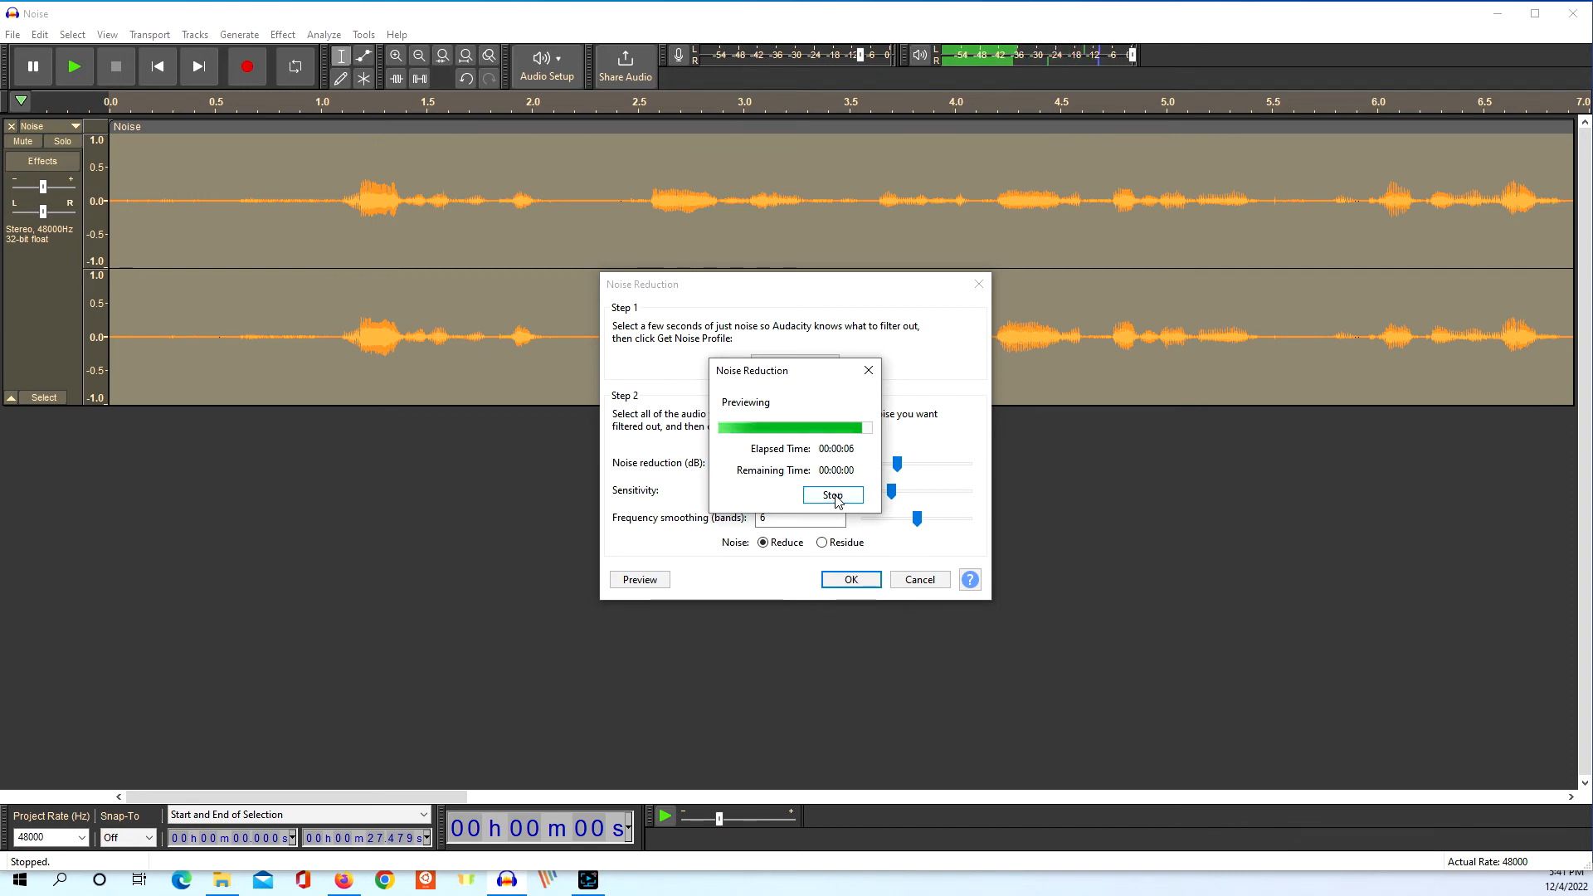
# Set the noise reduction to 14 dB, preview it, and apply the effect to the whole track.
pyautogui.doubleClick(794, 463)
pyautogui.write('14')
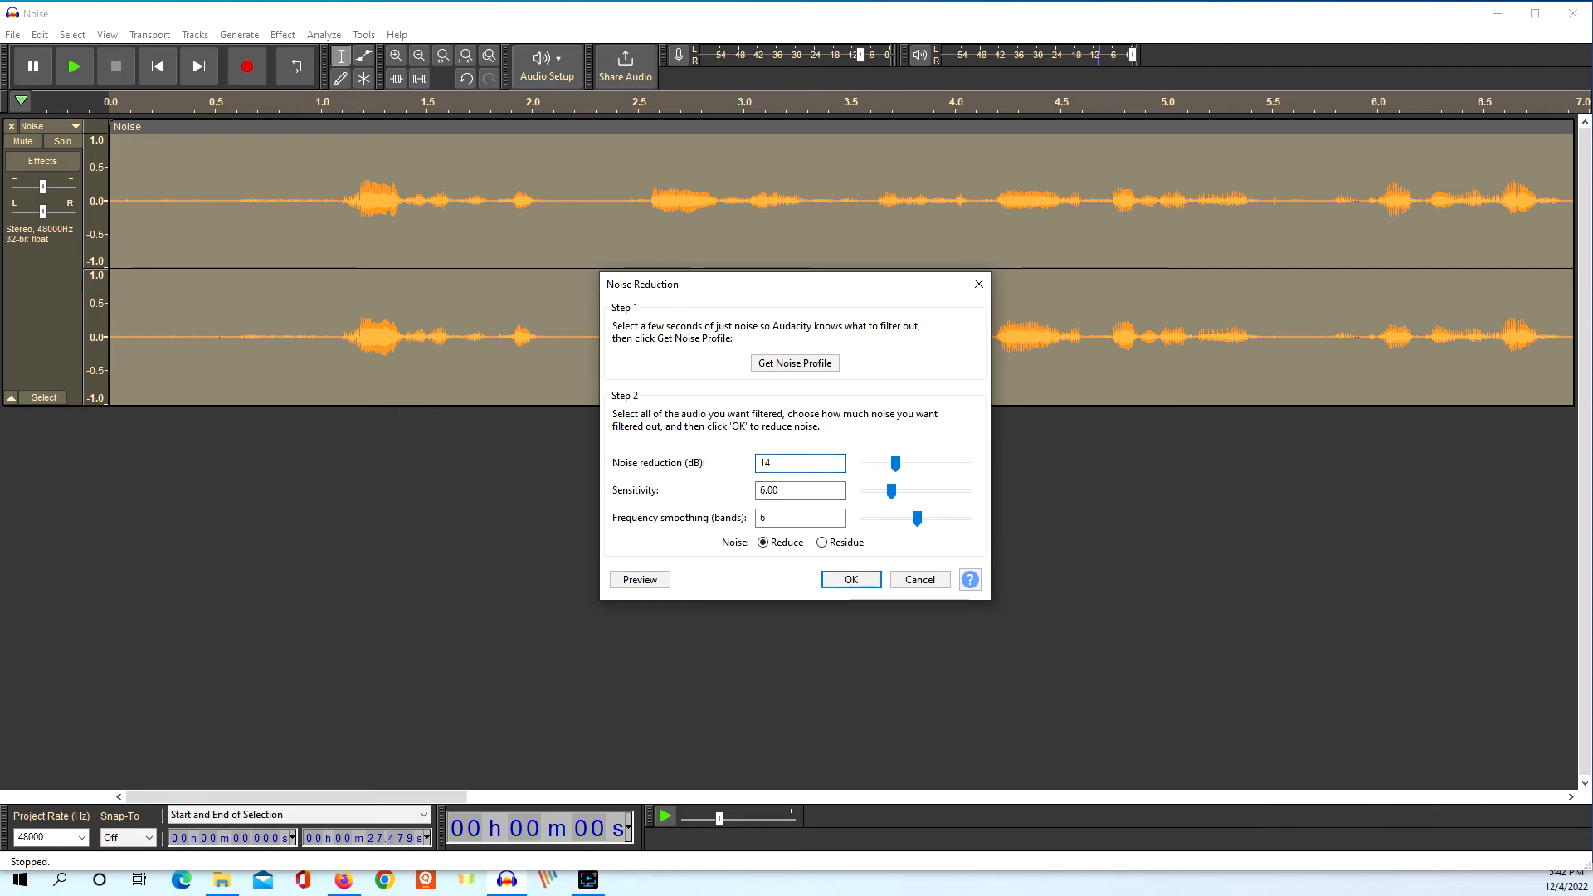
pyautogui.click(639, 579)
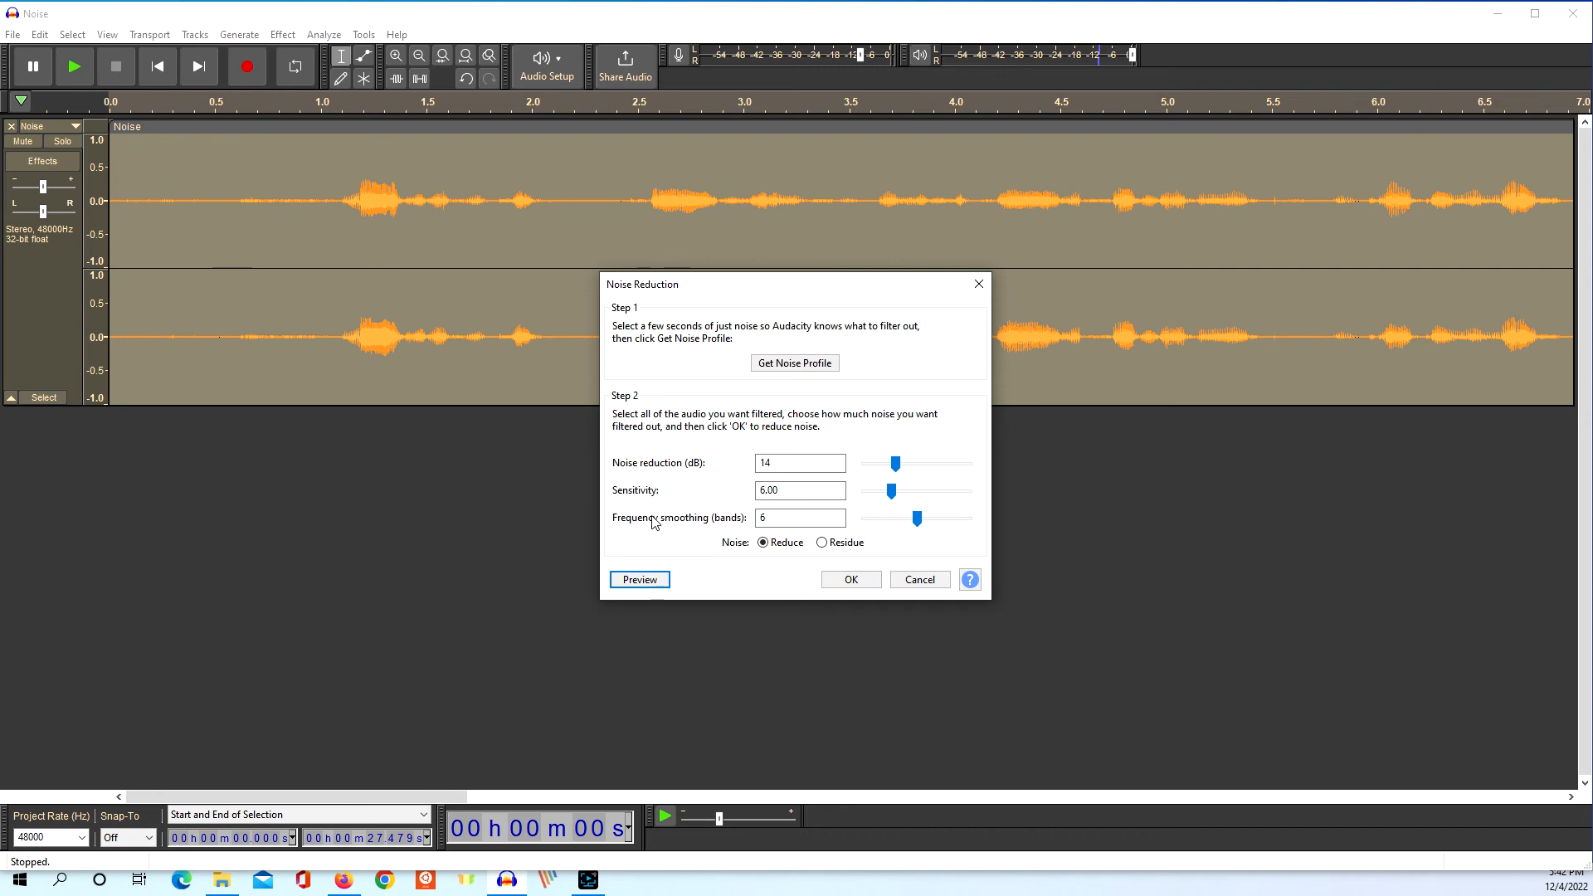
pyautogui.click(851, 583)
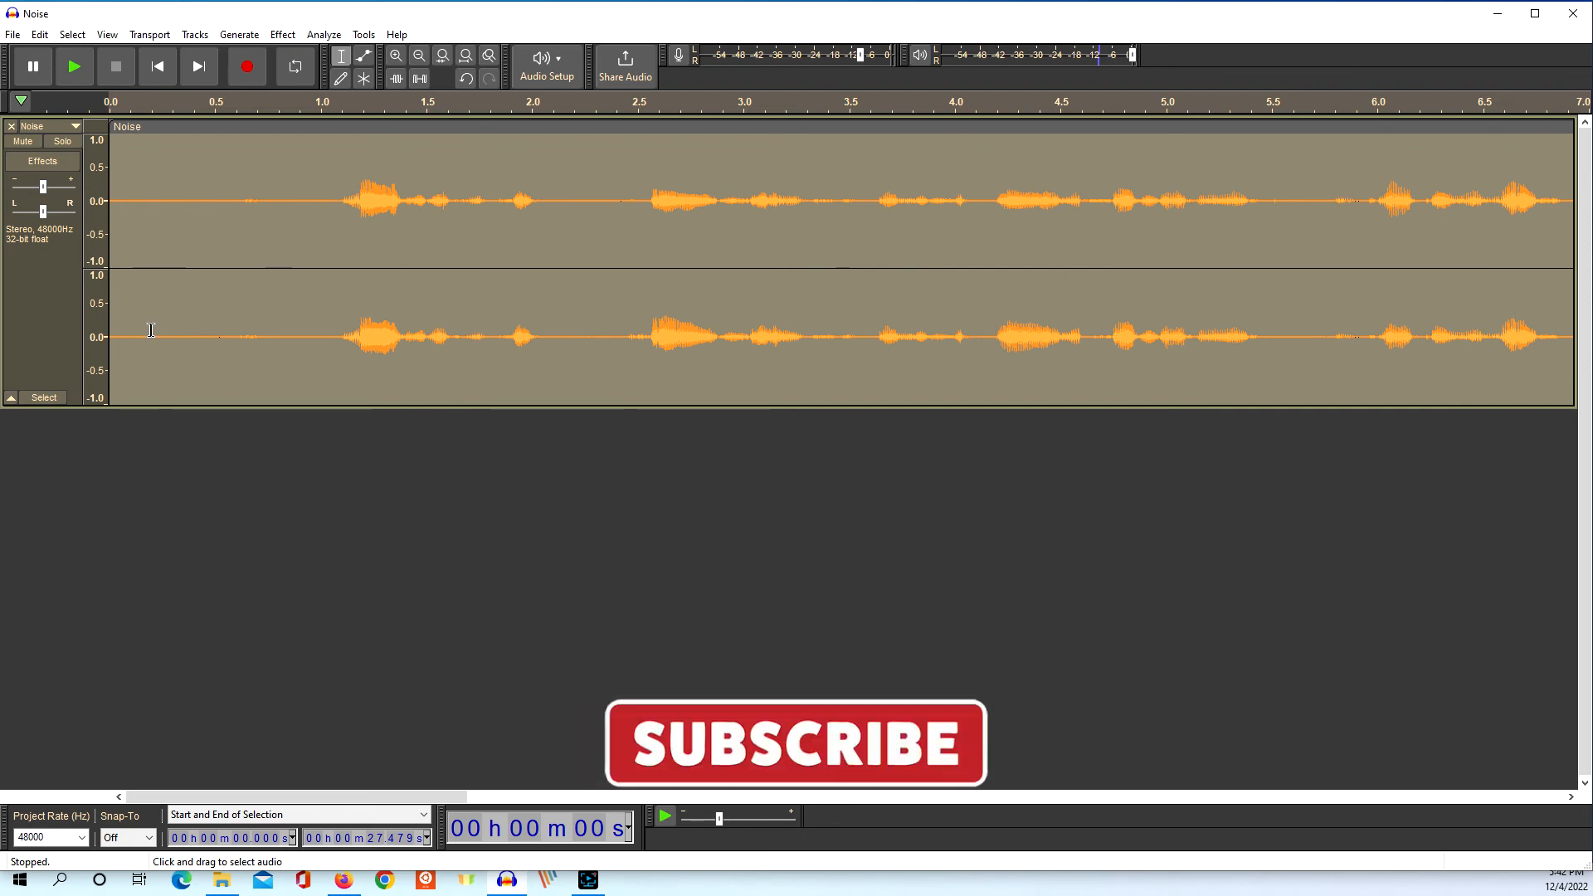
# Clear the selection, play the cleaned track from about 0.42 s, and stop playback after listening to the result.
pyautogui.click(197, 391)
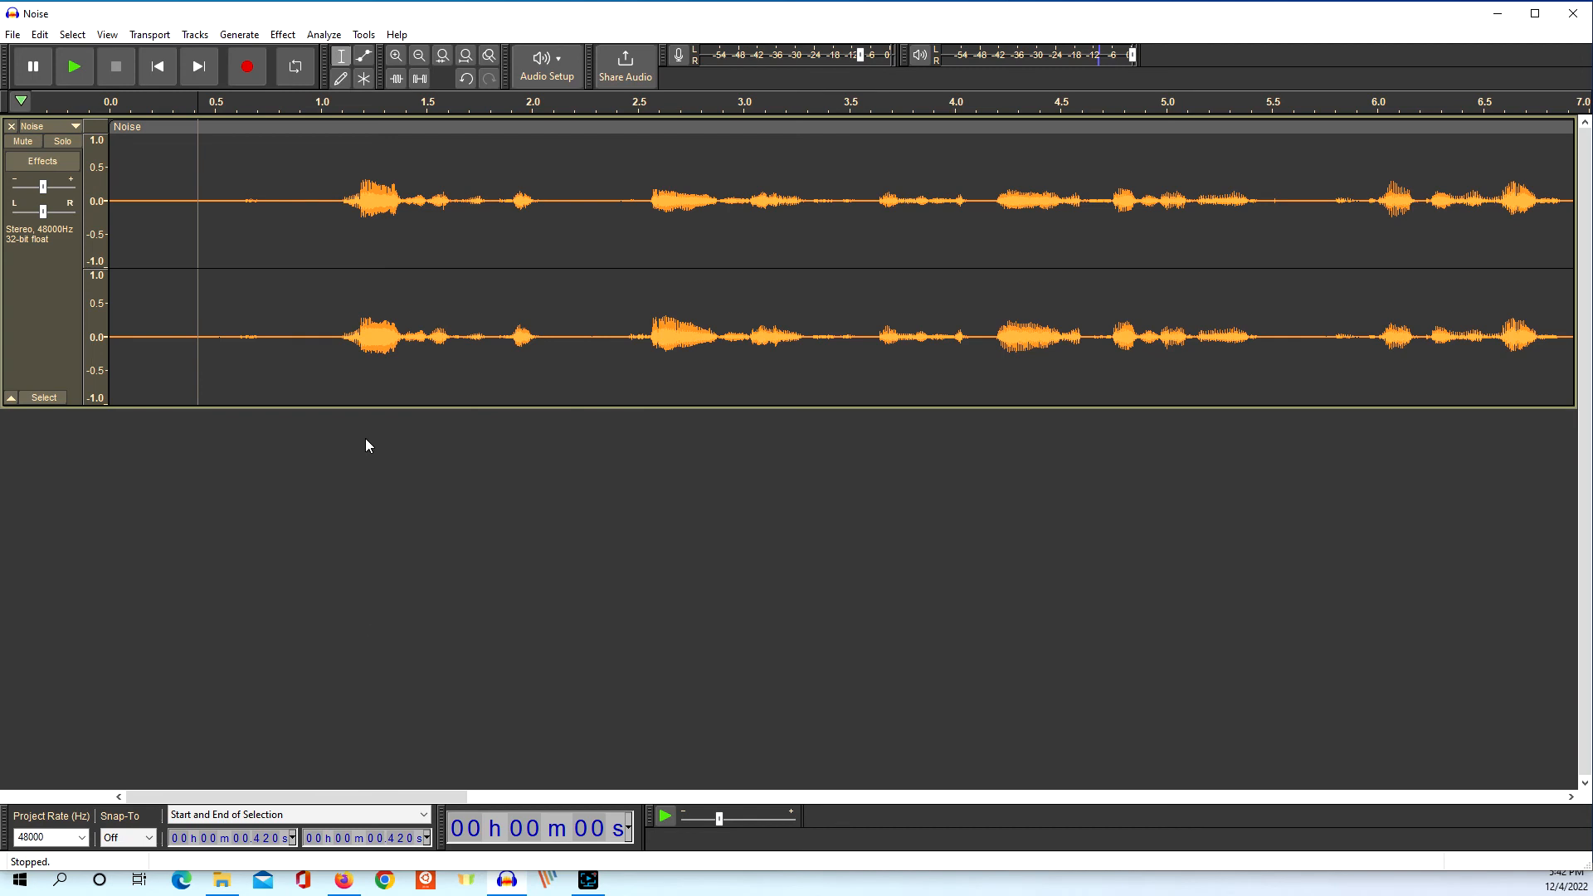
pyautogui.click(76, 66)
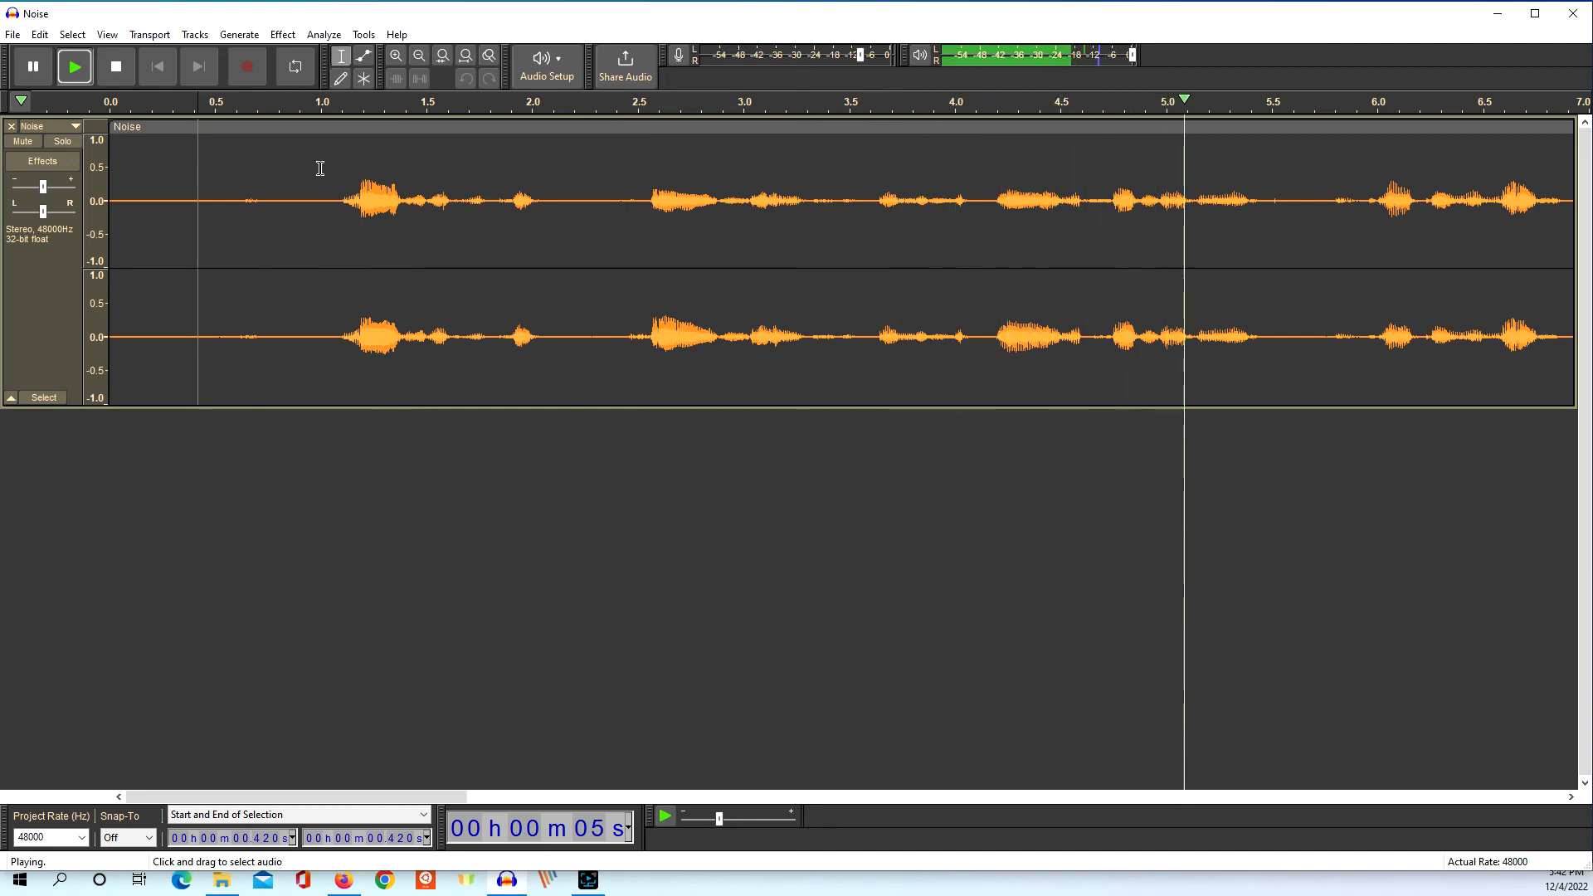
pyautogui.press('space')
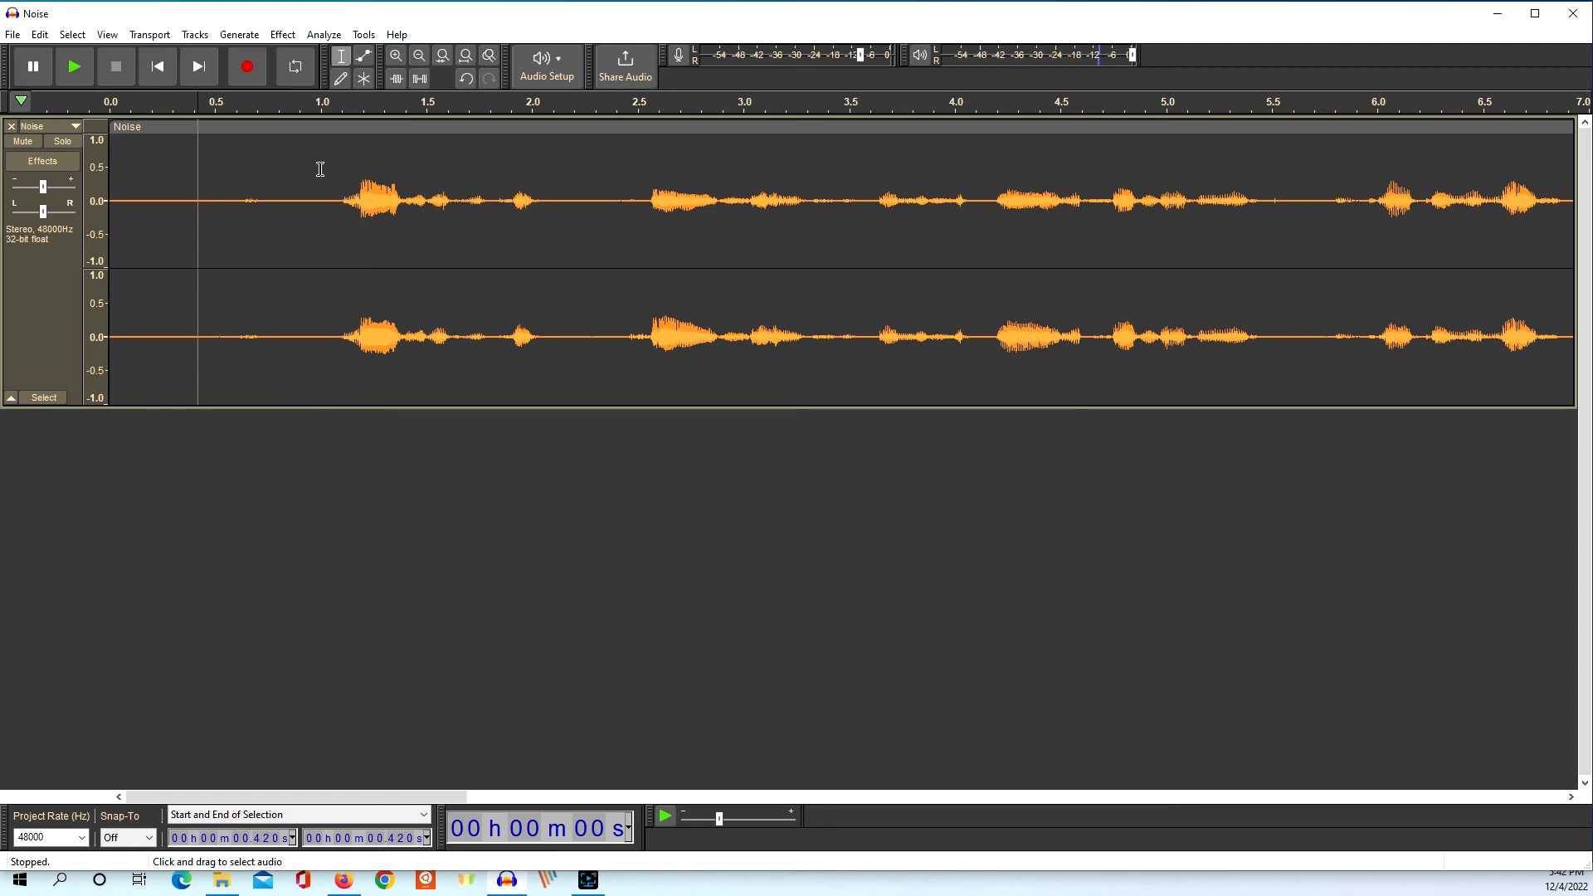
pyautogui.click(233, 205)
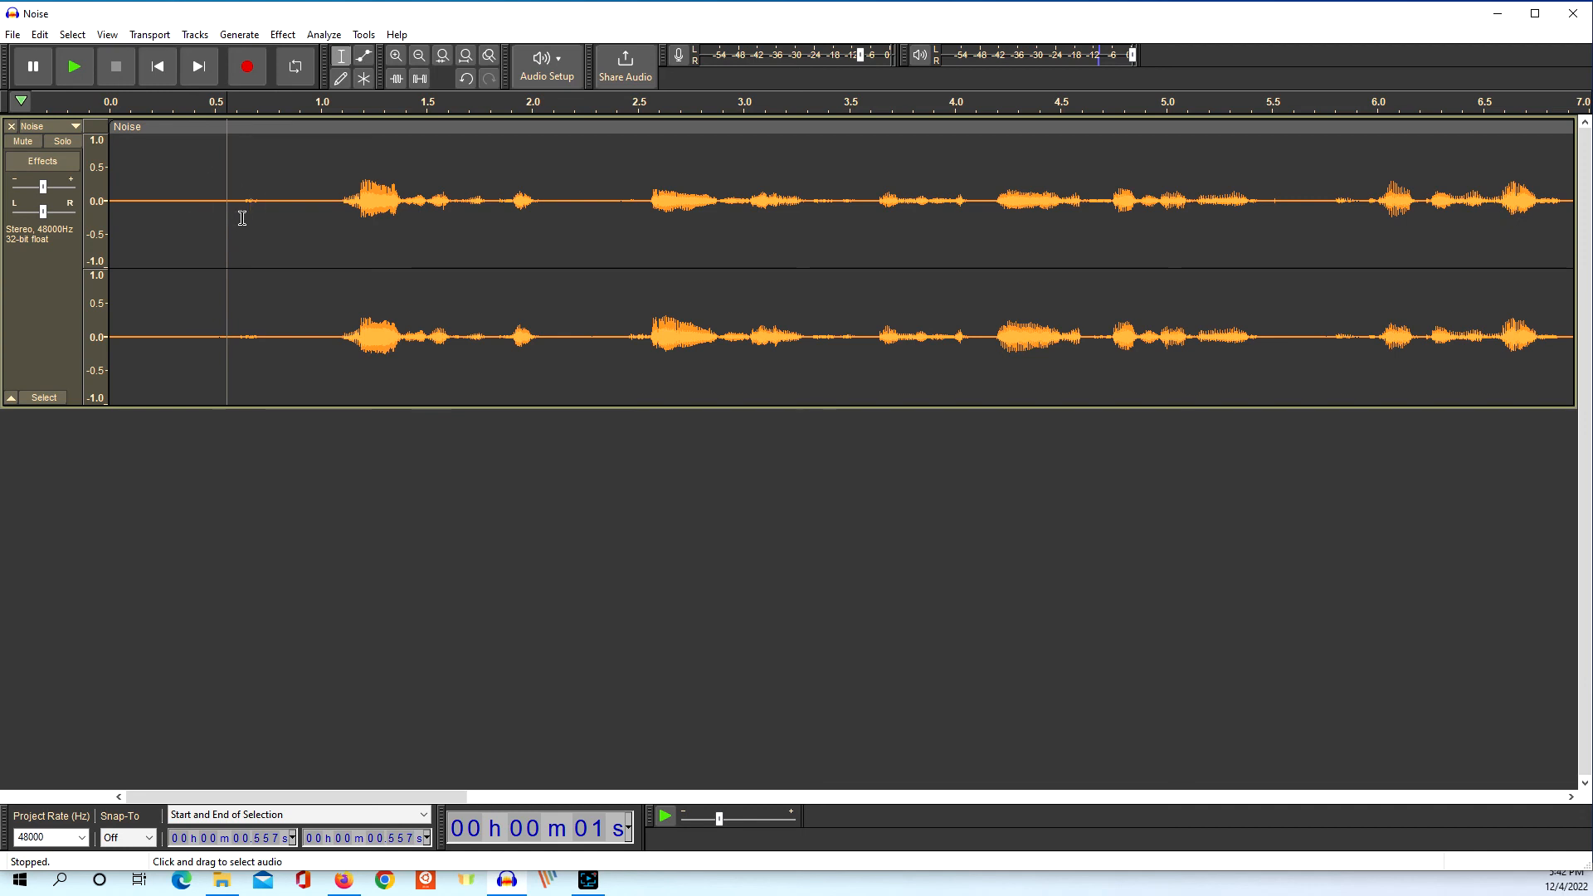
# Select the quiet stretch from about 0.59 s to 0.76 s and play it repeatedly to check for remaining sounds.
pyautogui.moveTo(235, 203); pyautogui.dragTo(269, 201)
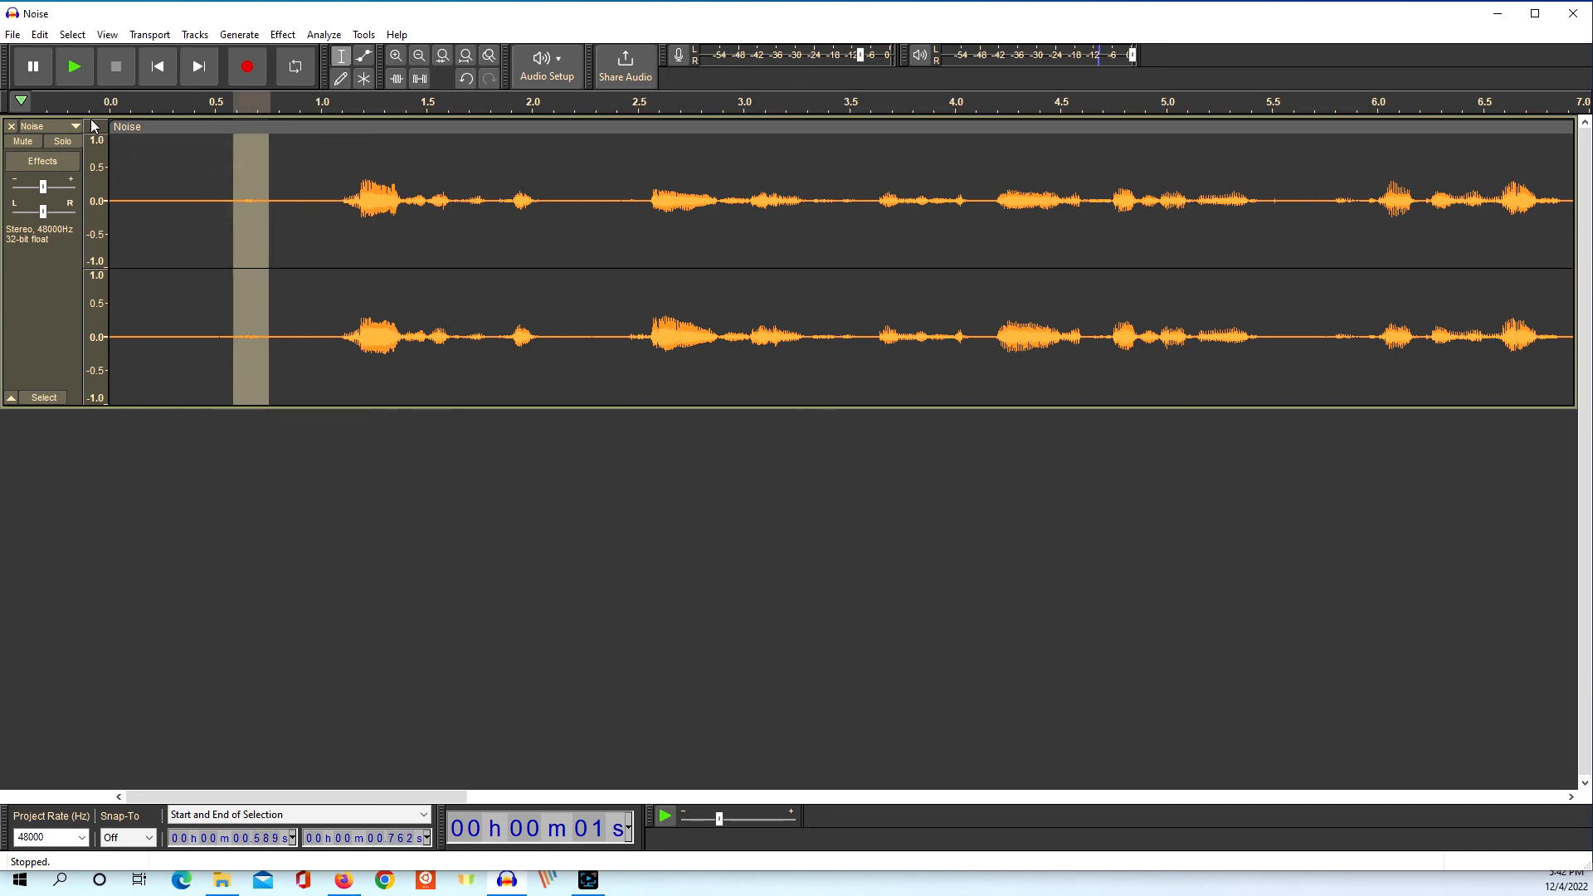
pyautogui.click(75, 68)
pyautogui.click(75, 68)
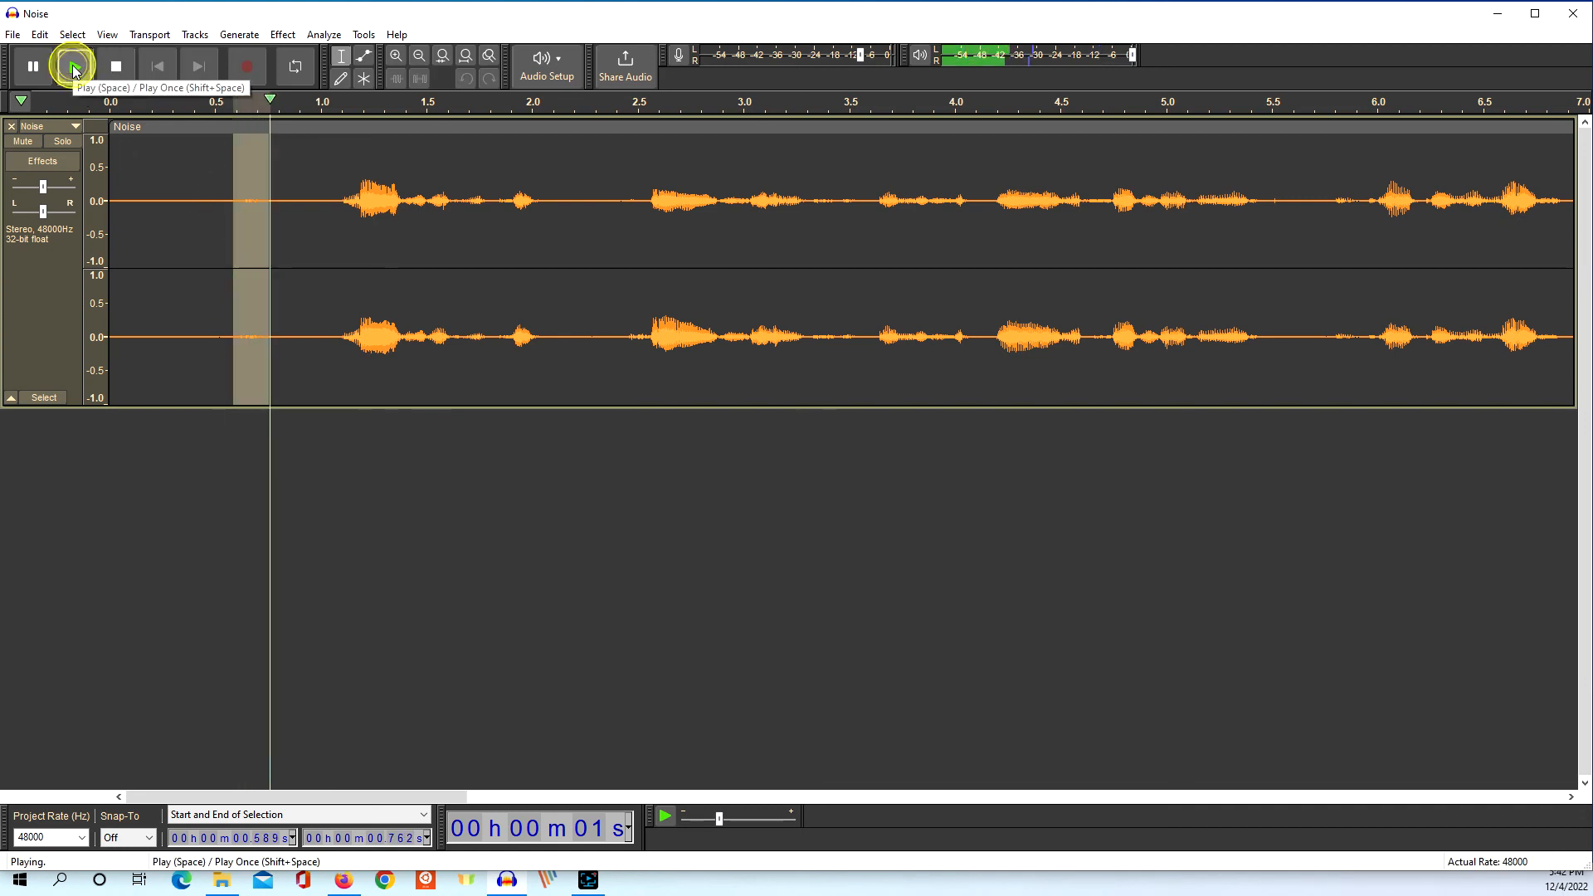
pyautogui.click(75, 68)
pyautogui.click(74, 68)
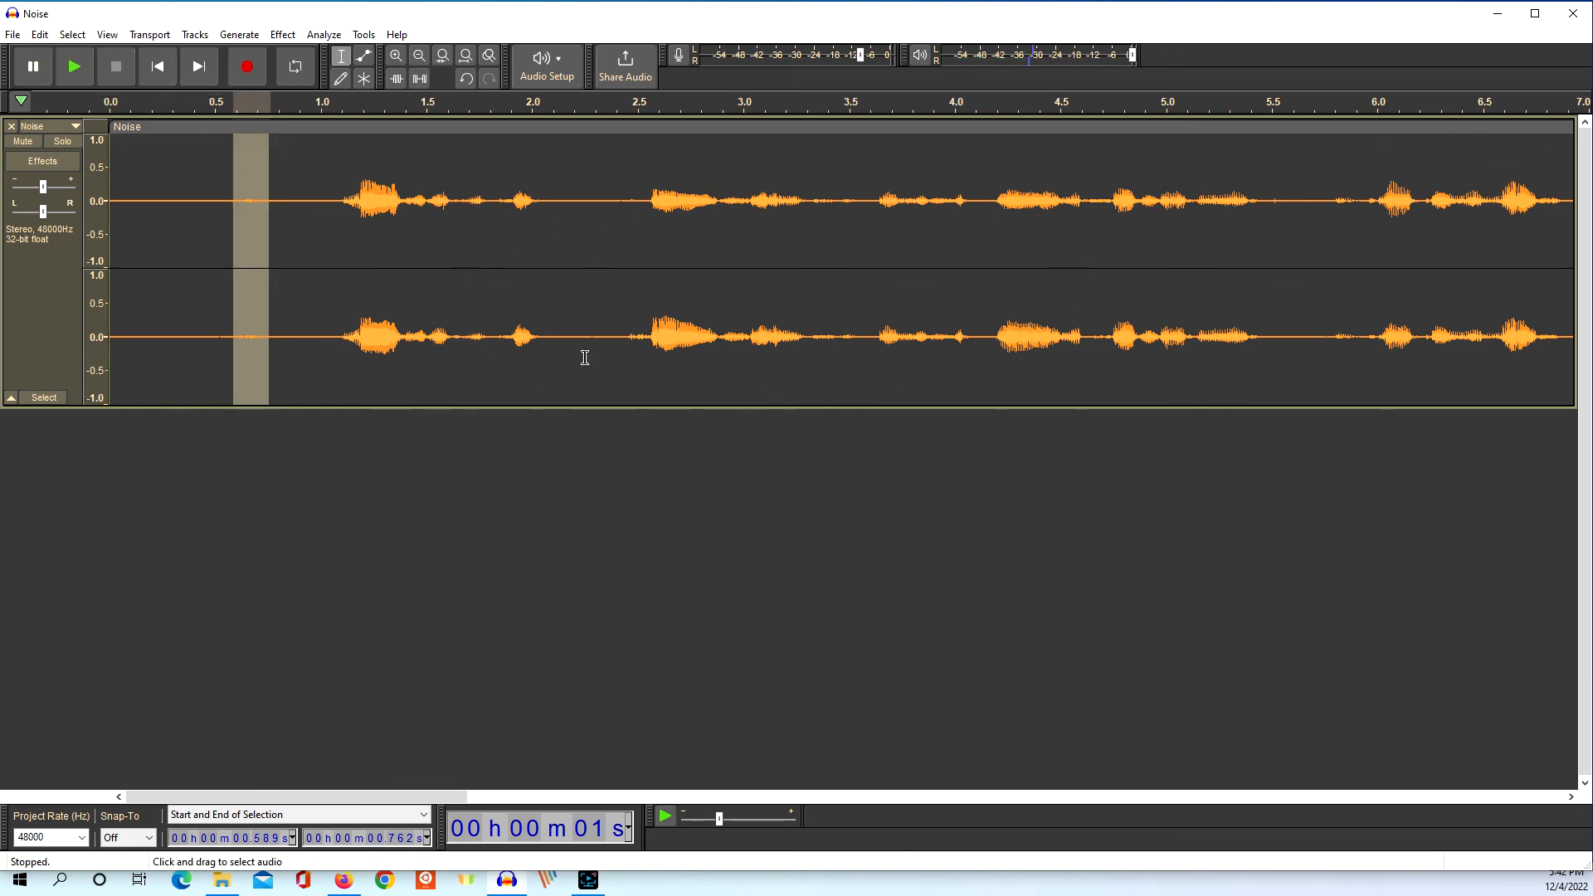
# Select the silent gap at about 2.10–2.41 s, switch to the one at about 5.50–5.56 s, and play that selection repeatedly.
pyautogui.moveTo(553, 196); pyautogui.dragTo(620, 197)
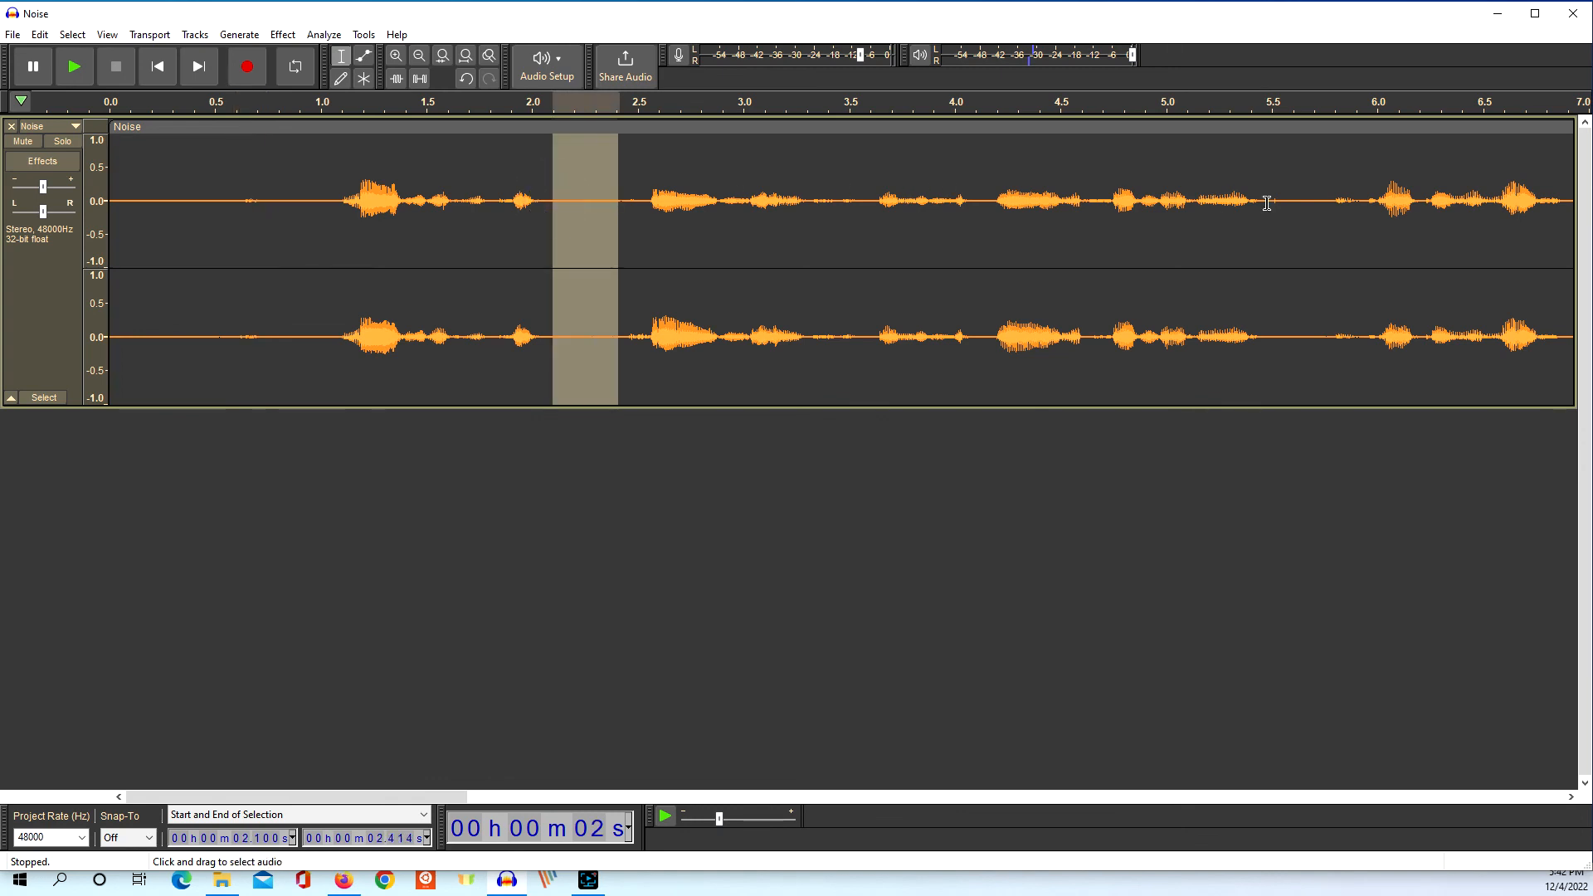
pyautogui.moveTo(1291, 204)
pyautogui.mouseDown()
pyautogui.moveTo(1332, 205)
pyautogui.moveTo(1269, 196)
pyautogui.moveTo(1283, 199)
pyautogui.mouseUp()
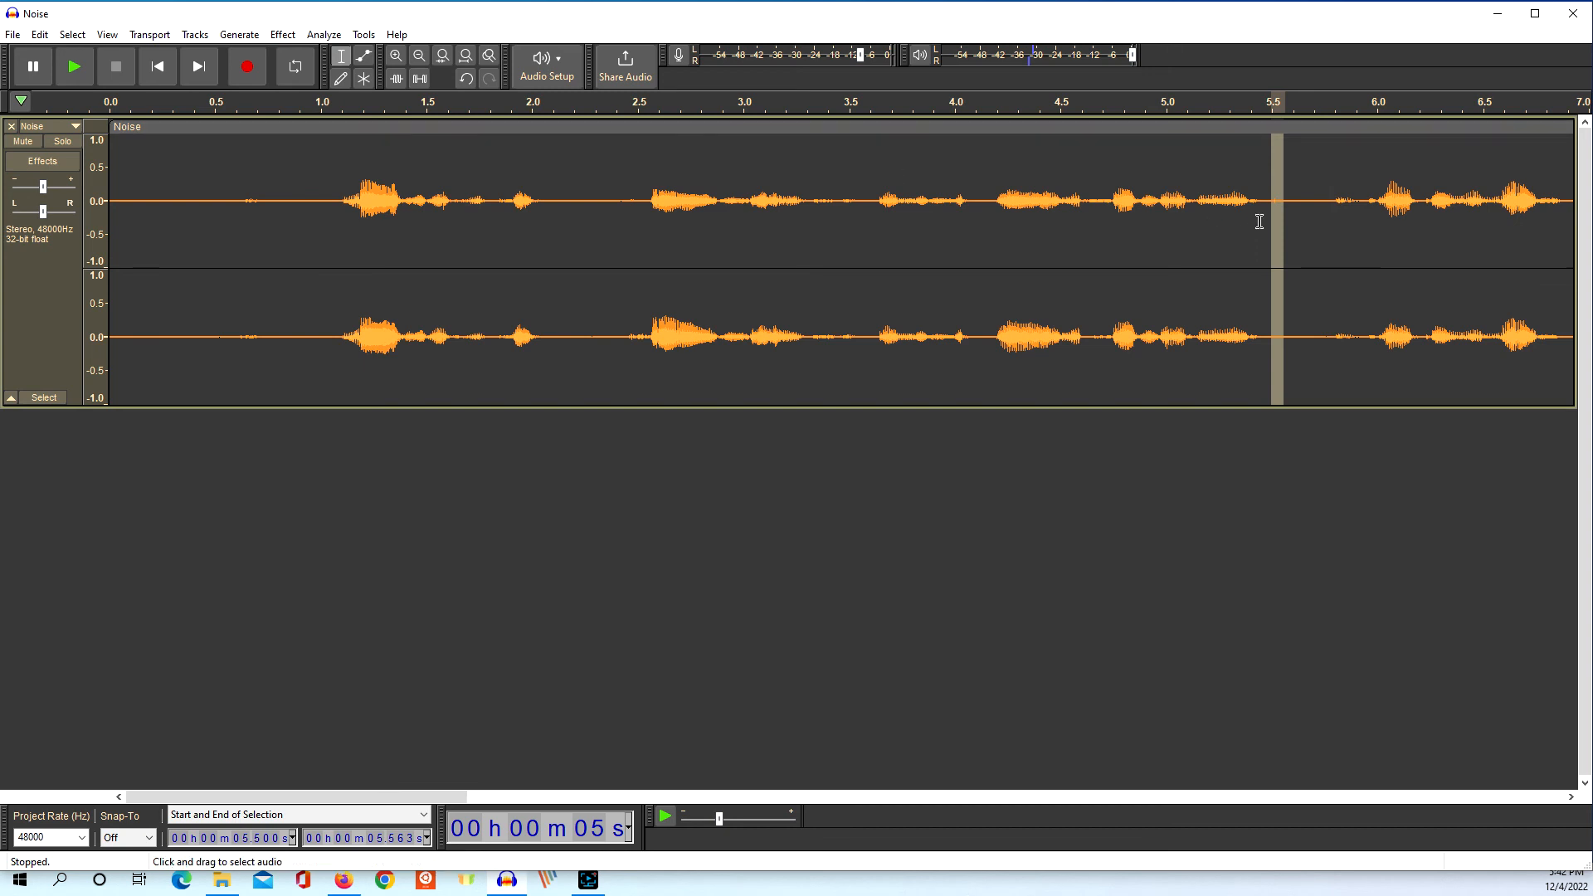
pyautogui.click(74, 65)
pyautogui.click(76, 60)
pyautogui.click(77, 60)
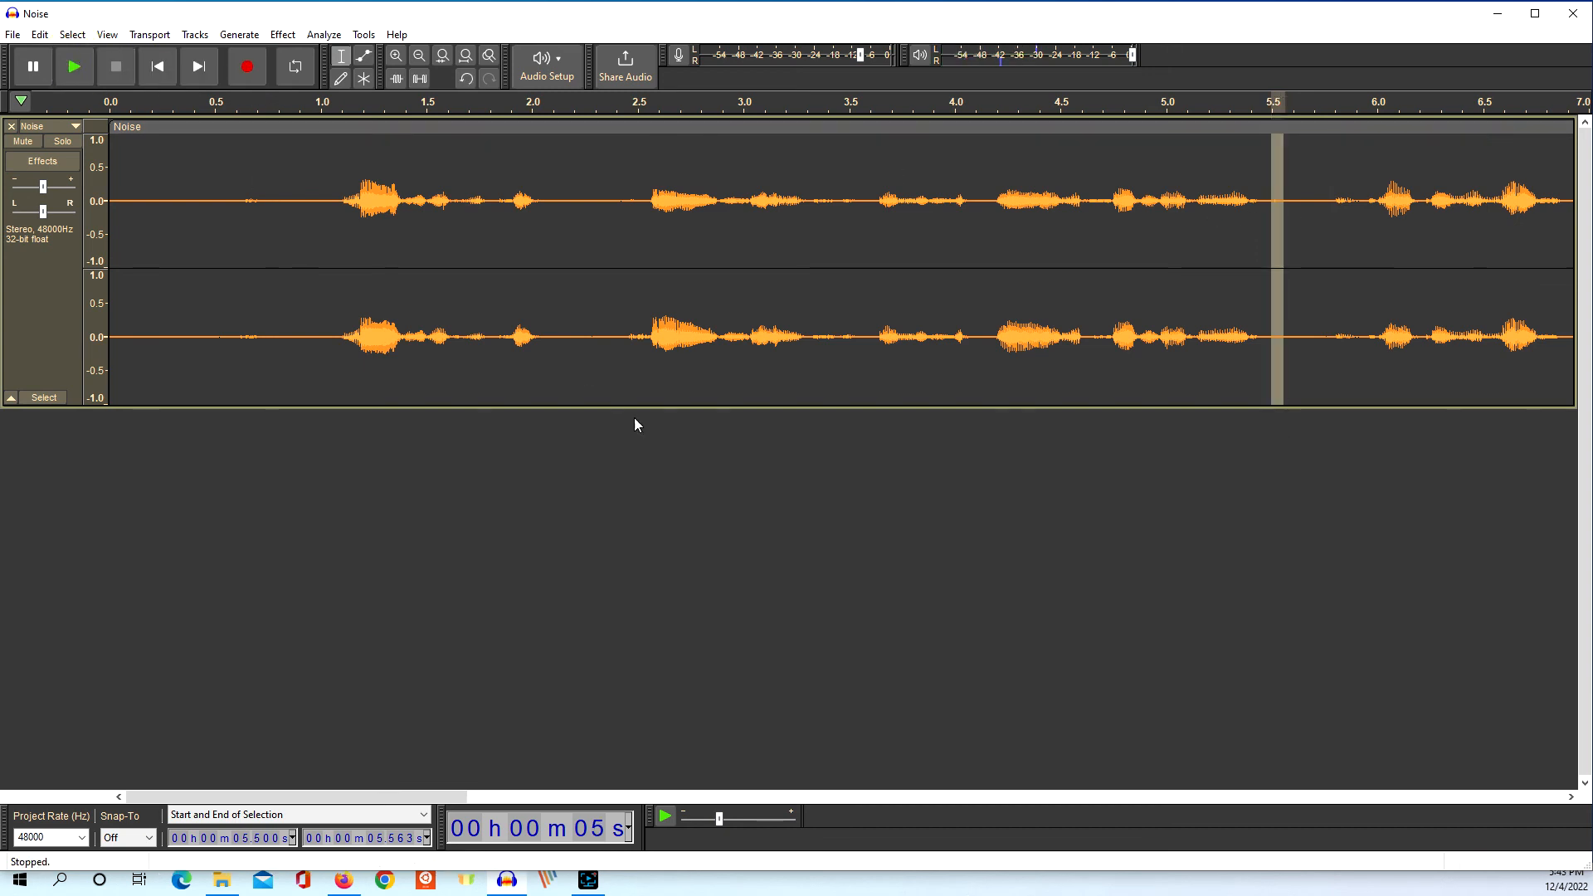